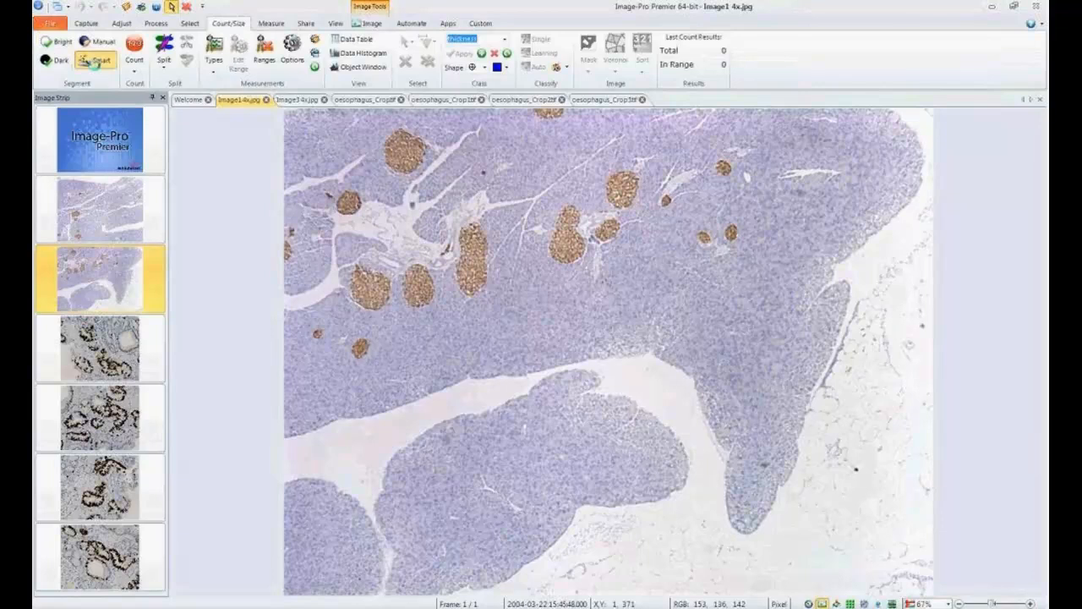
Open Smart Segmentation for Image1 4x with the recipe summary collapsed, and delete the thickness class
click(899, 353)
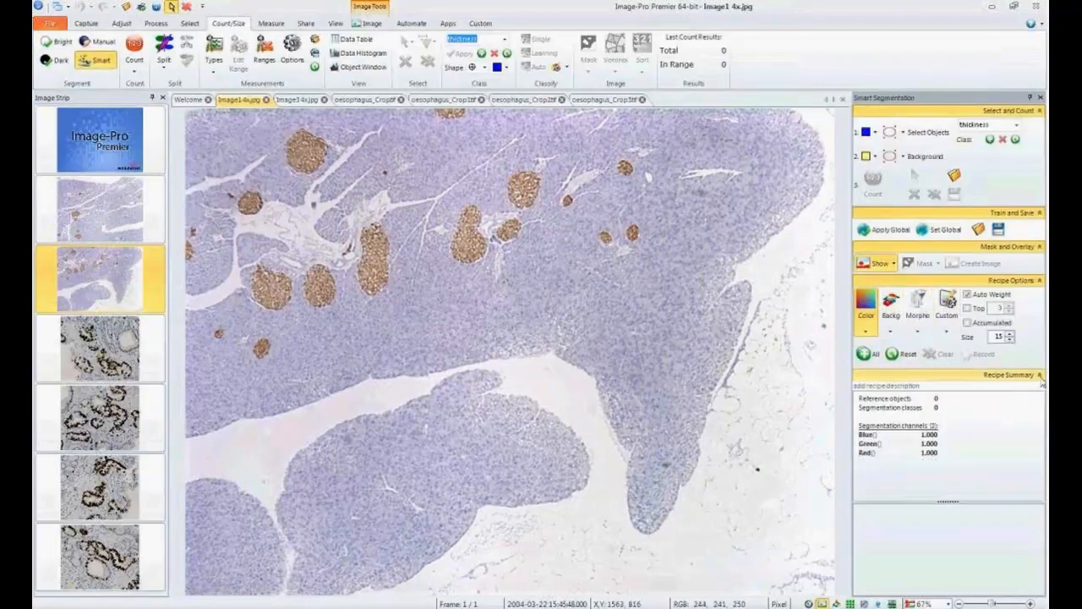
click(1039, 376)
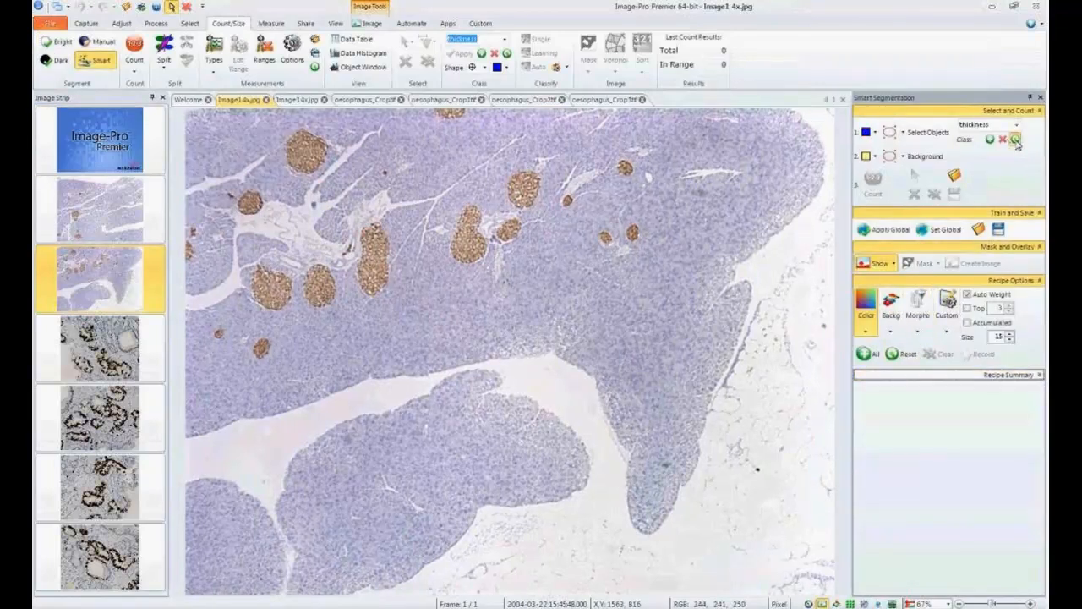
click(890, 132)
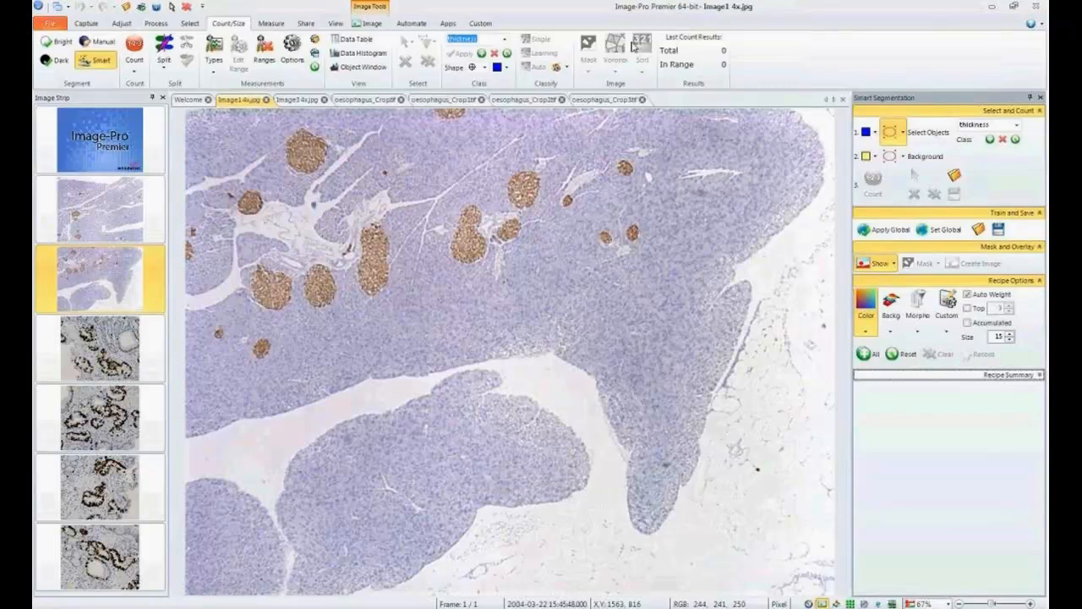
click(1003, 140)
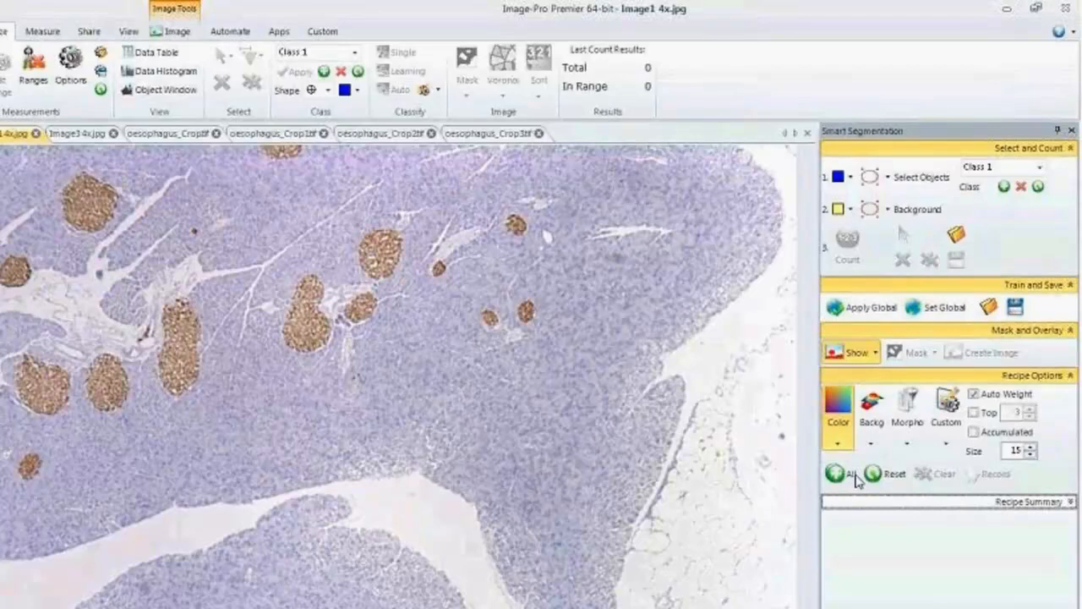
Enable all Color, Background and Morphology recipe channels and review the available background and morphology filters
click(852, 476)
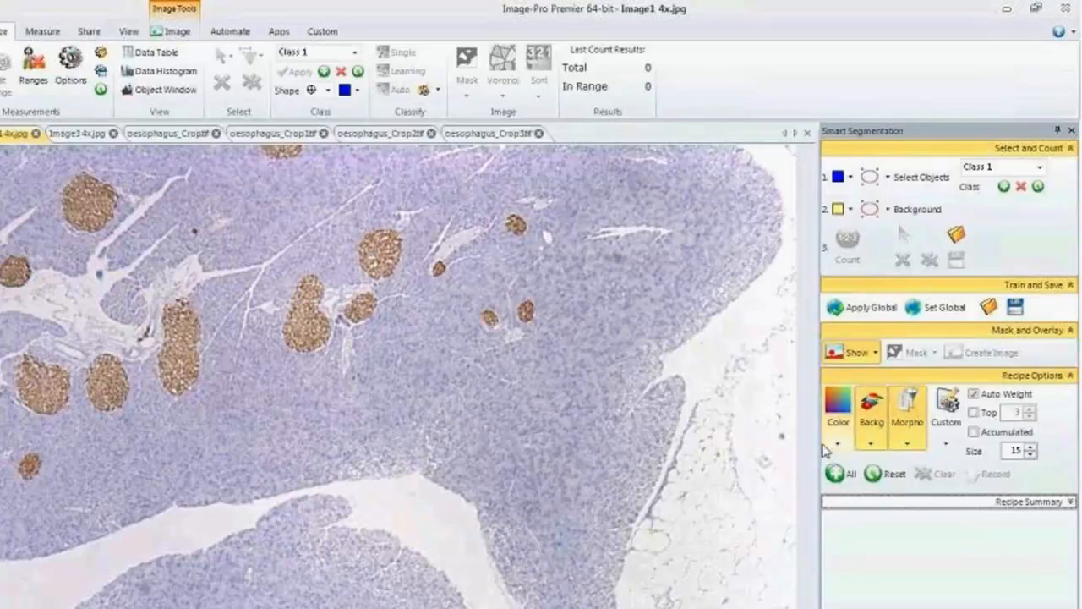
click(872, 444)
click(874, 446)
click(872, 444)
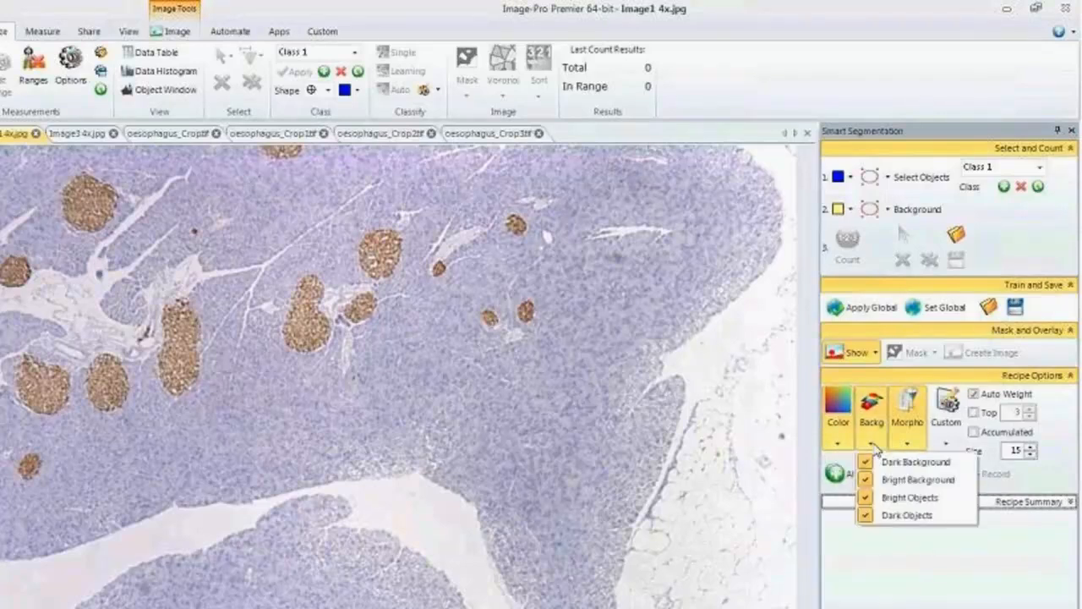
click(906, 445)
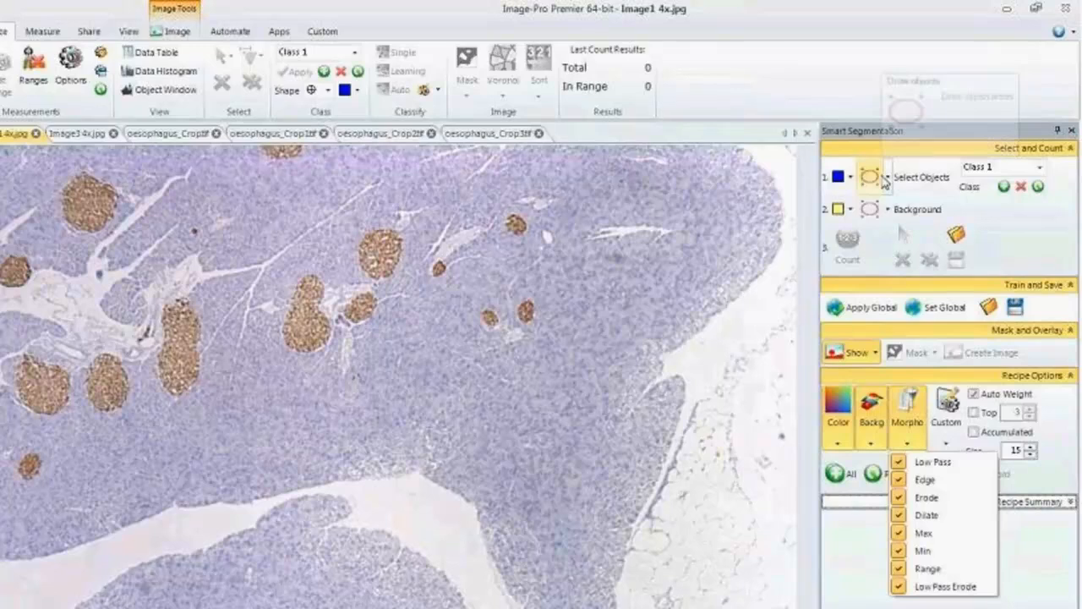
Mark a Class 1 reference ellipse on a brown islet, and add Class 2 with two reference ellipses on the purple tissue
click(872, 176)
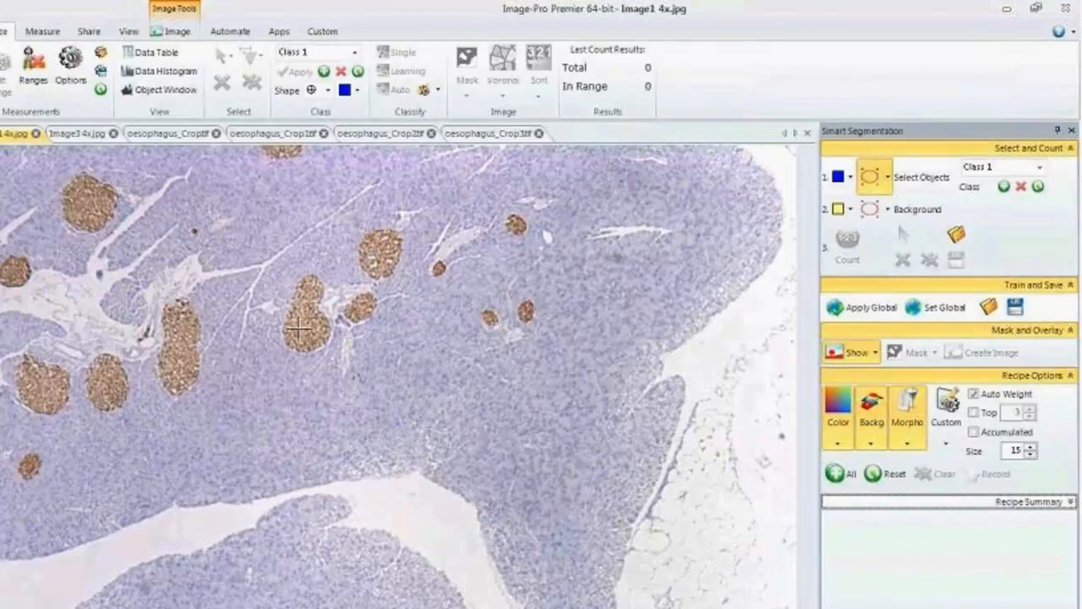
click(305, 336)
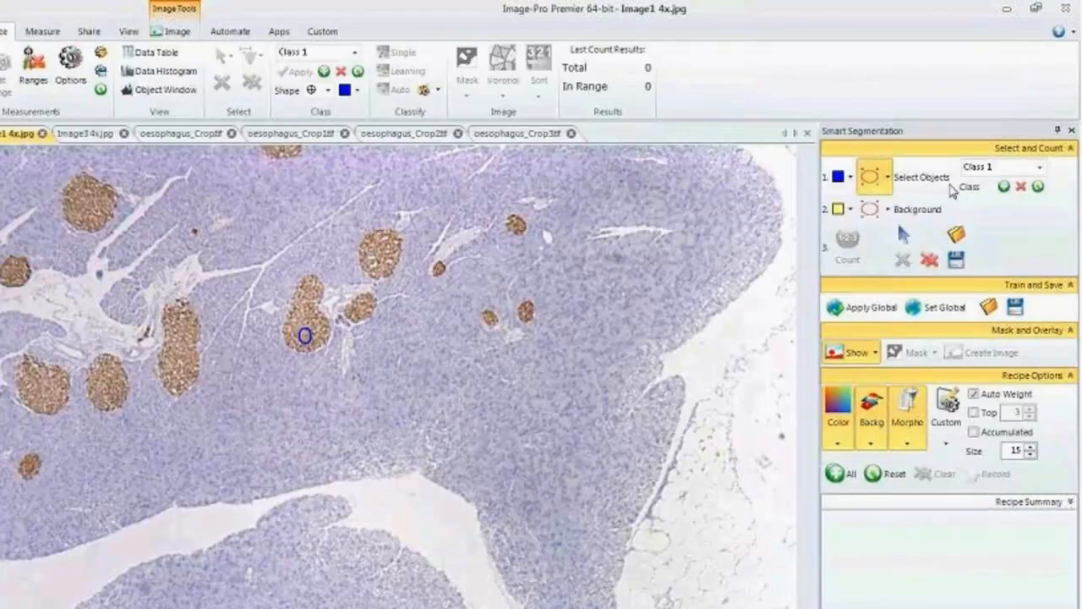
click(1004, 186)
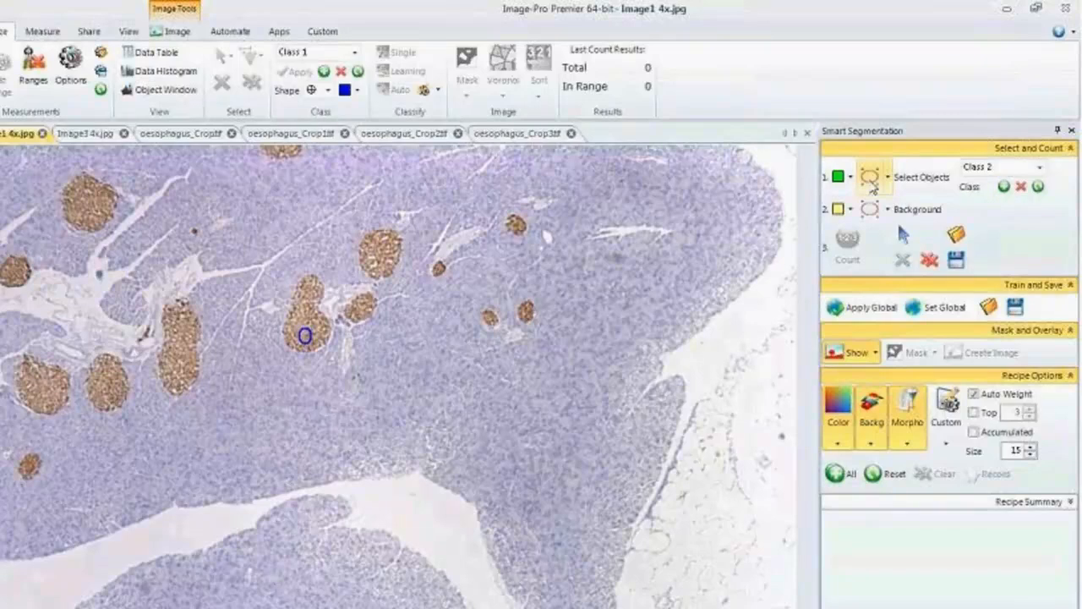
click(871, 177)
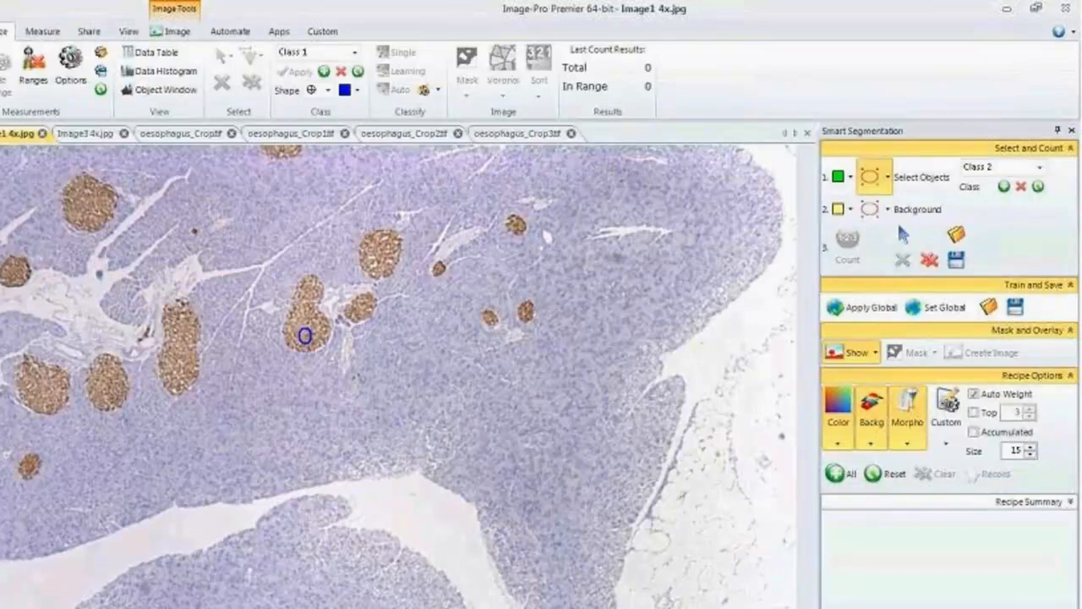
drag(558, 270, 581, 298)
drag(695, 203, 722, 217)
Mark background references with an ellipse in the white gap below the tissue and a short line in the white channel near the upper-left islet
click(870, 210)
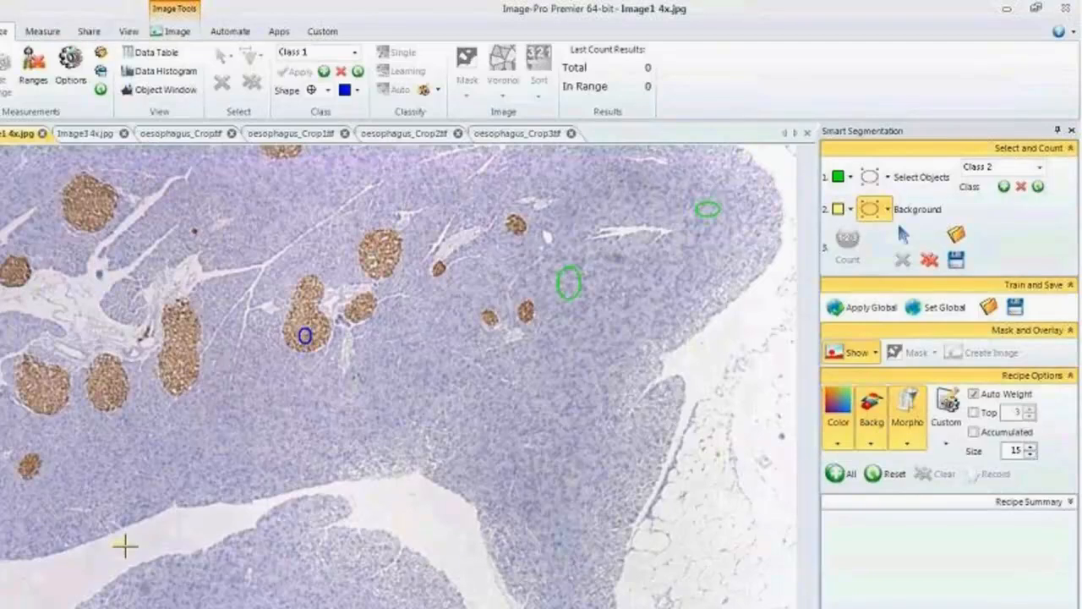
drag(108, 540, 126, 546)
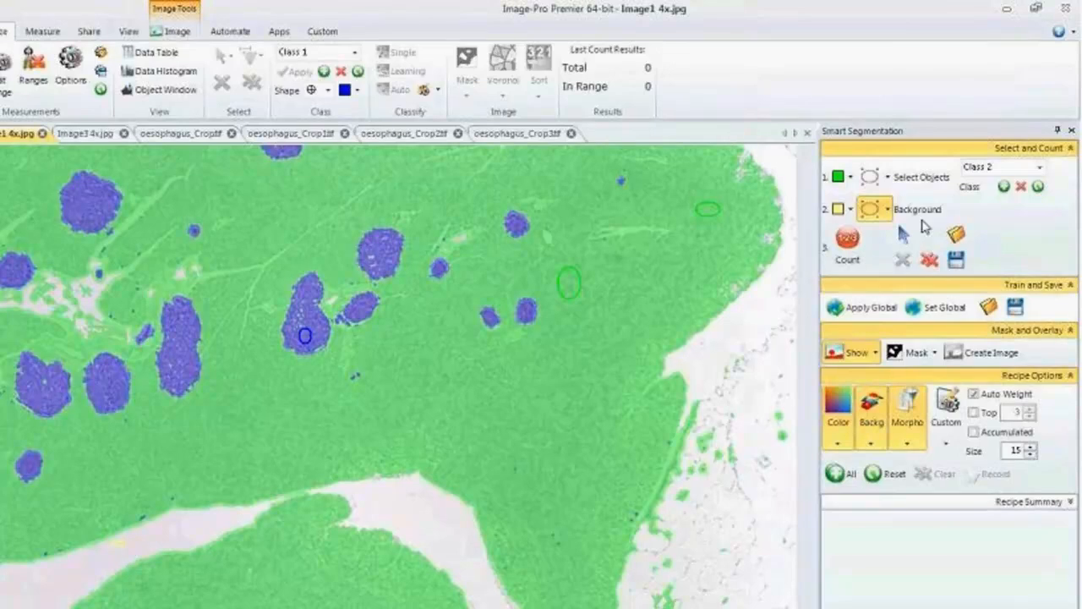
click(889, 211)
click(959, 236)
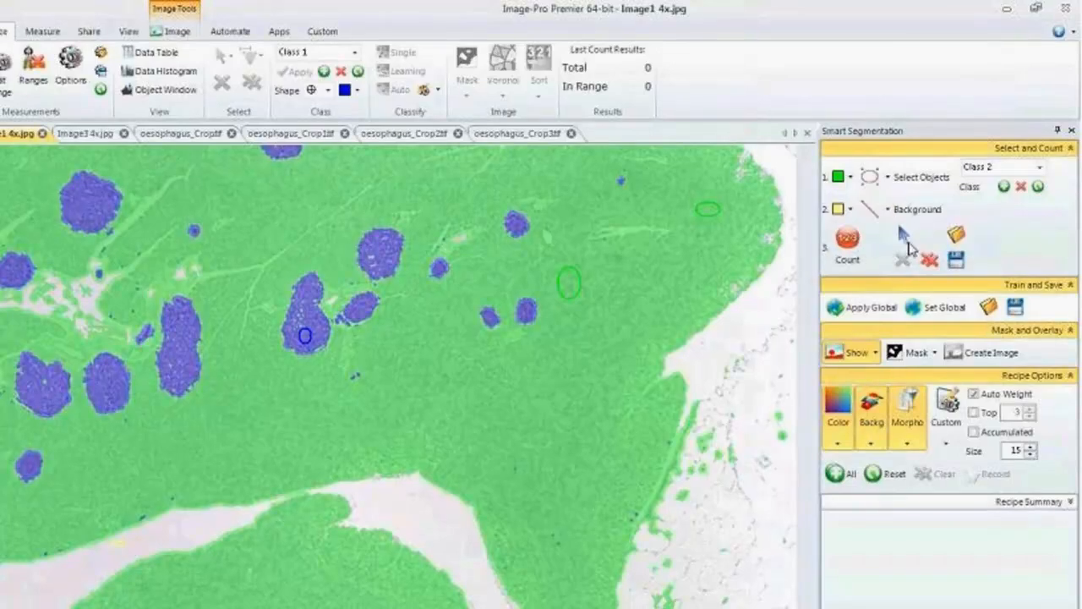
drag(130, 219, 127, 226)
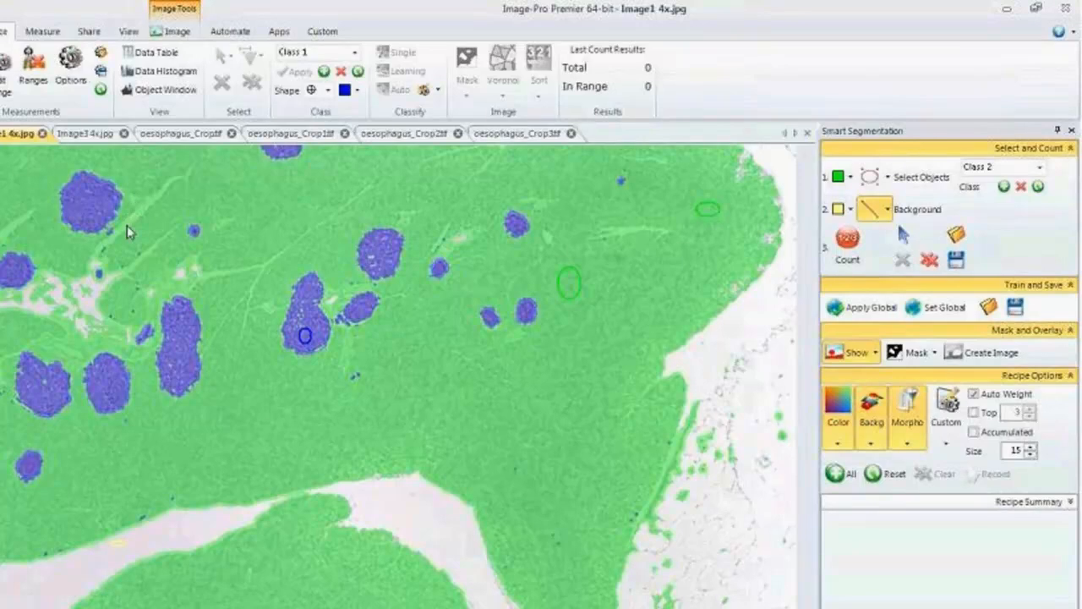
Refine the segmentation with another Class 2 reference near the tissue's upper-right edge and another background line reference
click(869, 176)
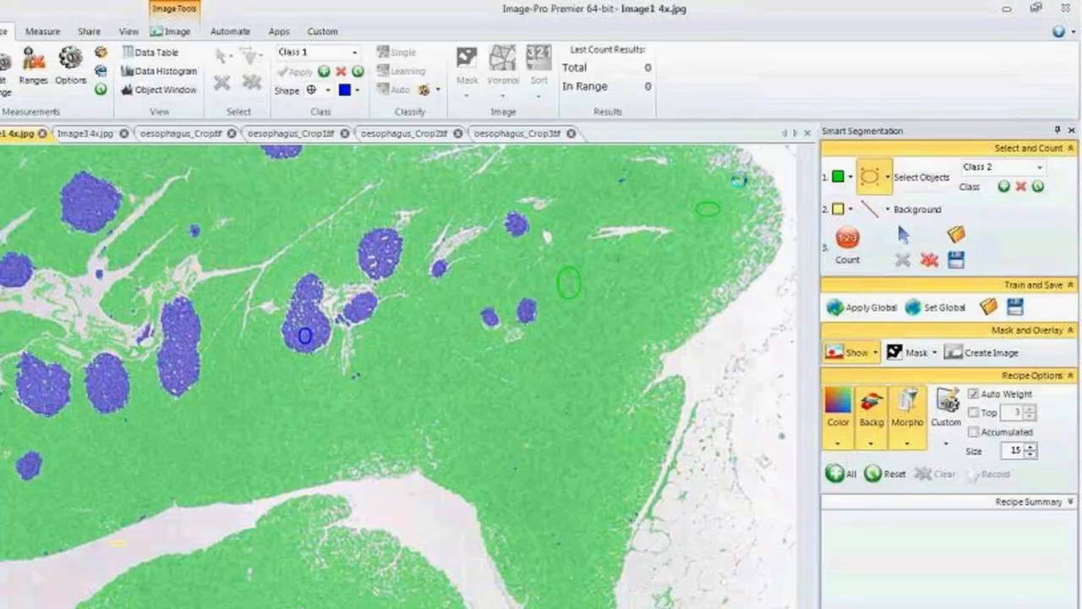
click(697, 202)
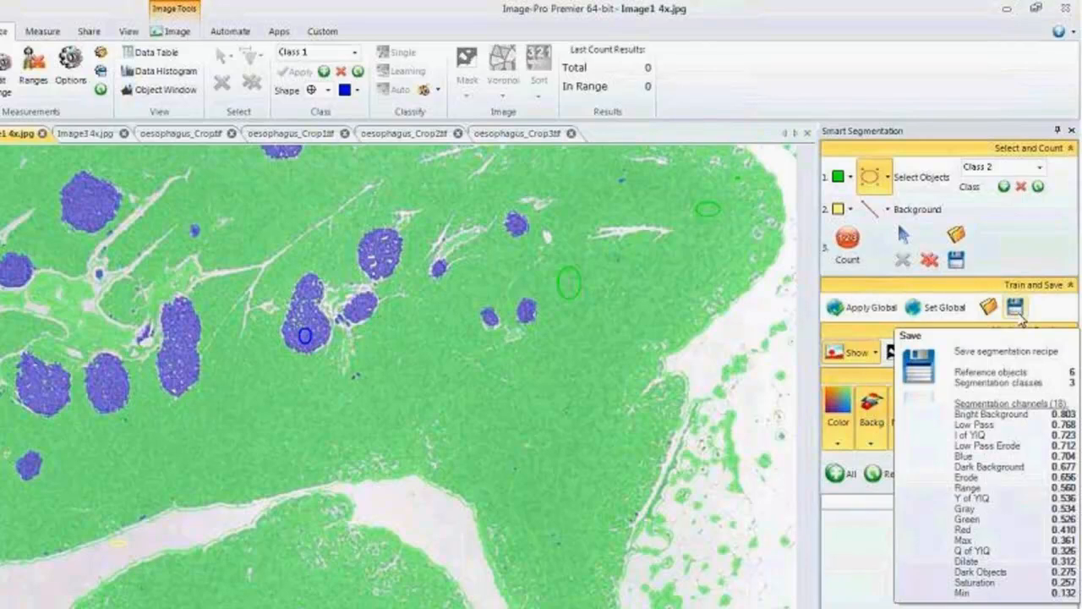
click(869, 209)
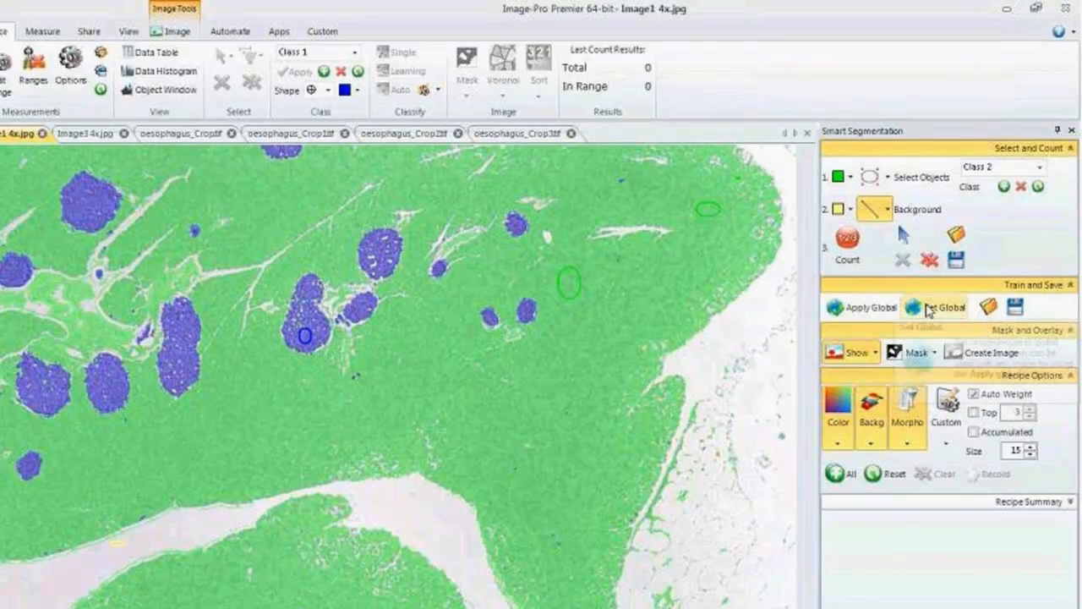
Set the segmentation recipe as global and apply it to Image3 4x
click(930, 310)
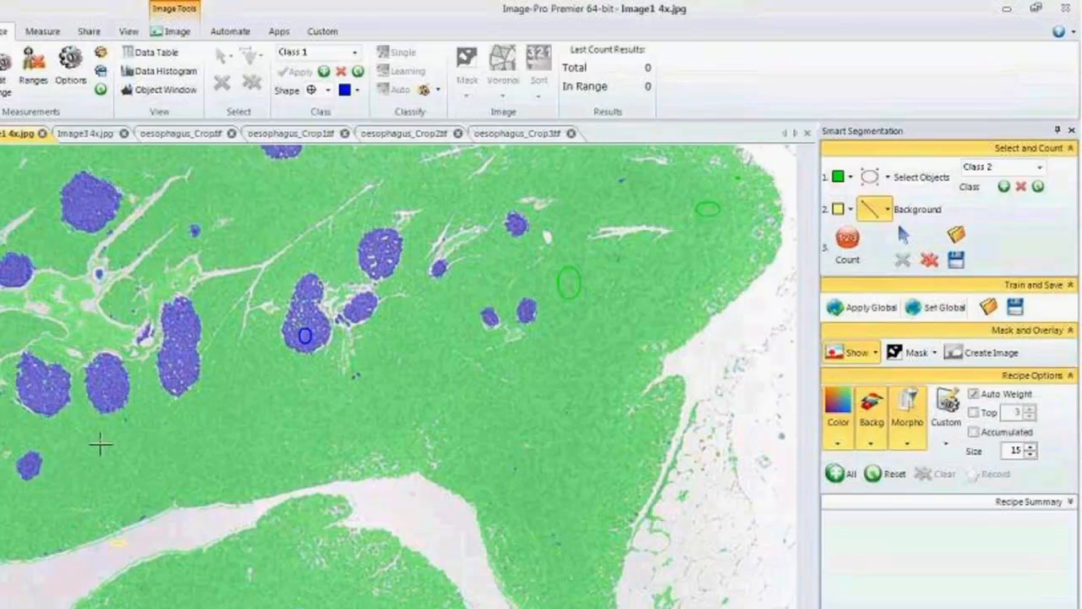
click(78, 134)
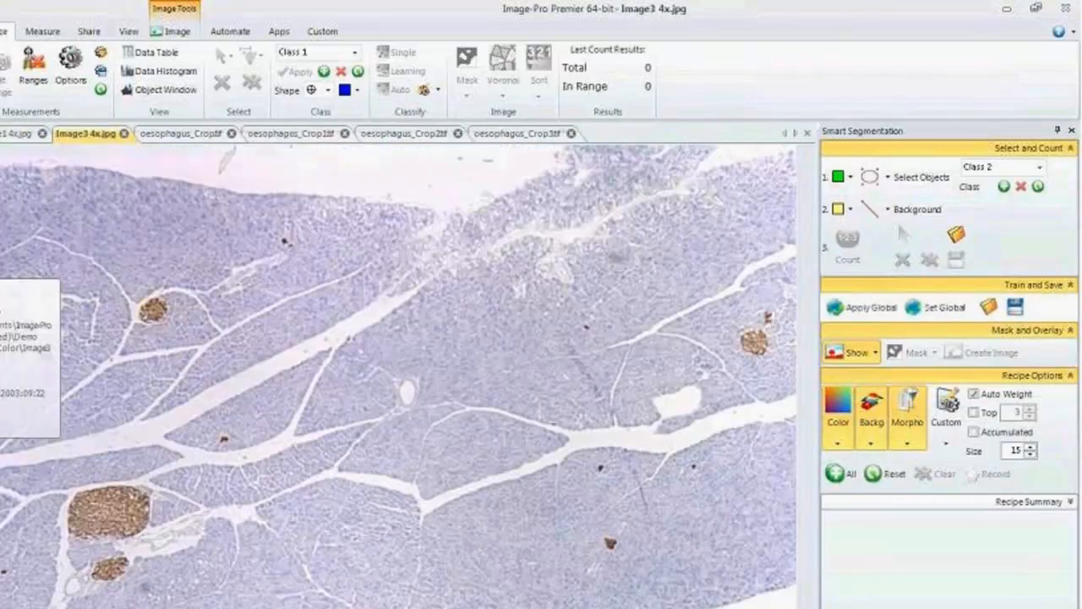
click(852, 311)
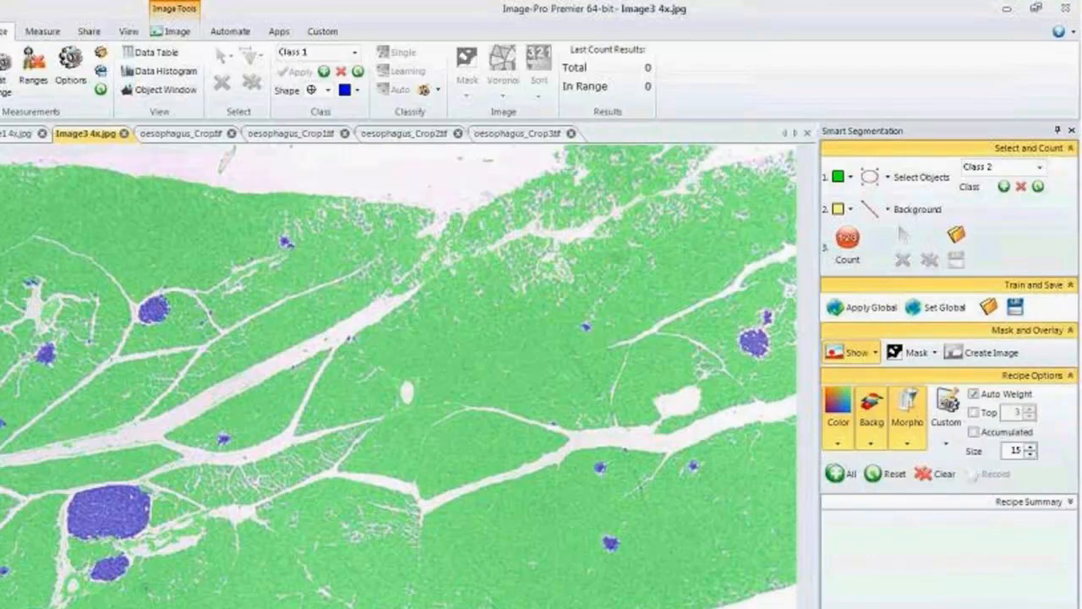
Refine the Image3 4x segmentation with an additional Class 2 reference ellipse on the tissue
click(870, 177)
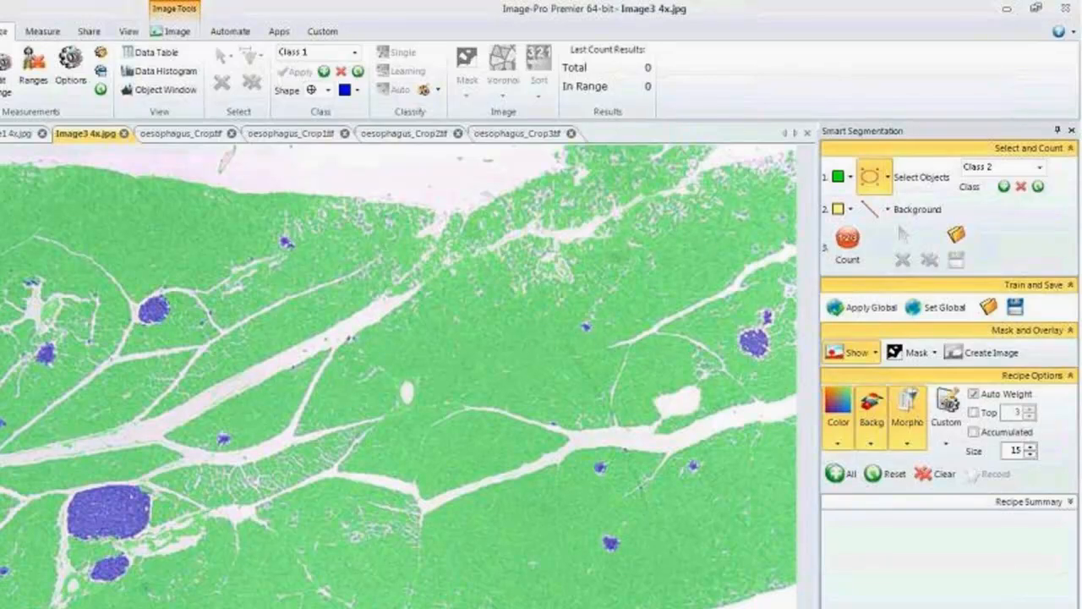
click(730, 332)
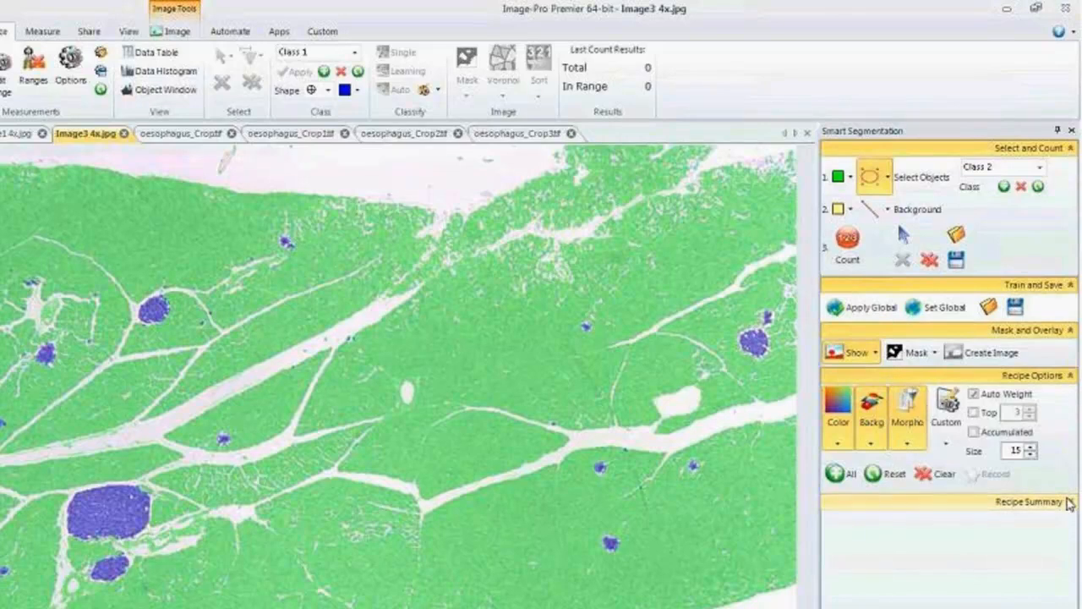
Examine the recipe summary's reference objects and segmentation channel weights, and collapse it again
click(1069, 503)
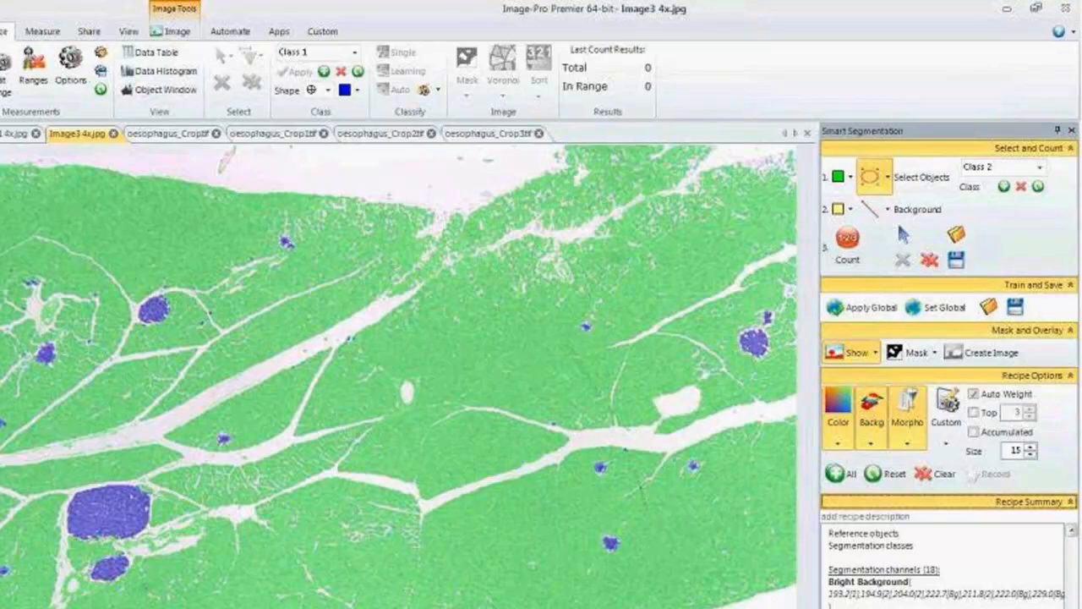
scroll(944, 564, down, 3)
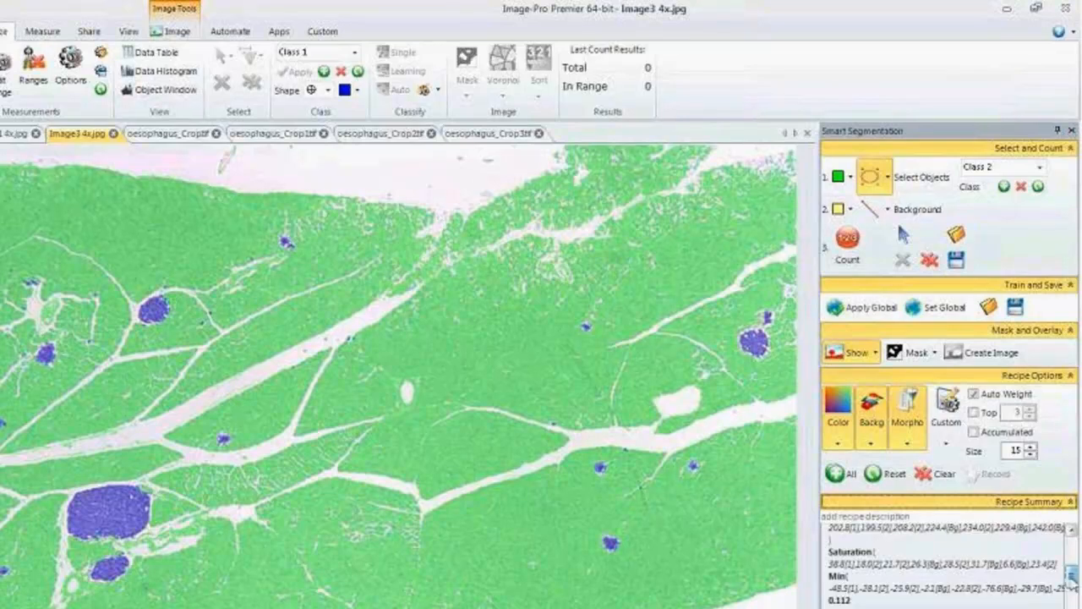
scroll(1071, 550, up, 3)
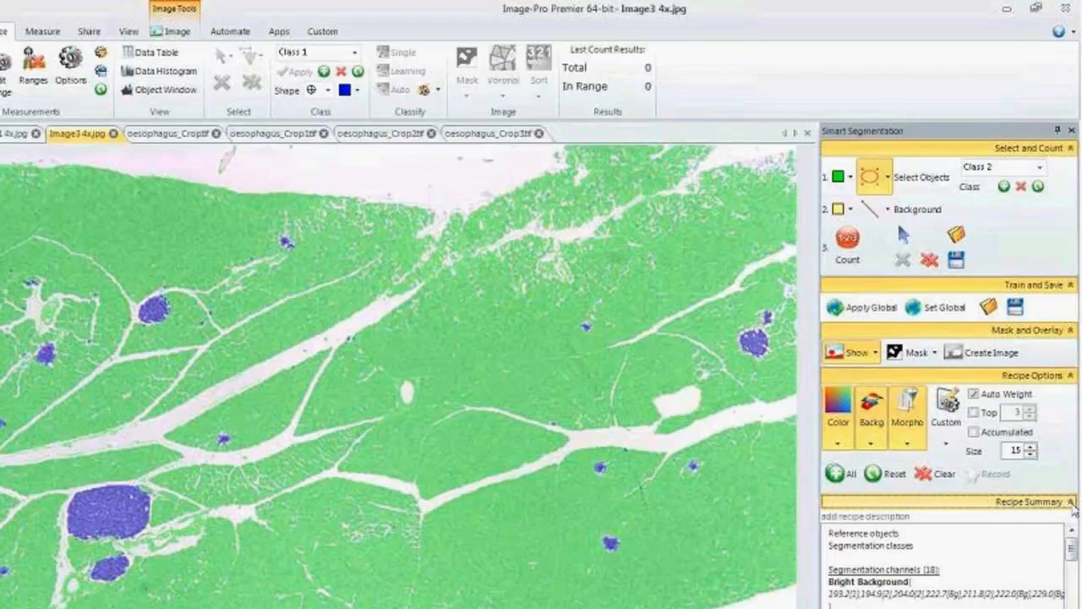
click(1071, 502)
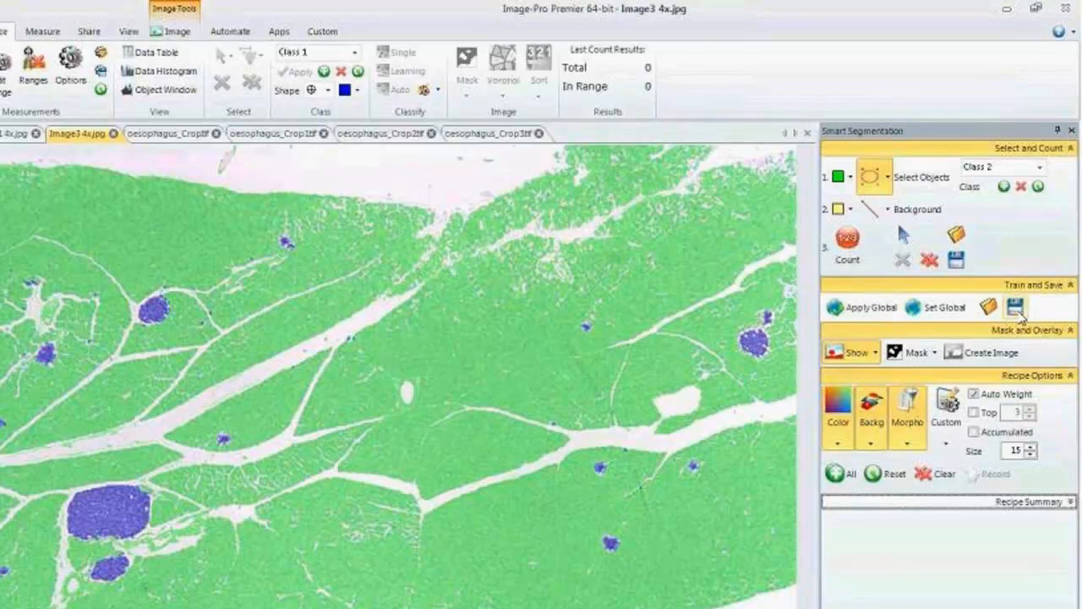
Set the segmentation overlay's transparency to 70 and switch the overlay off and on to compare it with the original image
click(875, 355)
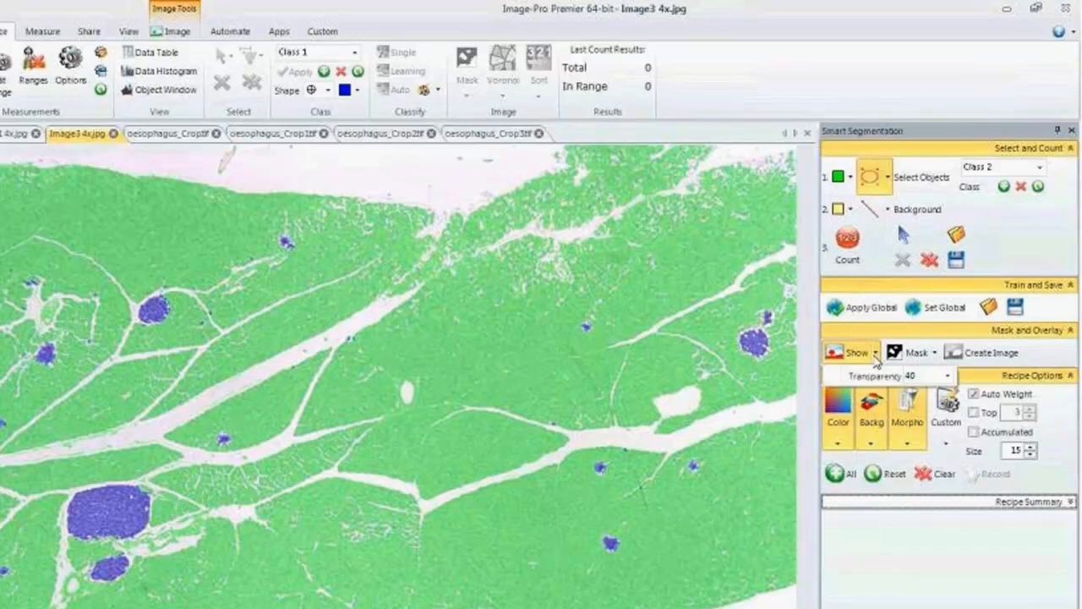
click(947, 376)
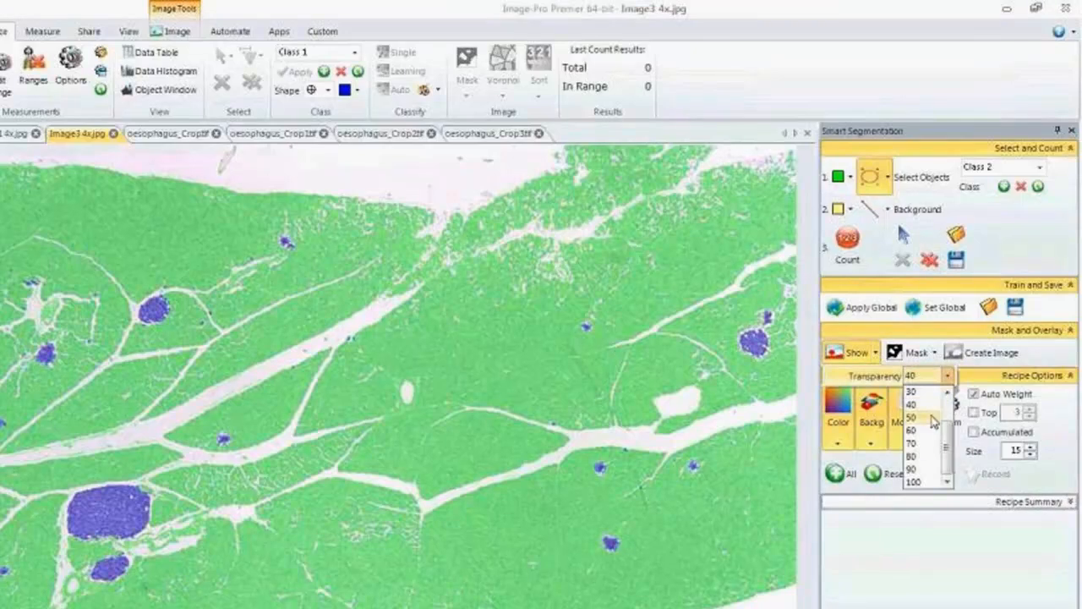
click(916, 455)
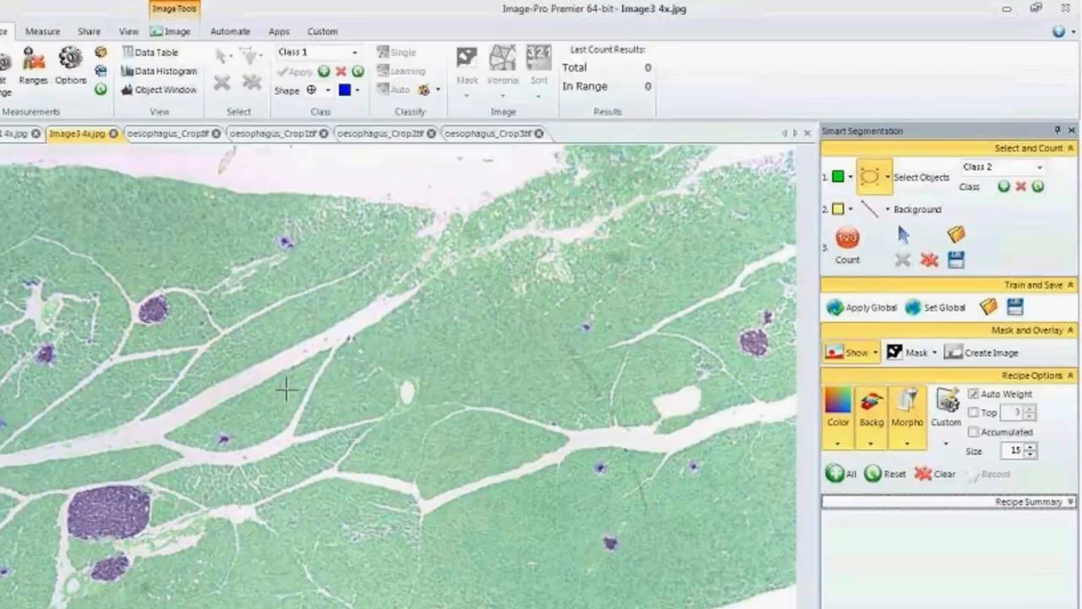
click(858, 355)
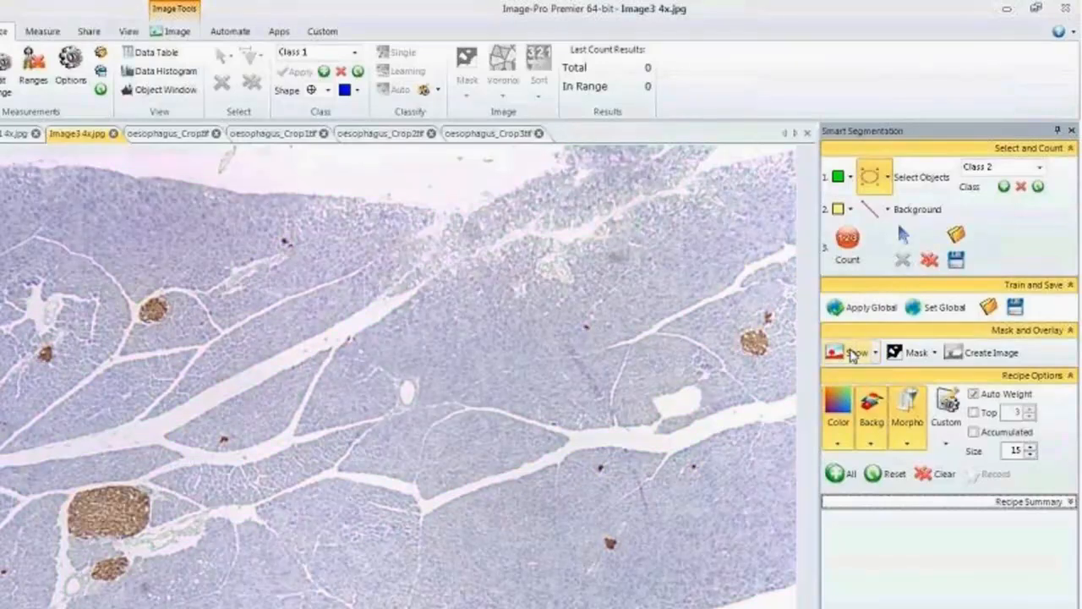
click(836, 355)
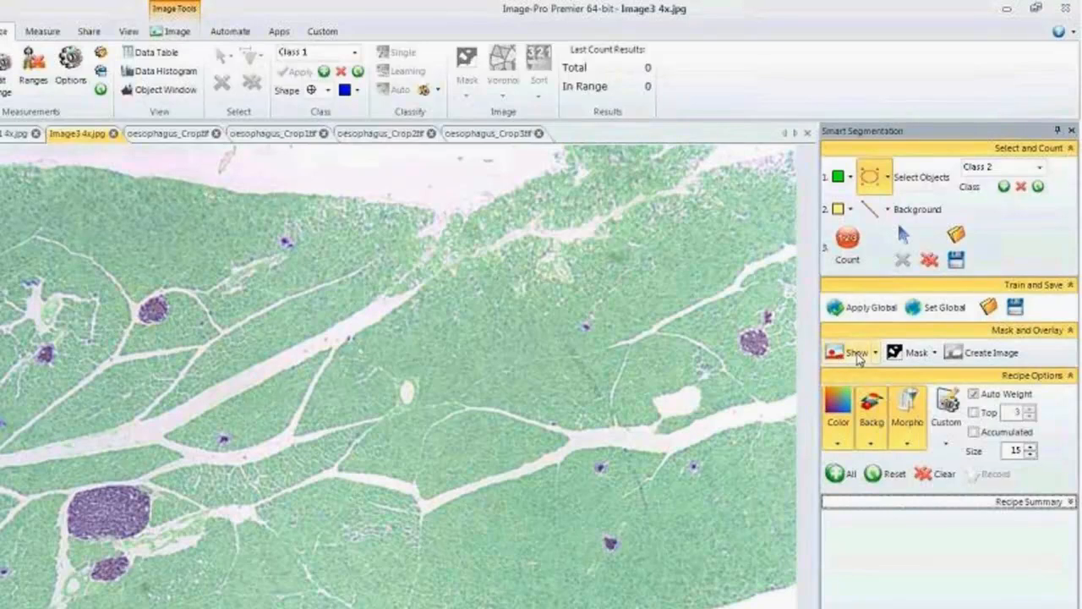
Set the segmentation overlay's transparency to 40
click(875, 353)
click(948, 378)
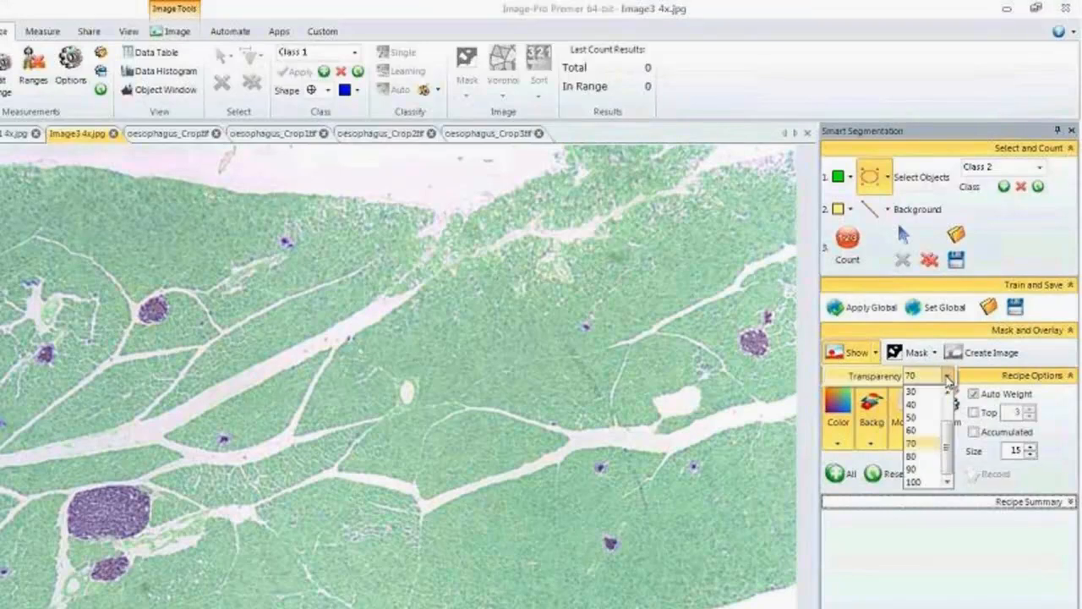
click(920, 406)
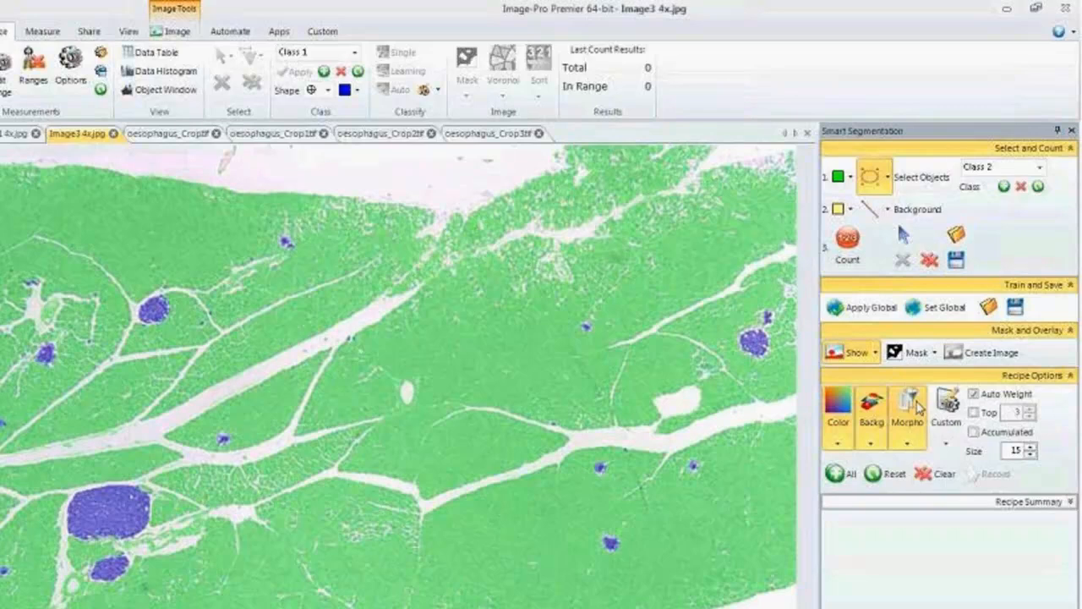
Examine the channel types and input choices available for a new custom recipe channel
click(946, 442)
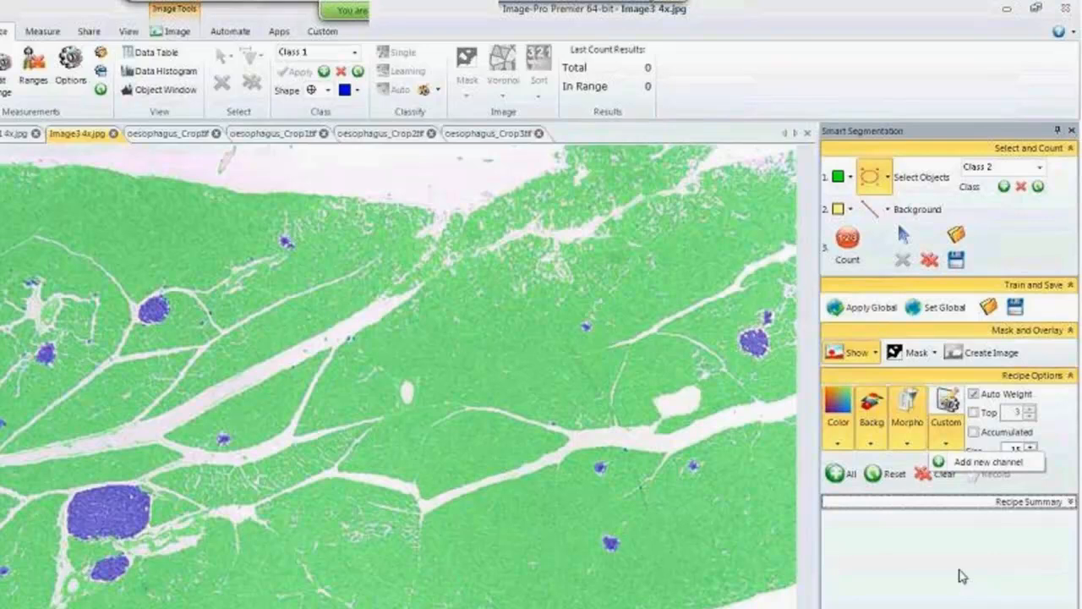
click(975, 463)
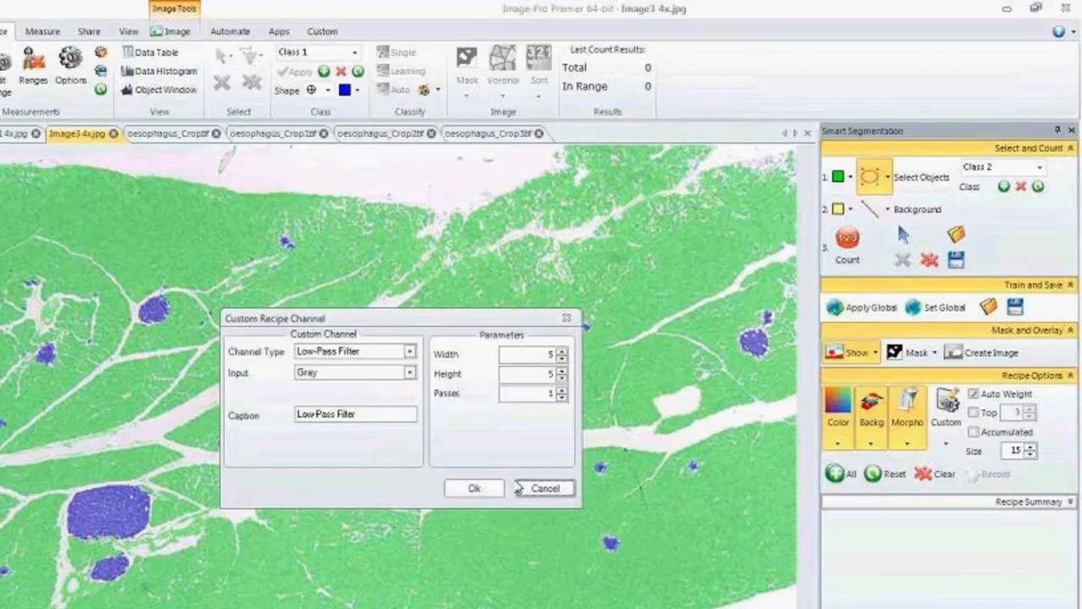
click(410, 351)
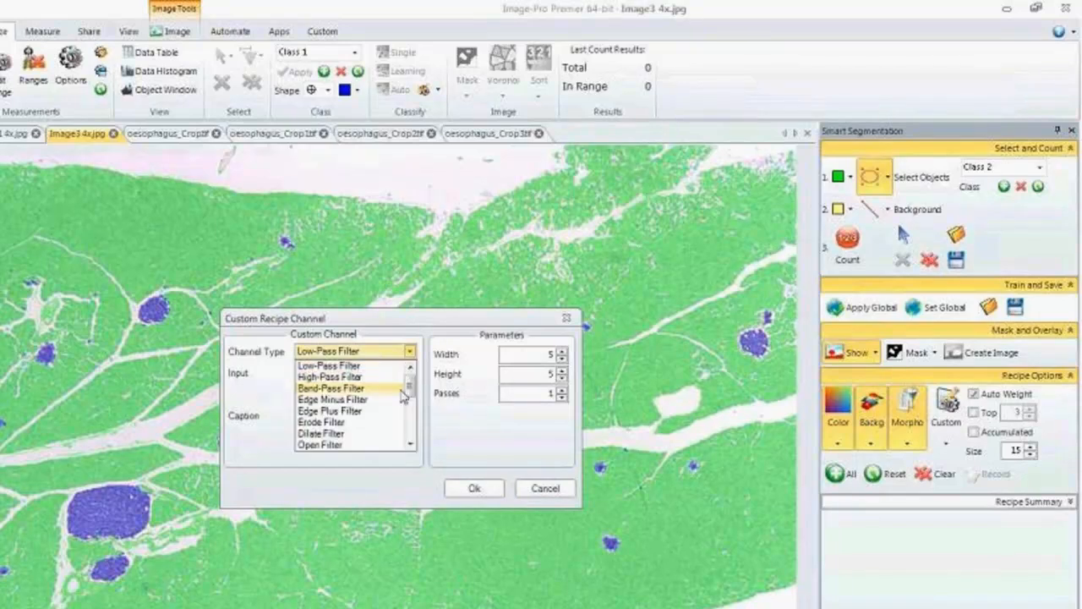
drag(410, 390, 424, 432)
click(425, 437)
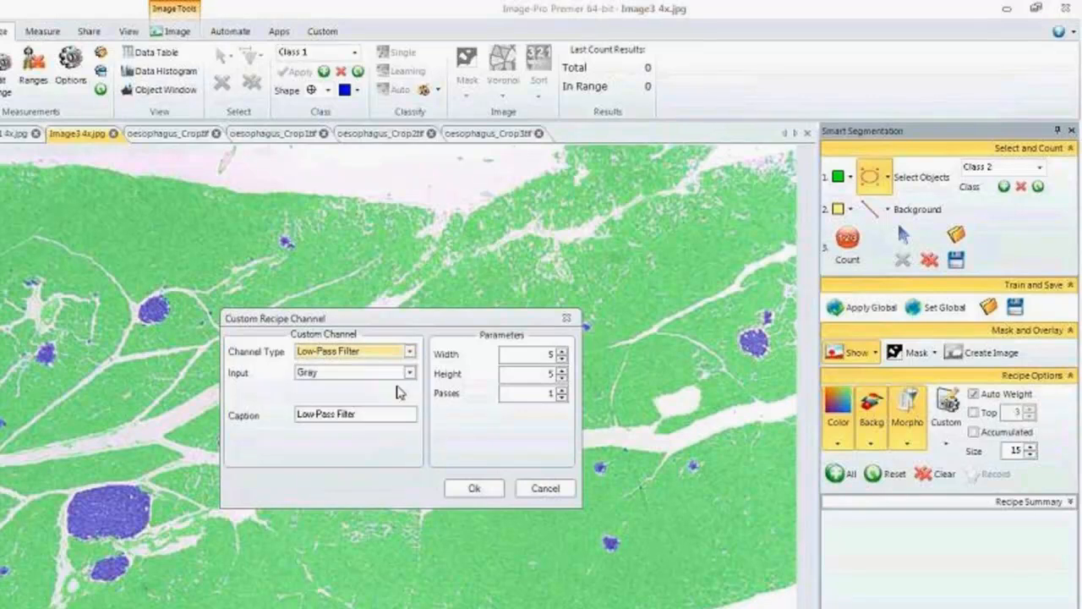
click(403, 378)
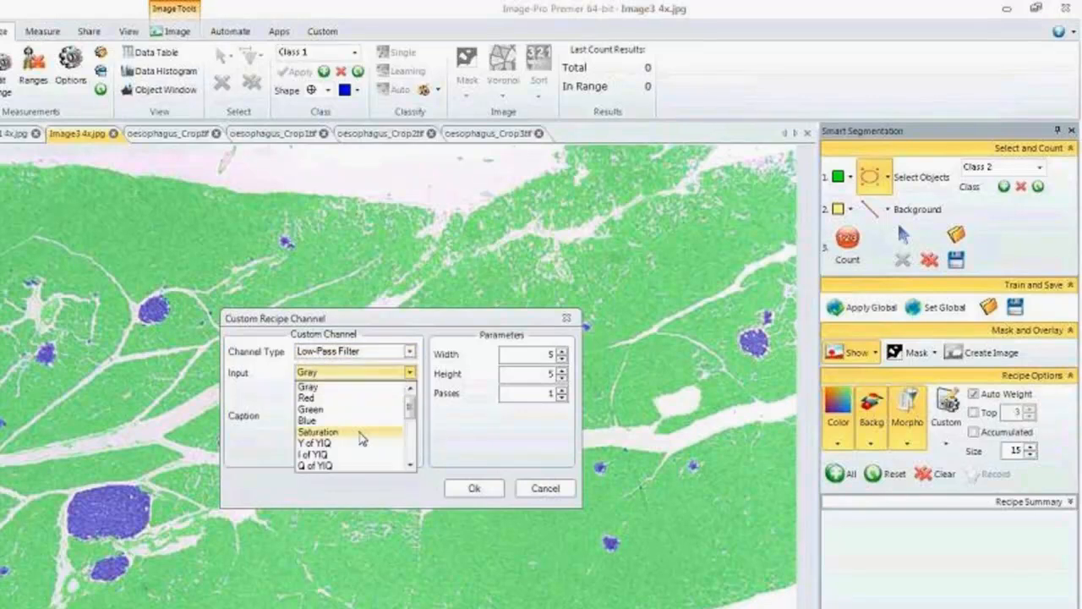
click(444, 421)
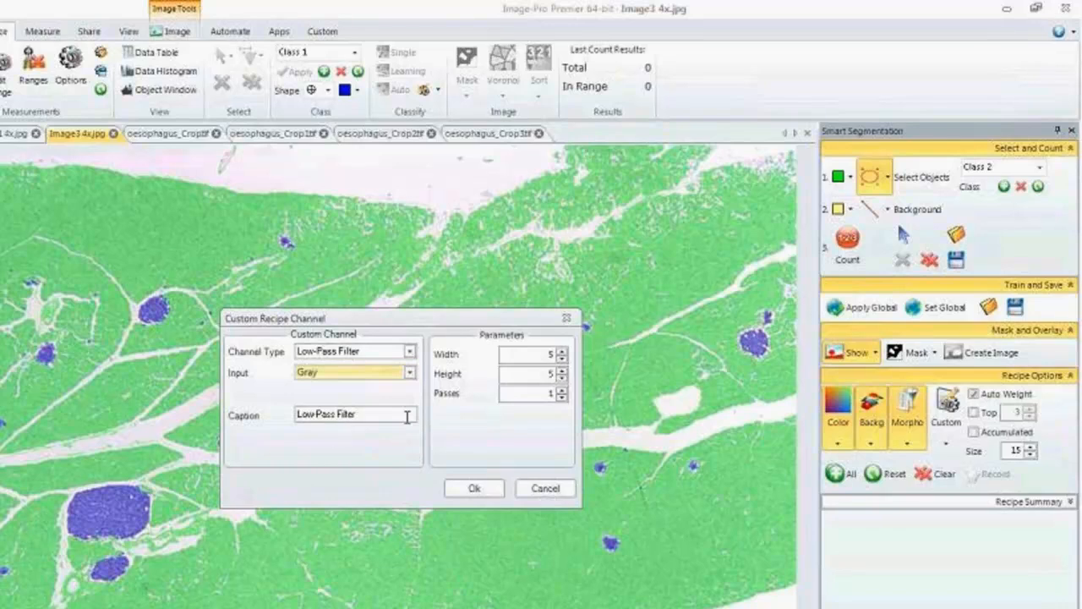
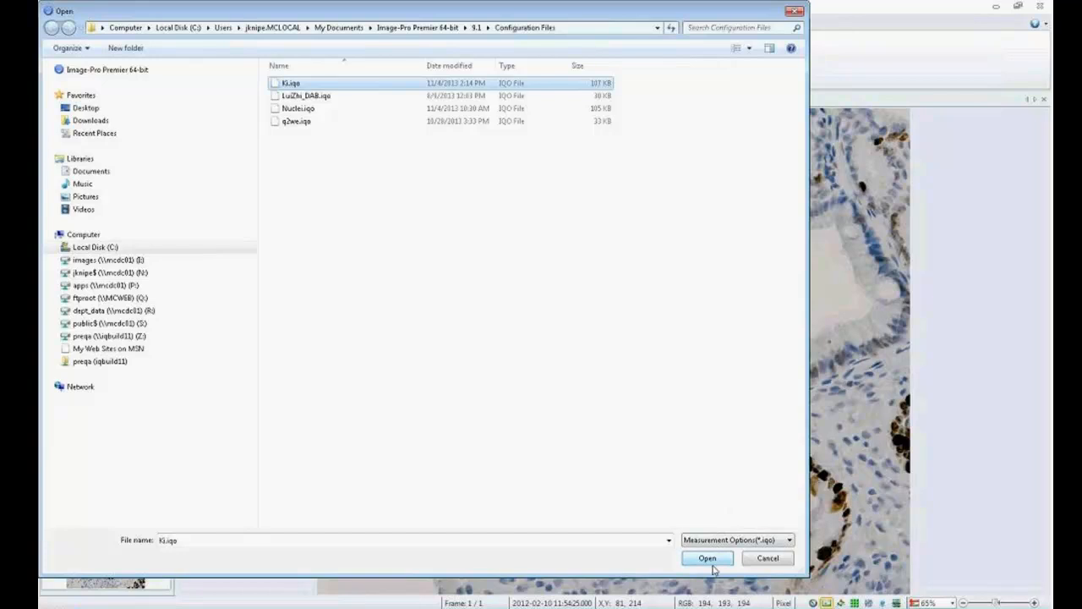
Load the Ki.iqo measurement options for oesophagus_Crop3.tif and count its nuclei
click(708, 558)
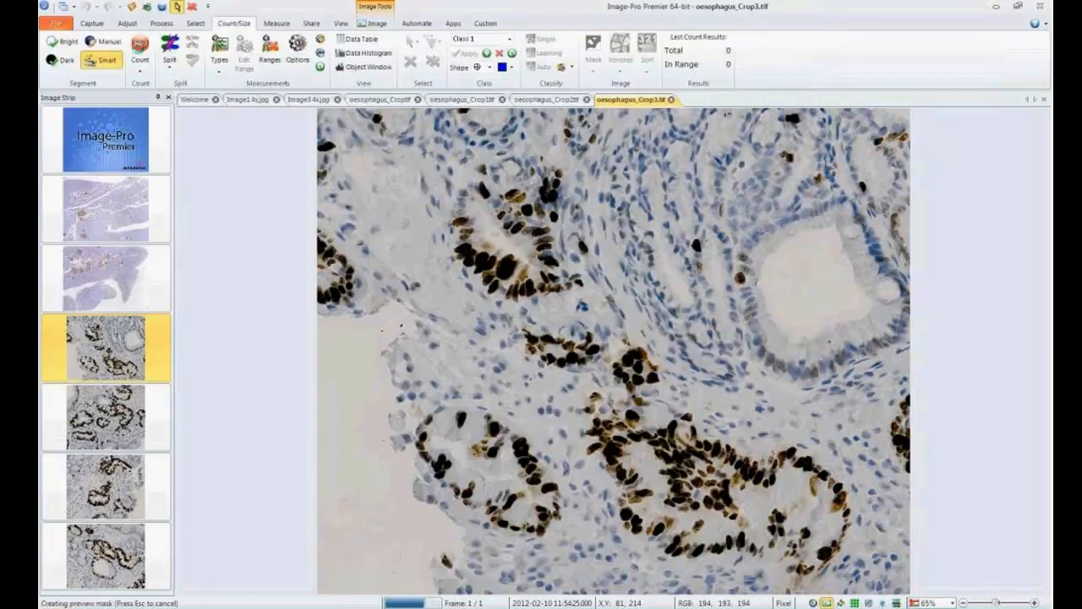
click(146, 49)
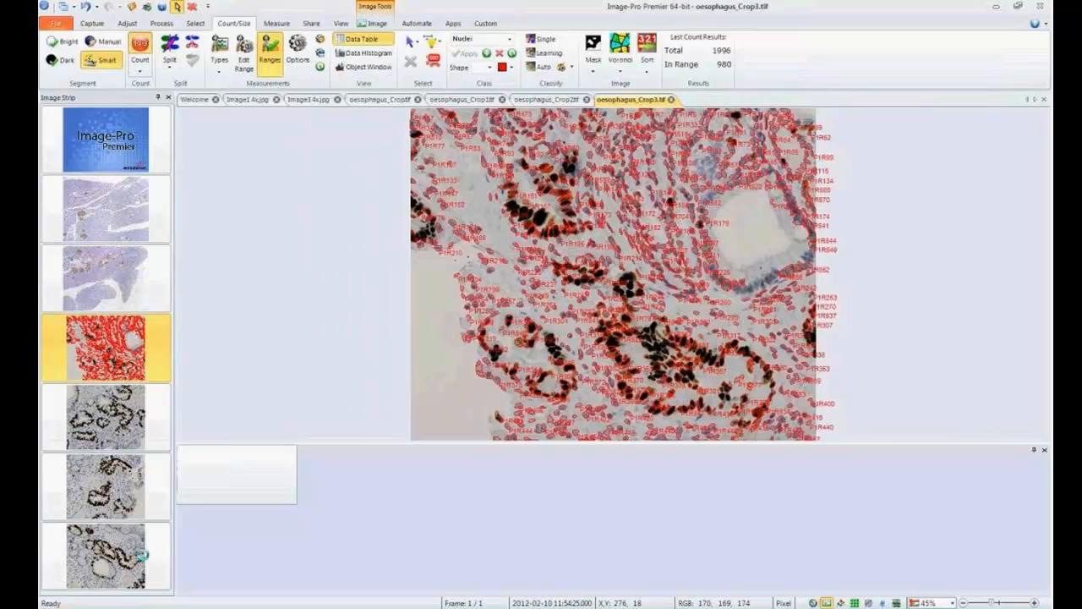
Switch to oesophagus_Crop.tif, load the Ki.iqo measurement options and count its nuclei
click(149, 568)
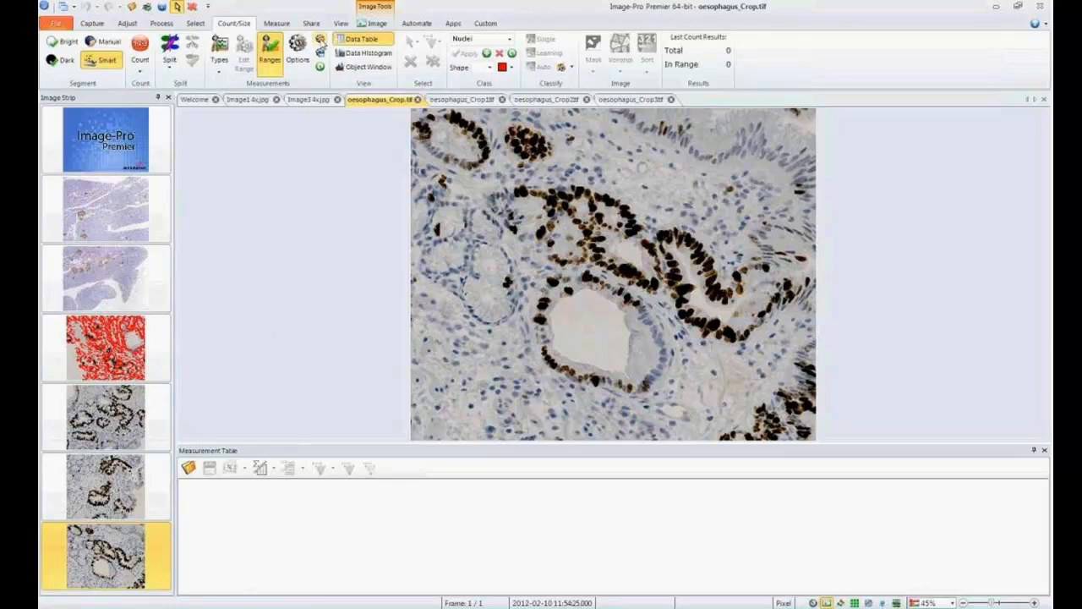
click(320, 39)
click(303, 84)
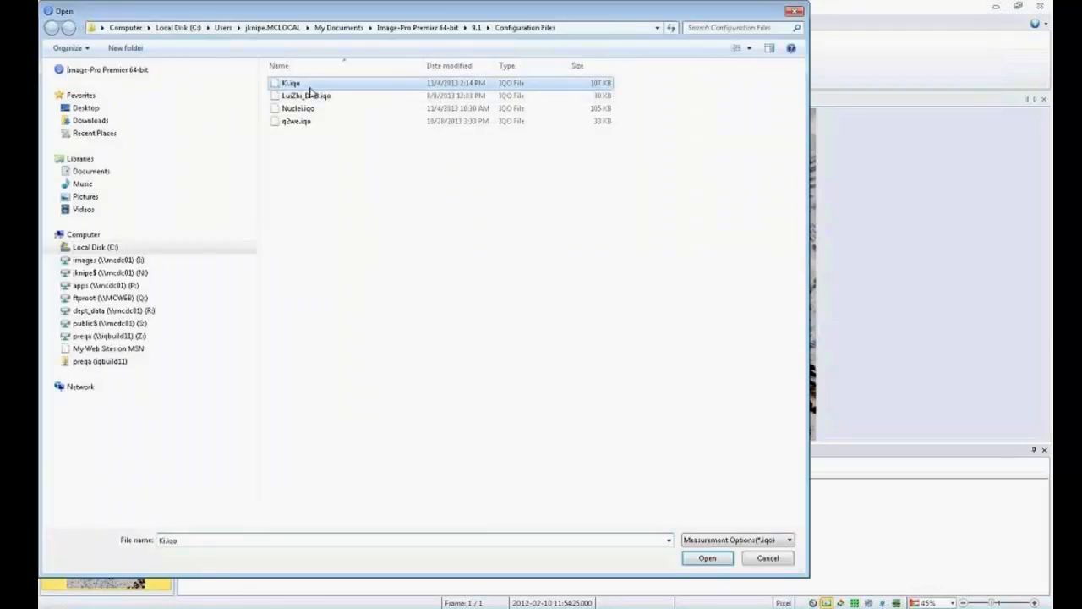
click(707, 559)
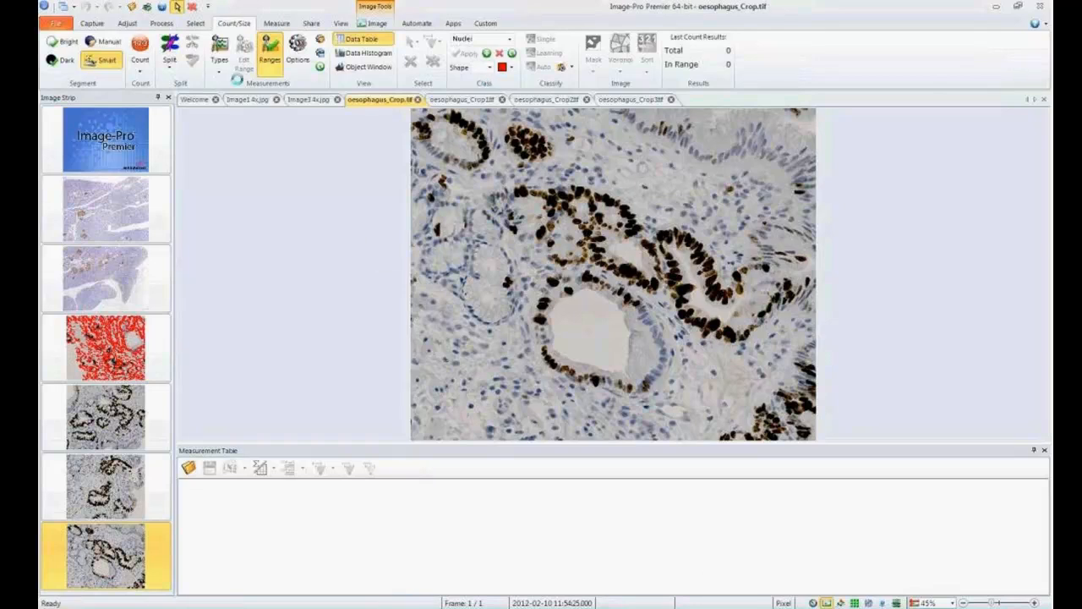
click(141, 49)
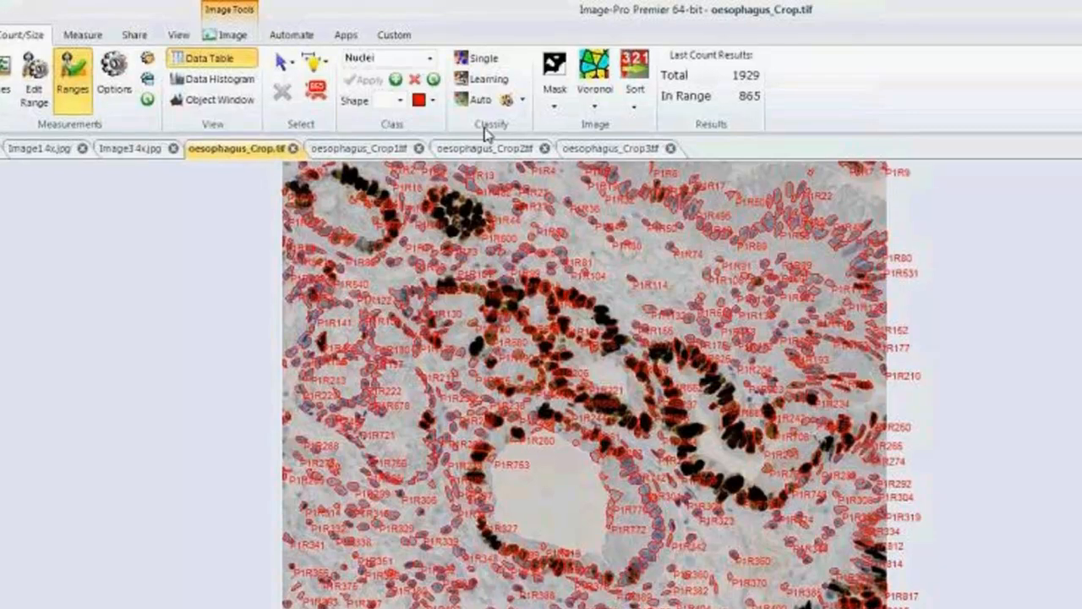
Start a Learning Classification of the counted nuclei and add a first class named Neg
click(486, 80)
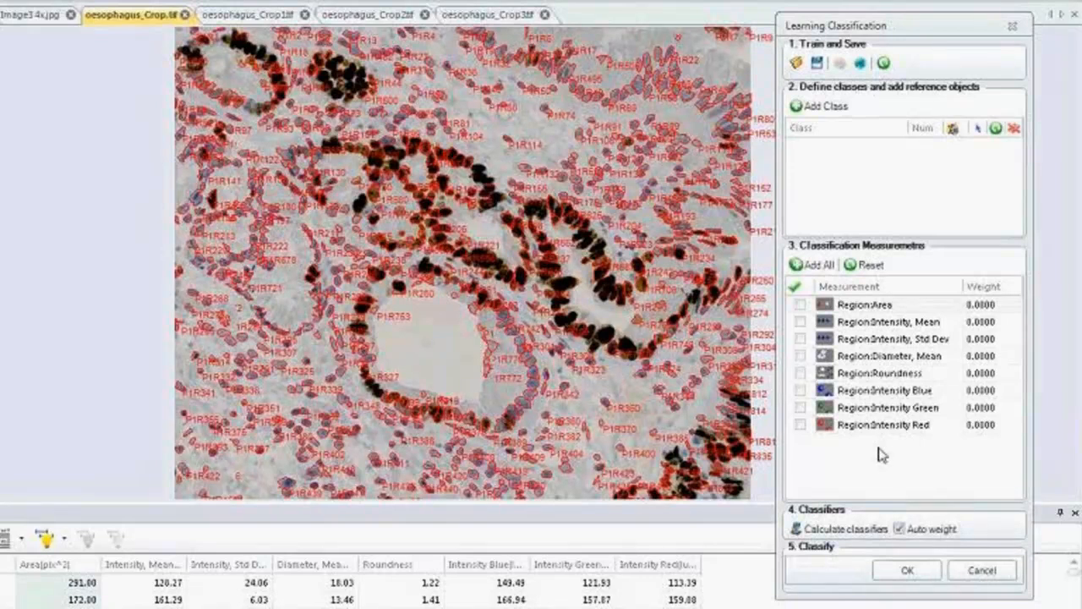
click(806, 108)
double_click(821, 145)
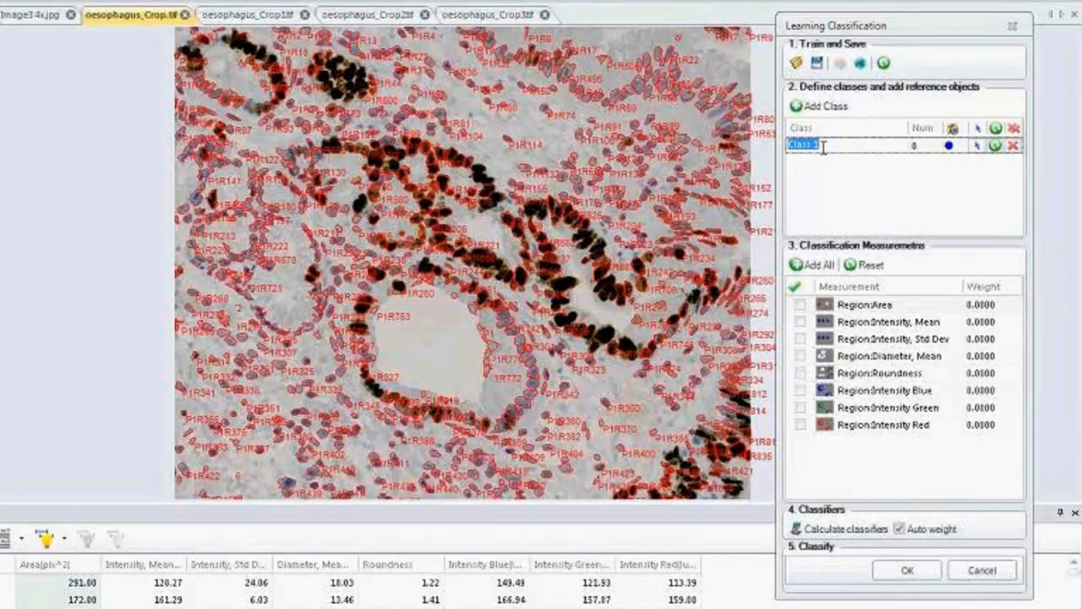
text(Neg)
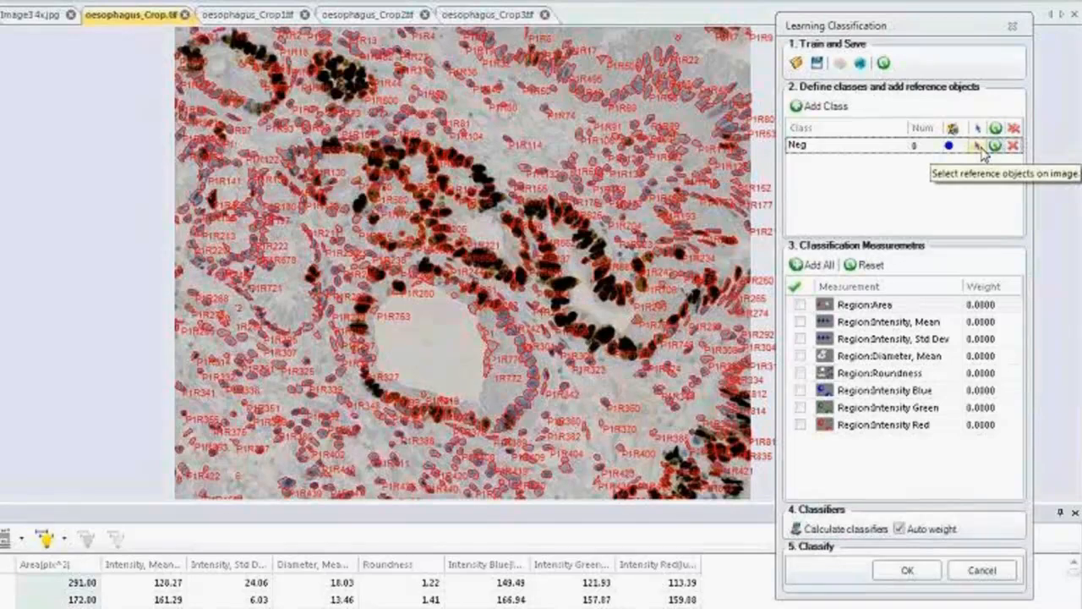
Assign three unstained blue nuclei on the image as reference objects for the Neg class
click(983, 149)
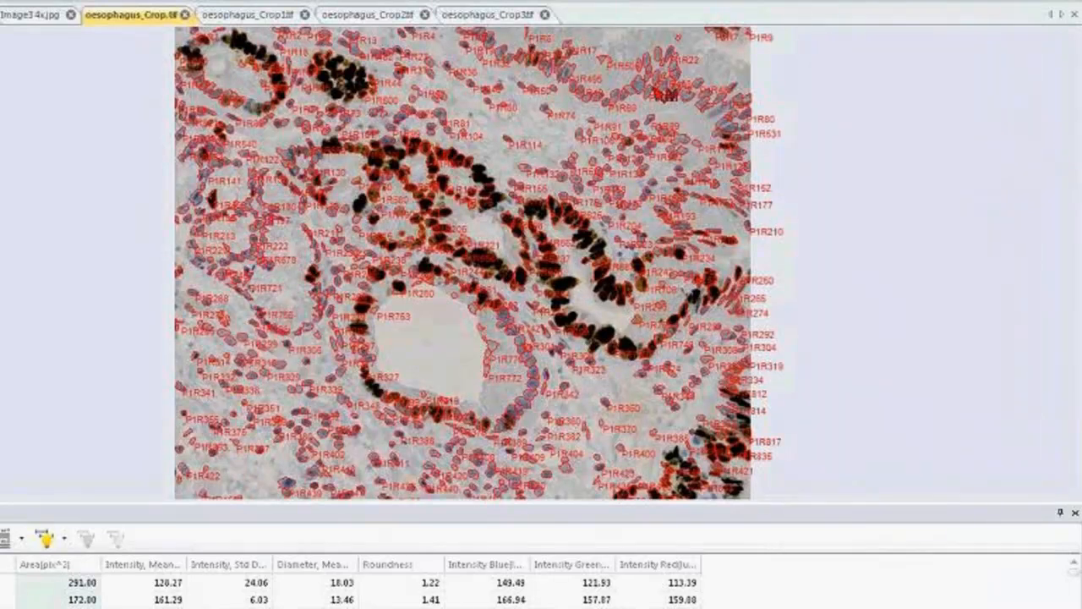
click(615, 110)
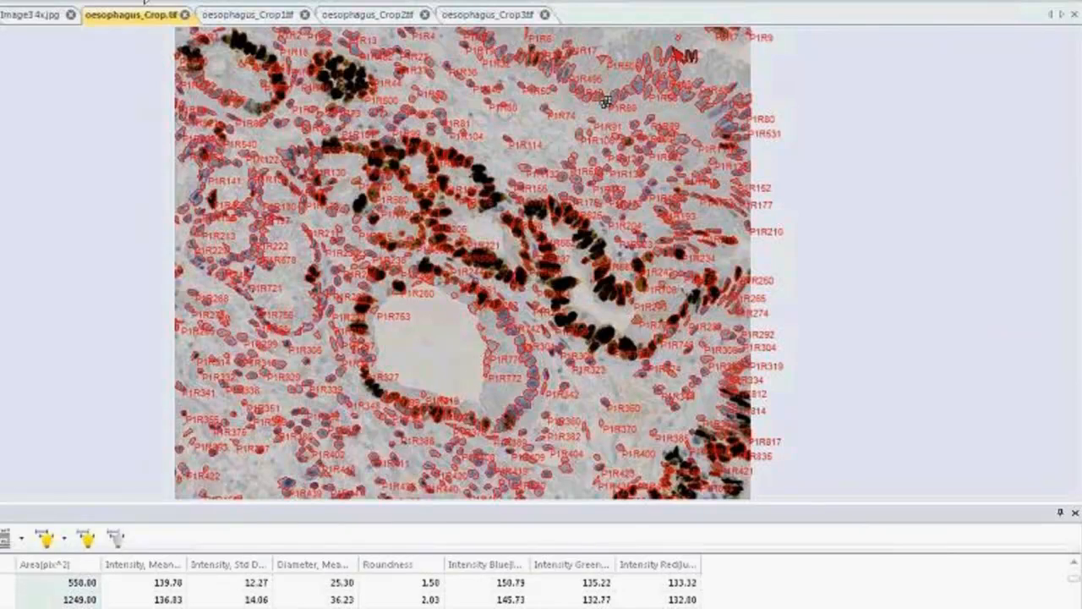
click(674, 61)
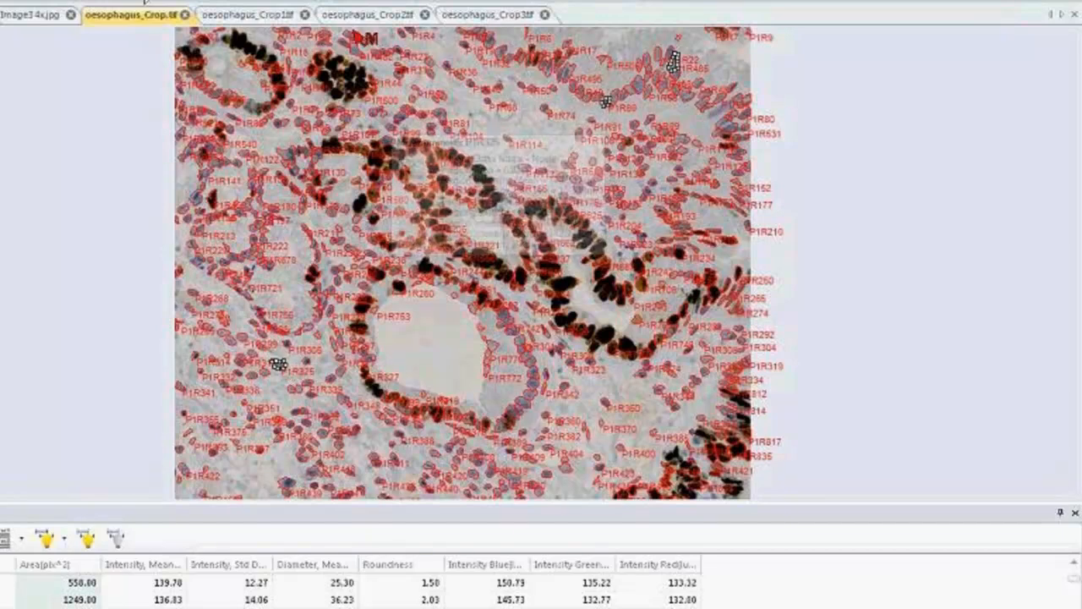
click(144, 0)
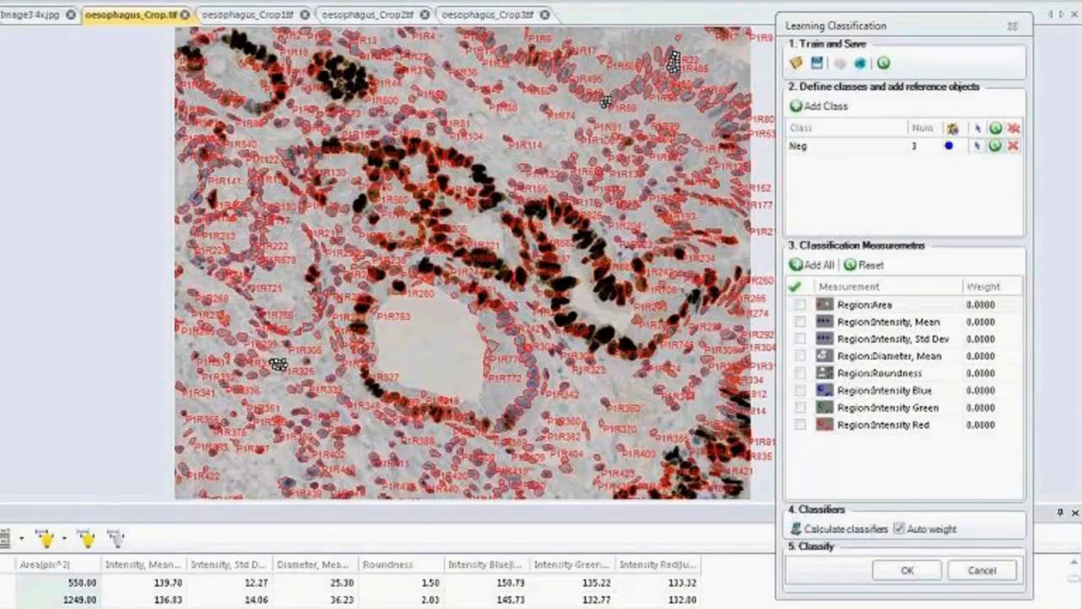
Add a second classification class named Weak Pos
click(805, 105)
double_click(871, 165)
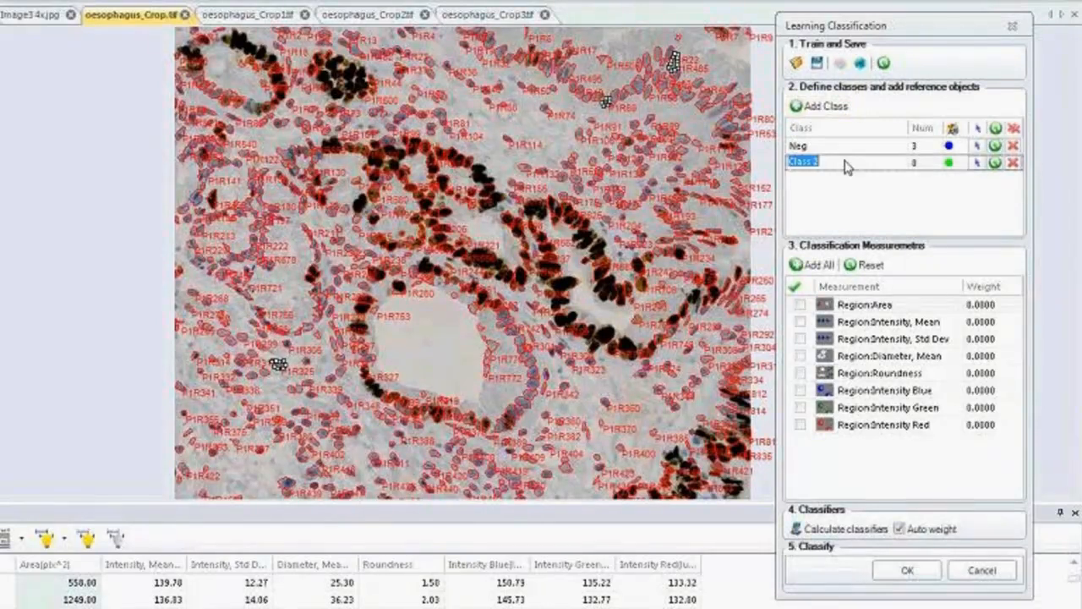
text(Weak Pos)
Assign five lightly stained nuclei around the gland openings as reference objects for the Weak Pos class
click(978, 163)
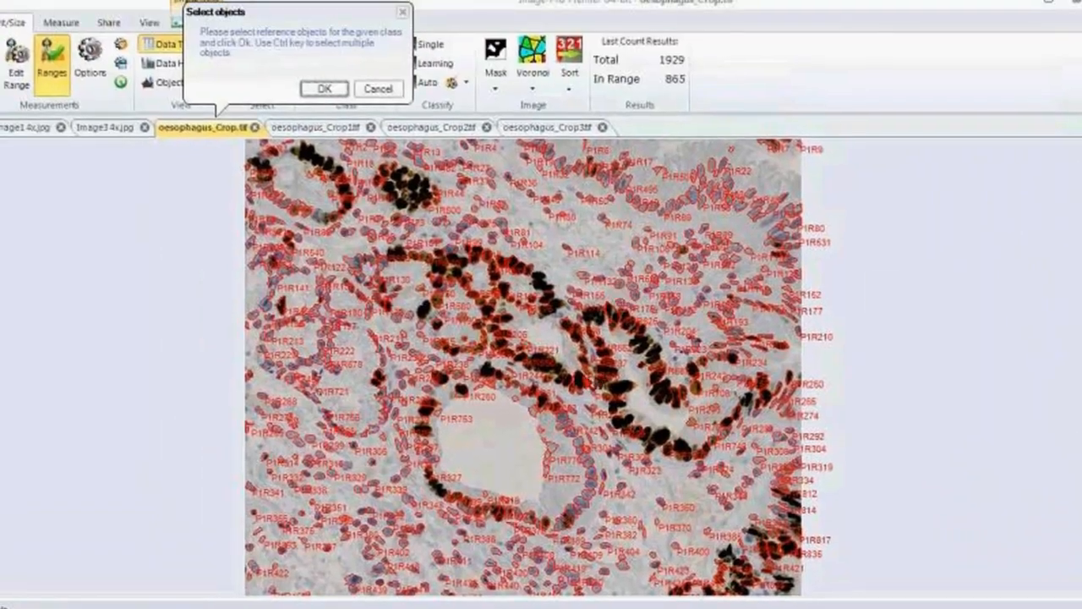
click(697, 392)
ctrl+click(694, 423)
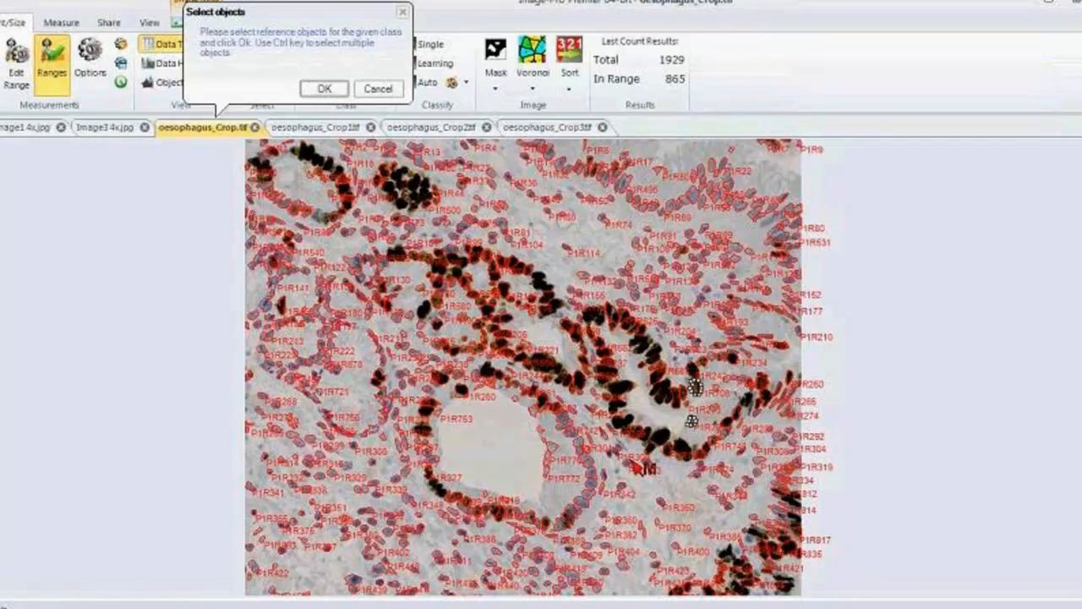
ctrl+click(693, 422)
ctrl+click(698, 427)
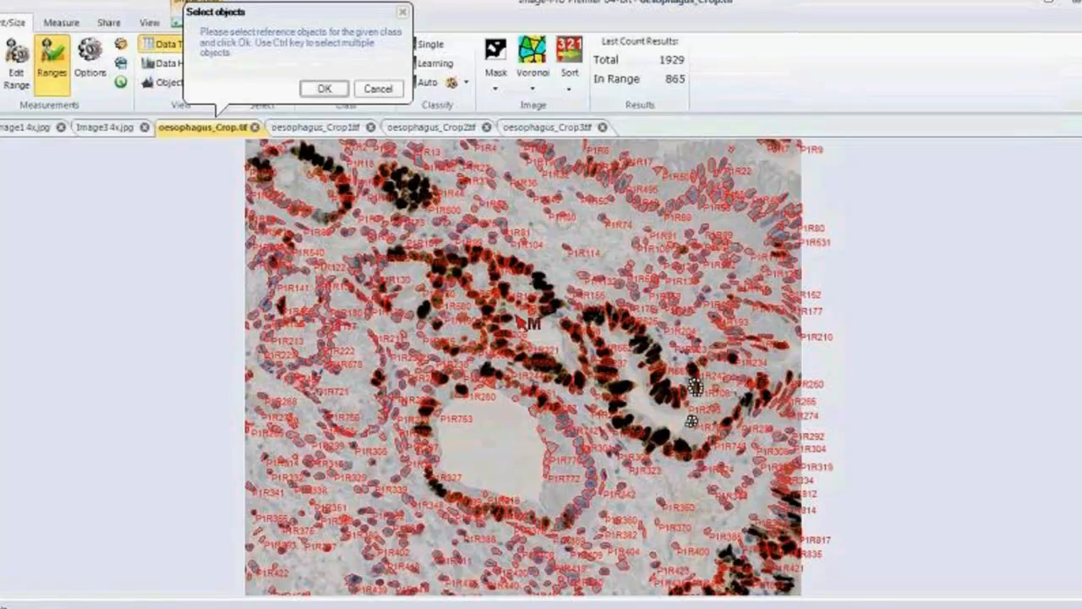
mouse_move(499, 335)
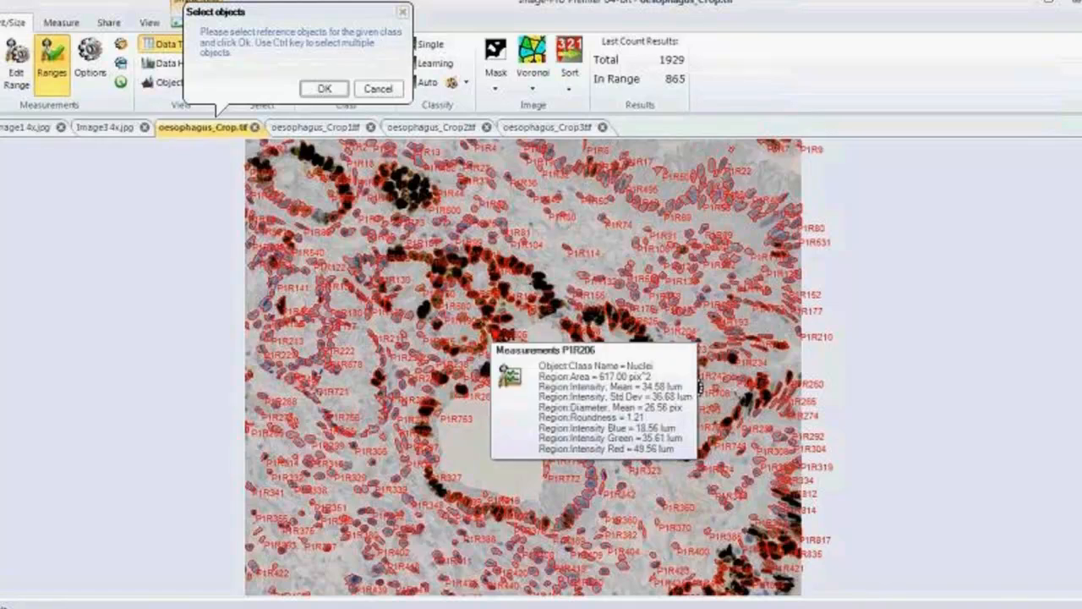
ctrl+click(566, 524)
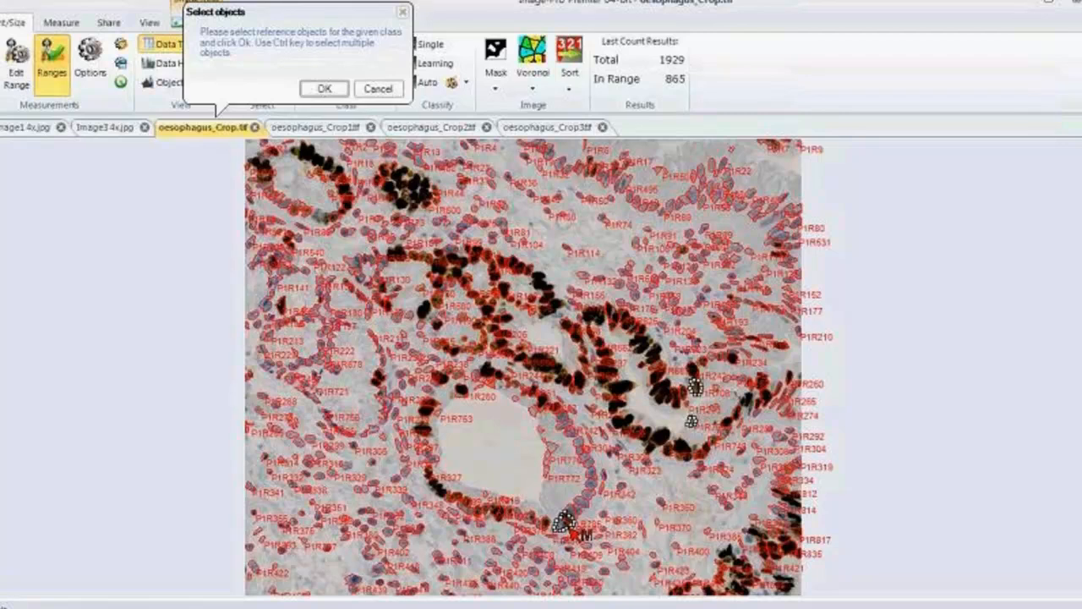
ctrl+click(546, 522)
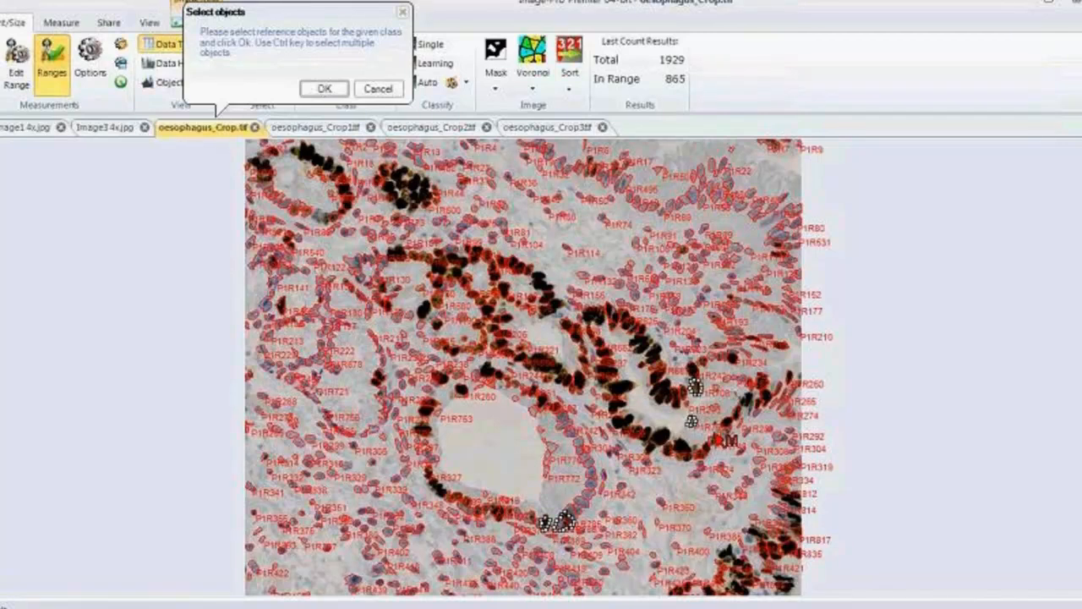
click(325, 89)
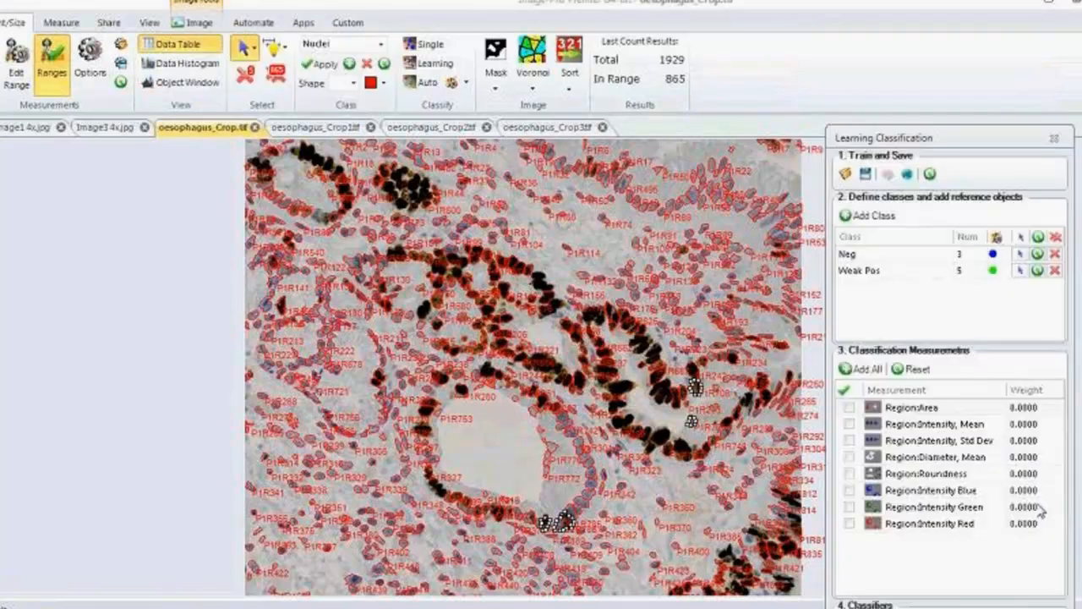
Add a third classification class named Pos
click(865, 215)
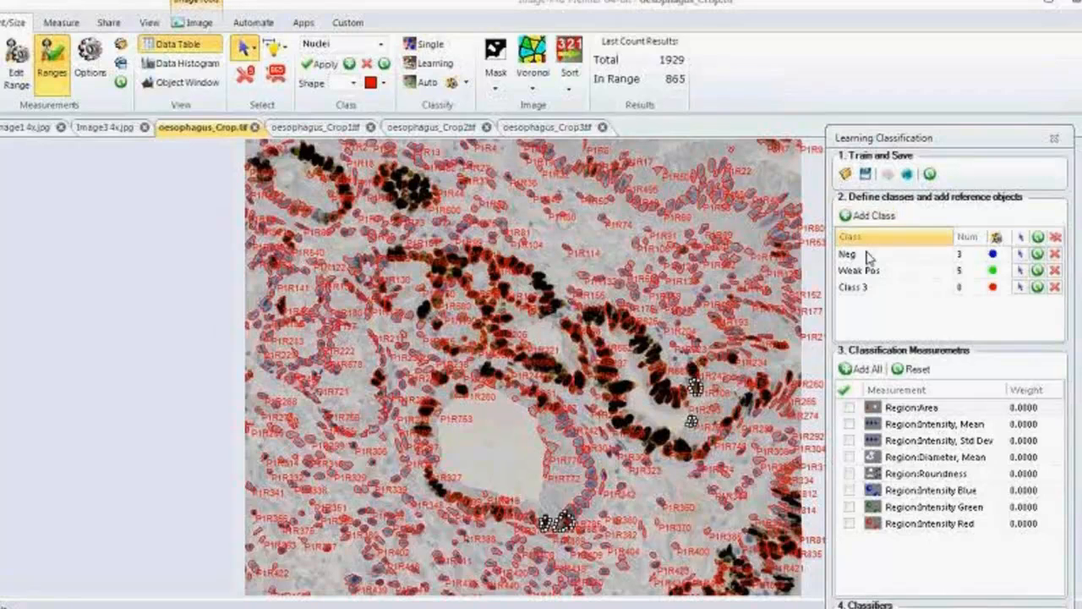
double_click(887, 286)
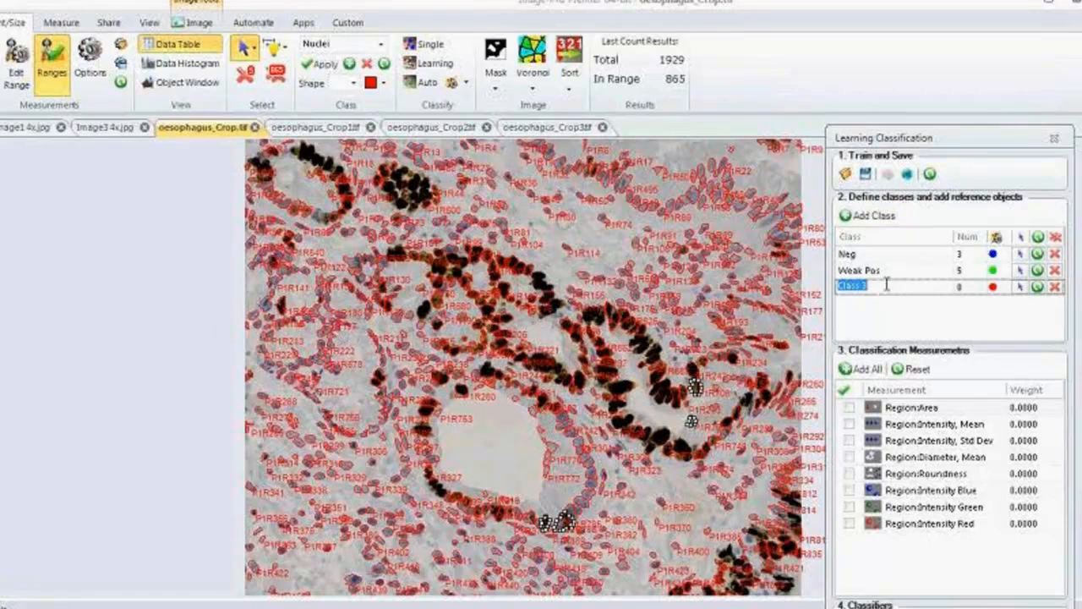
text(Pos)
Assign three darkly stained nuclei as reference objects for the Pos class and include all measurements in the classification
click(1019, 287)
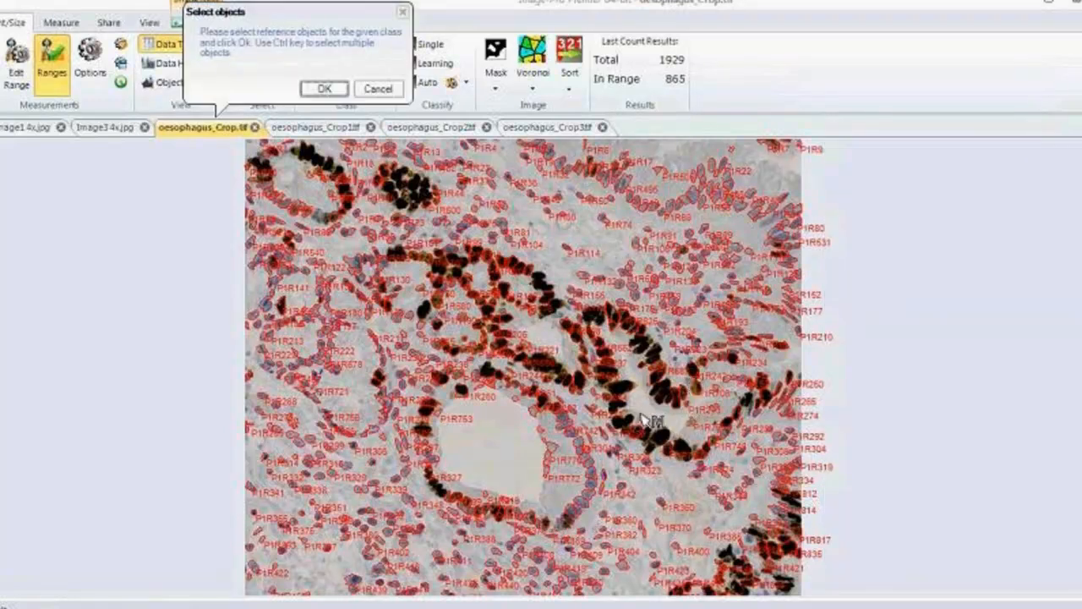
click(679, 397)
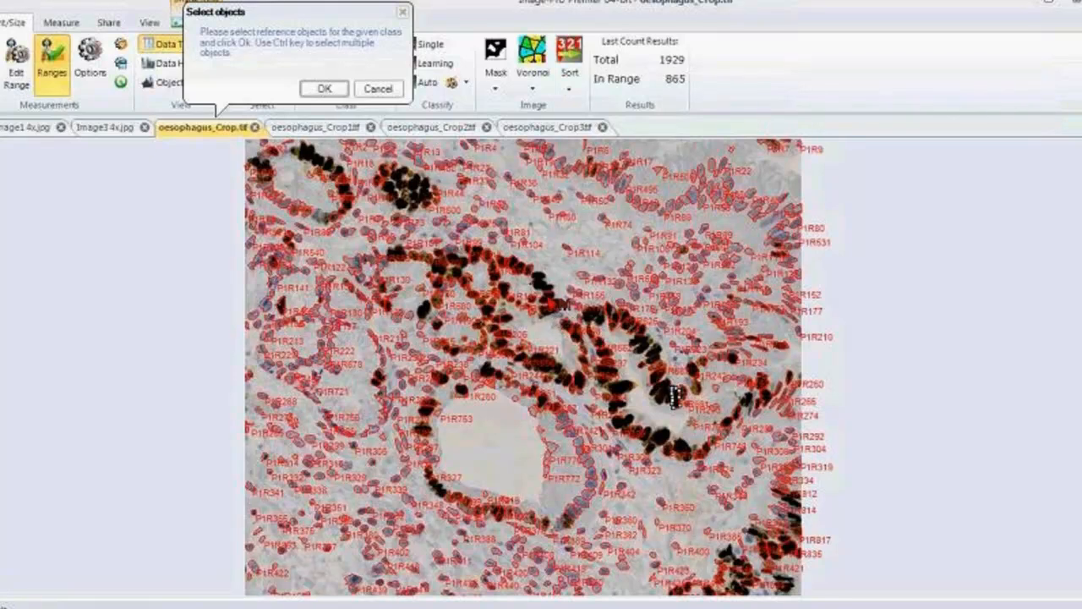
ctrl+click(548, 298)
ctrl+click(427, 414)
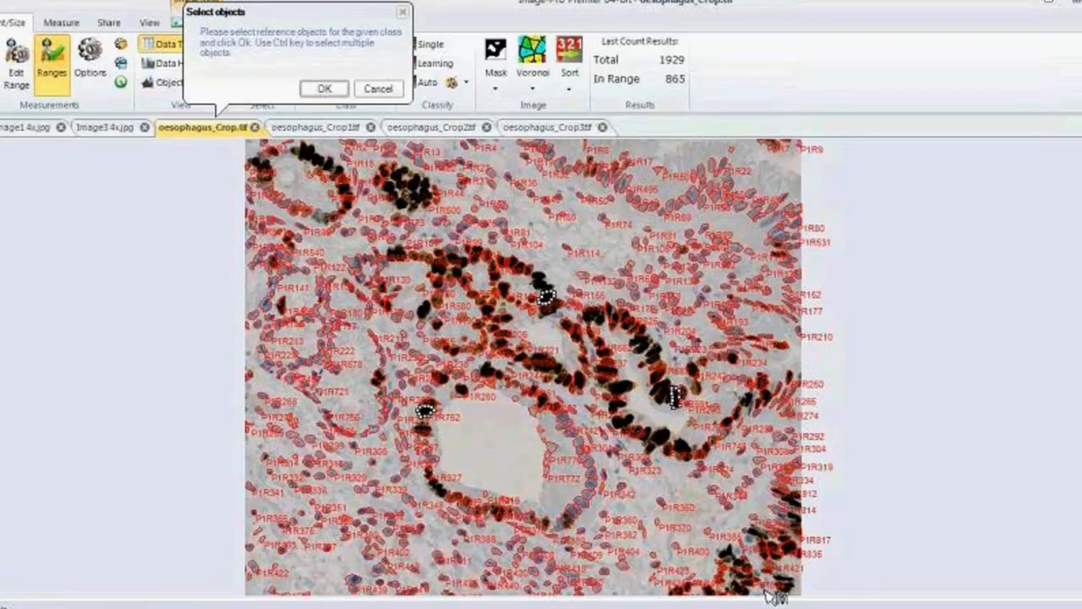
click(327, 89)
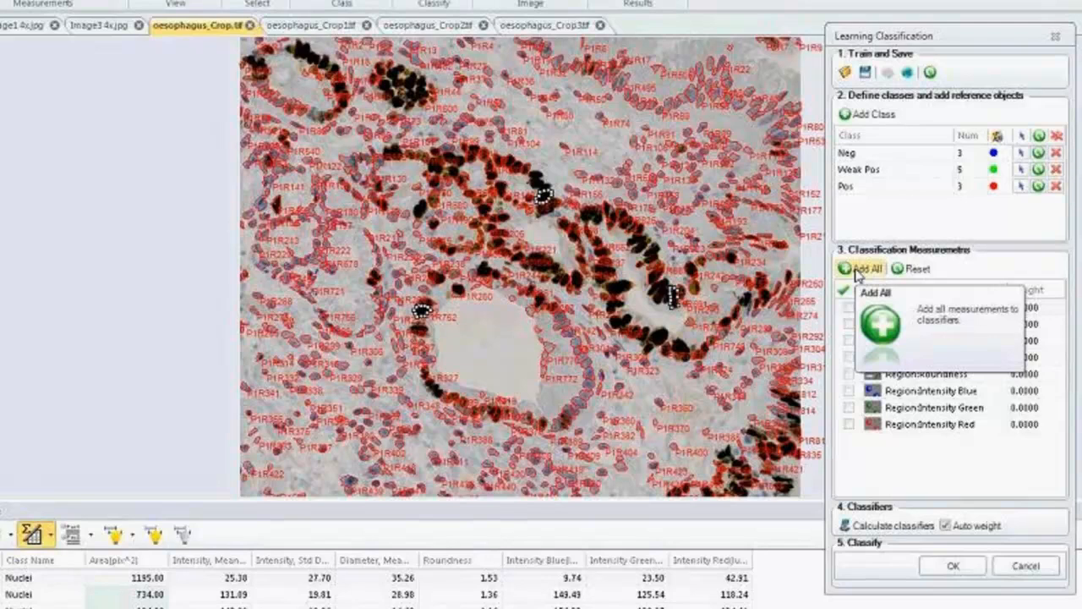
click(863, 269)
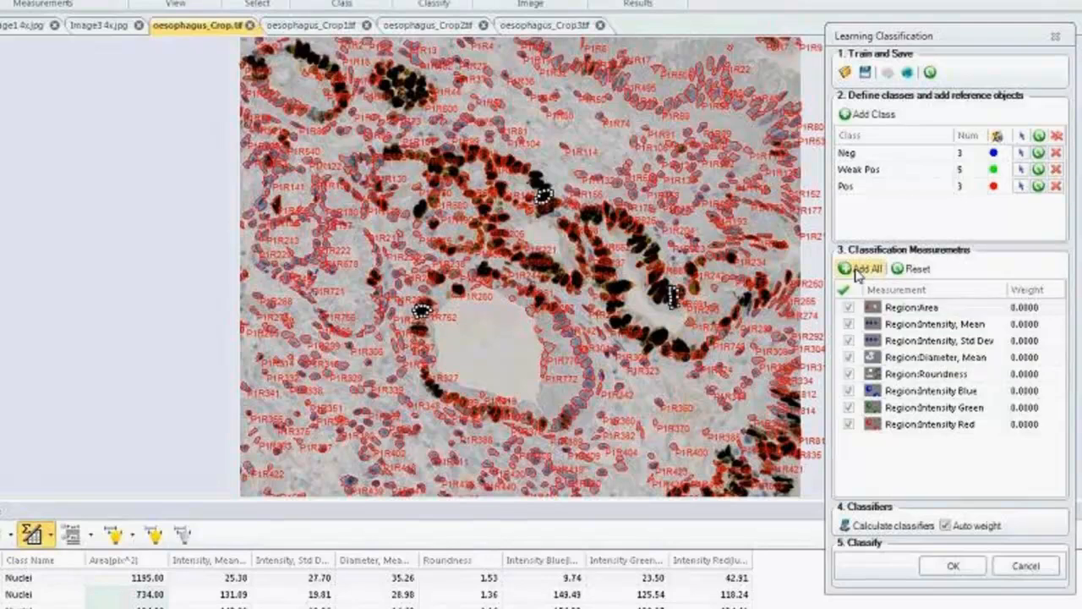
Calculate the classifiers with auto weight from the reference objects and classify the nuclei in oesophagus_Crop.tif
click(890, 526)
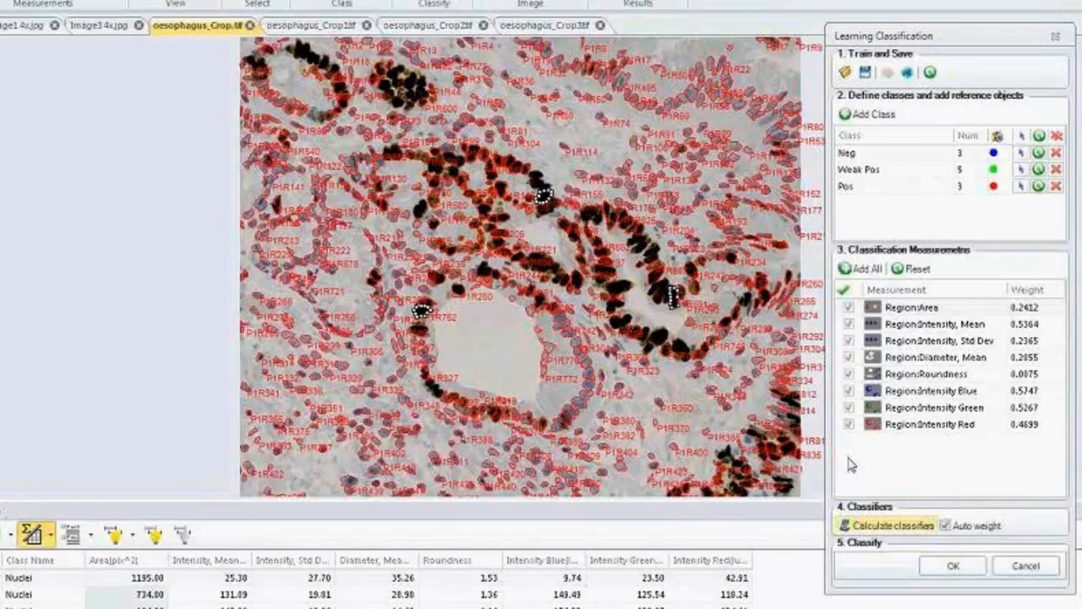
click(969, 568)
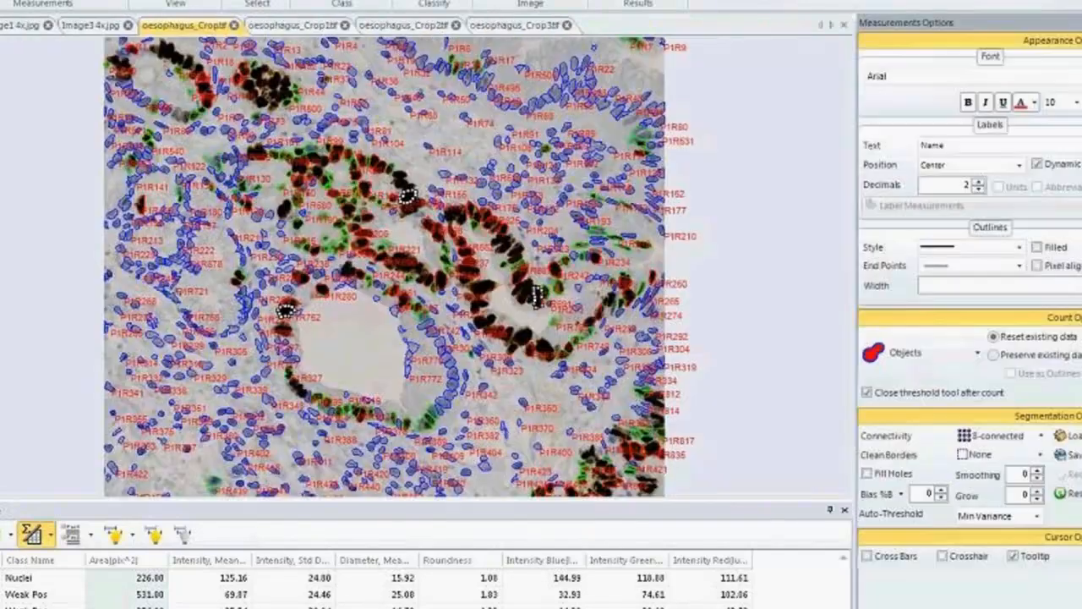
Fill the outlines of the classified nuclei to inspect their class colours, and restore the unfilled outlines
click(1037, 248)
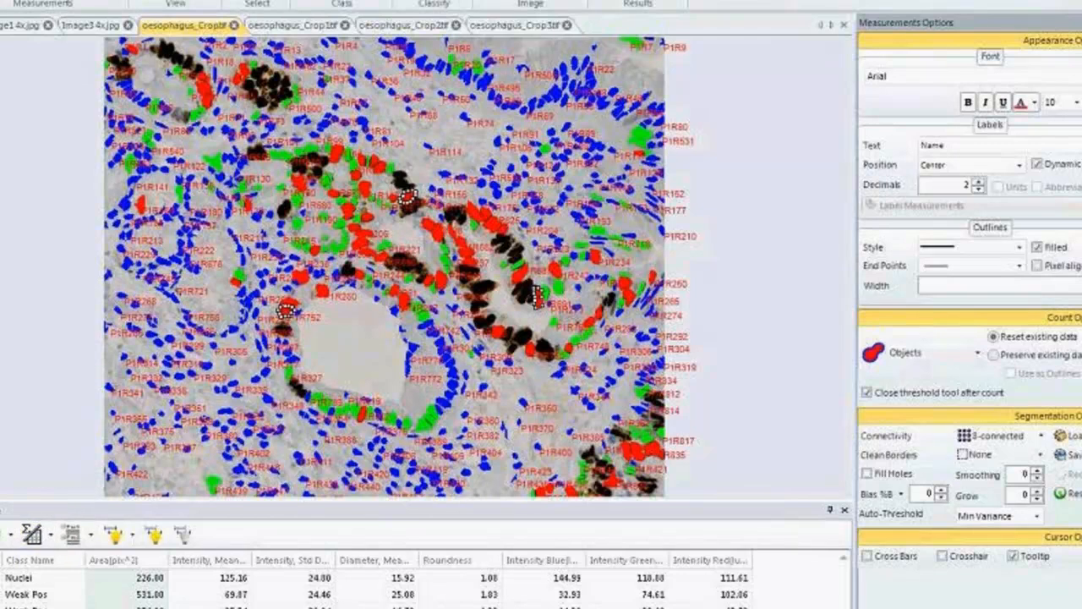
click(90, 534)
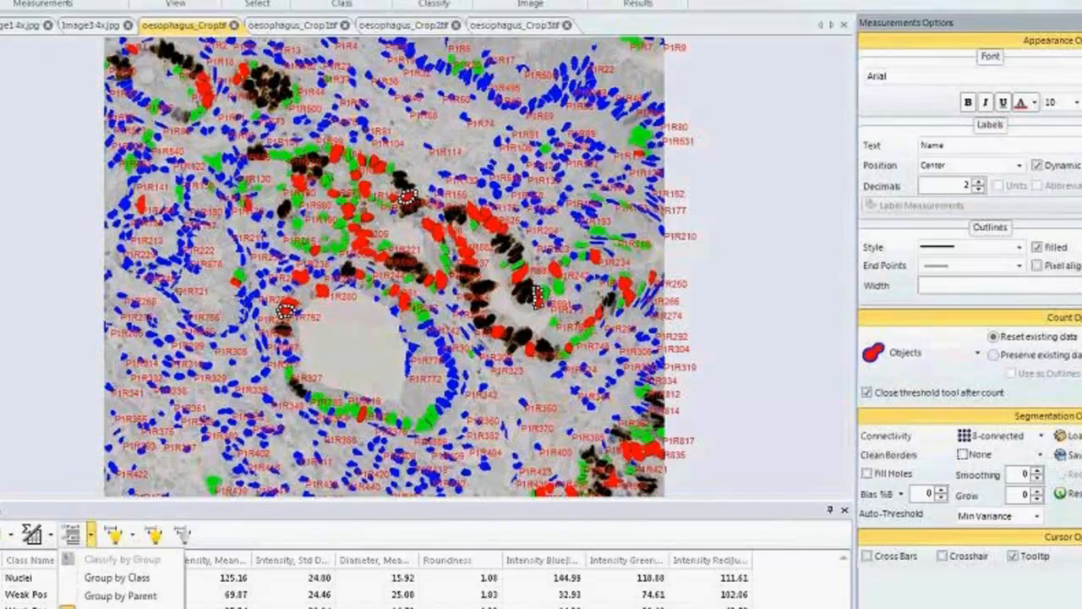
click(1039, 247)
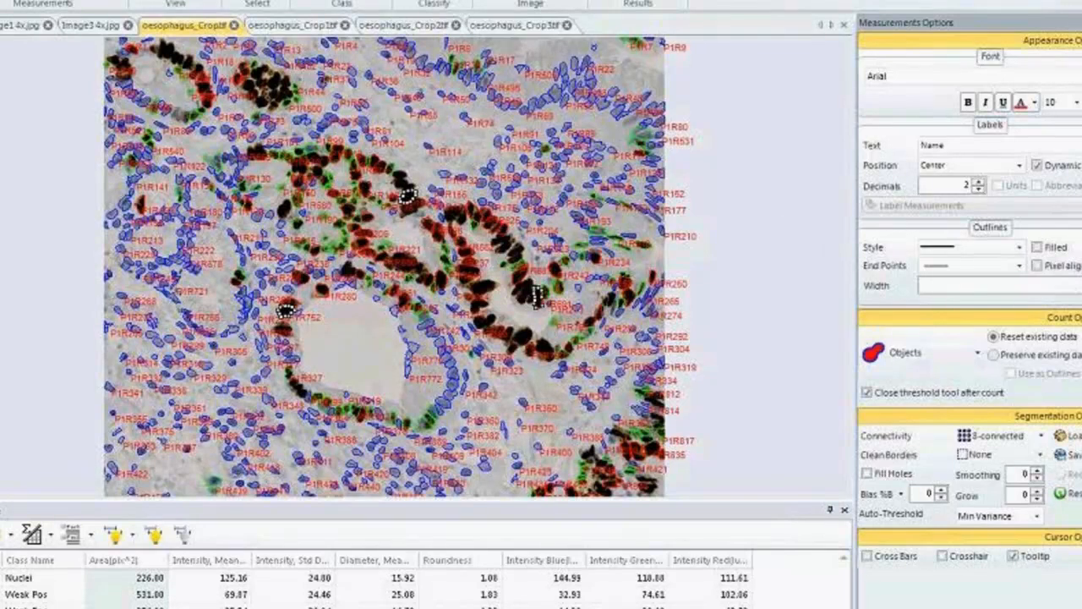
Set the trained Neg, Weak Pos and Pos learning classification as the global recipe and close its settings
click(457, 3)
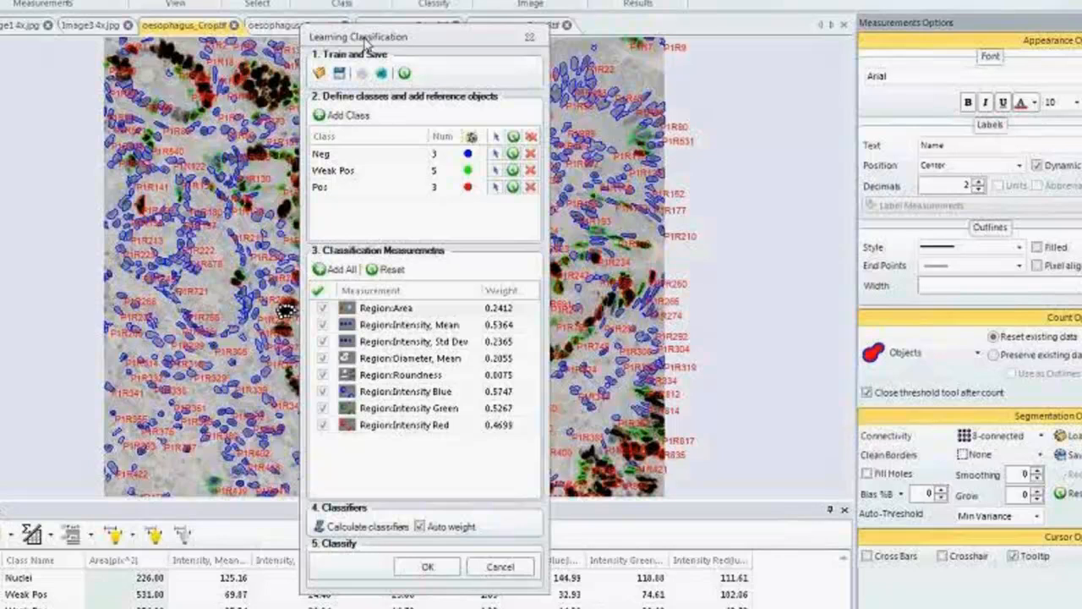
drag(369, 40, 836, 15)
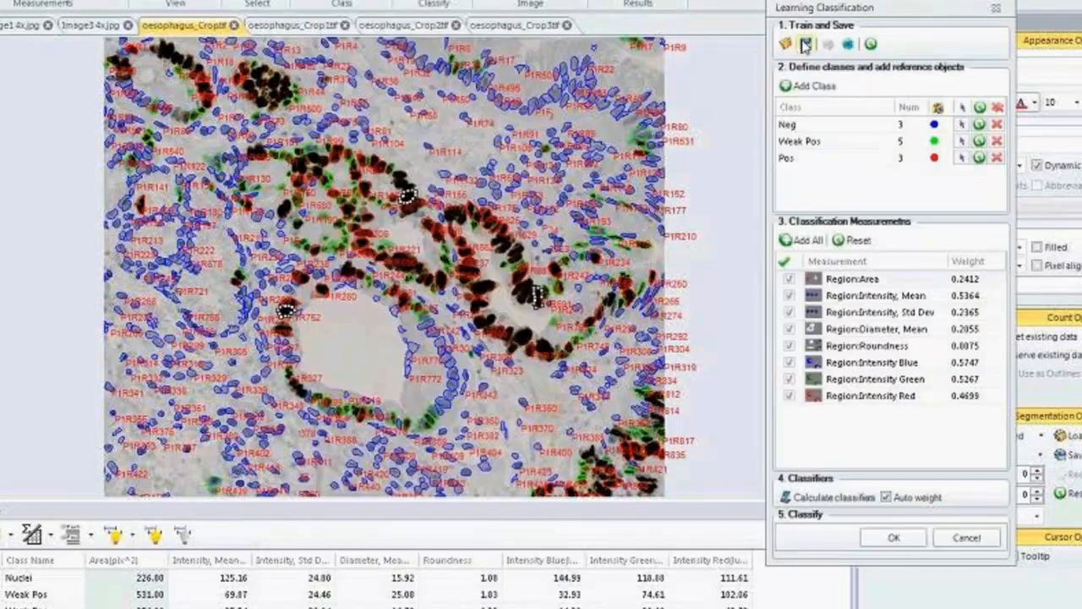
click(849, 45)
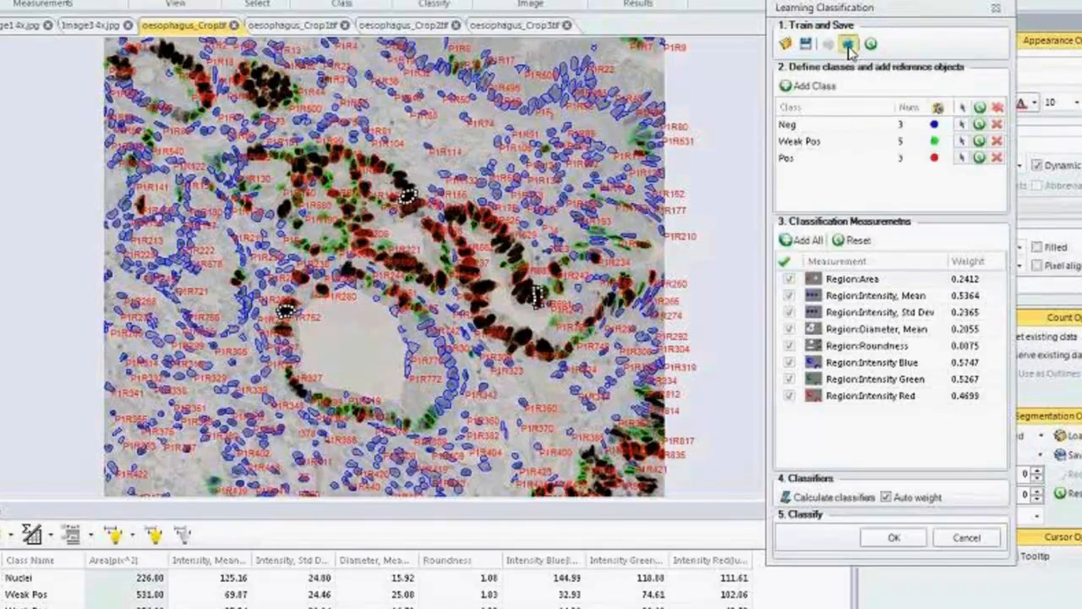
click(997, 10)
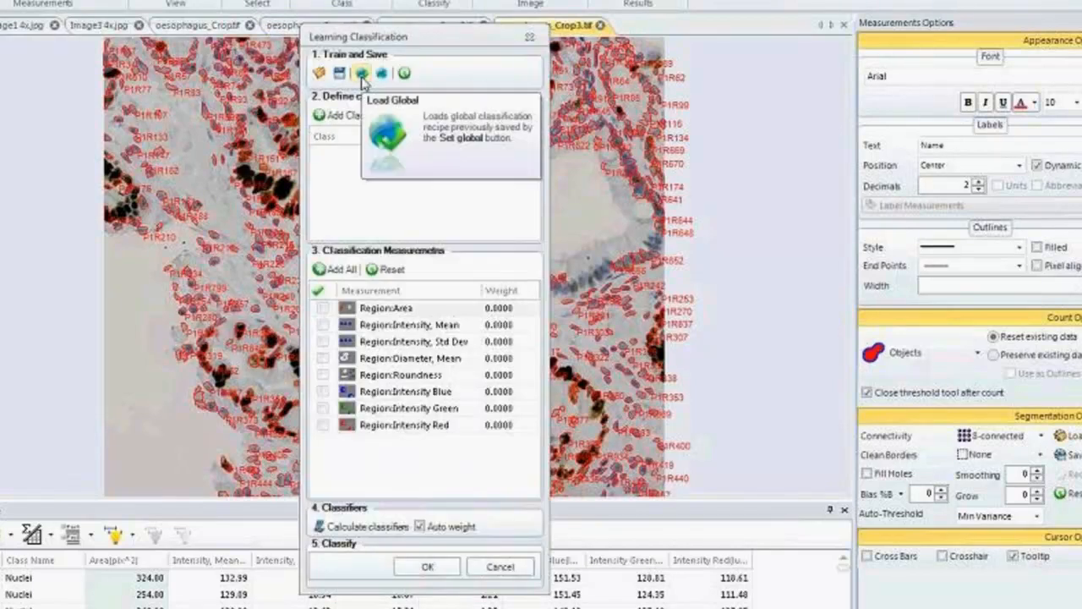
Load the global classification recipe for oesophagus_Crop3.tif and assign three lightly stained stromal nuclei as Neg reference objects
click(362, 76)
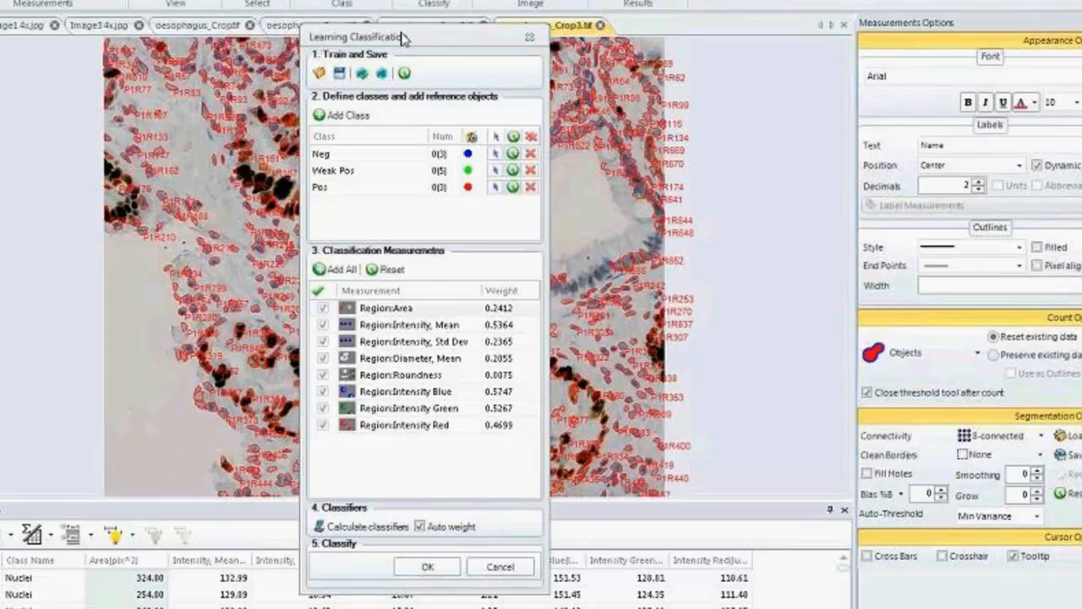
drag(378, 42, 757, 2)
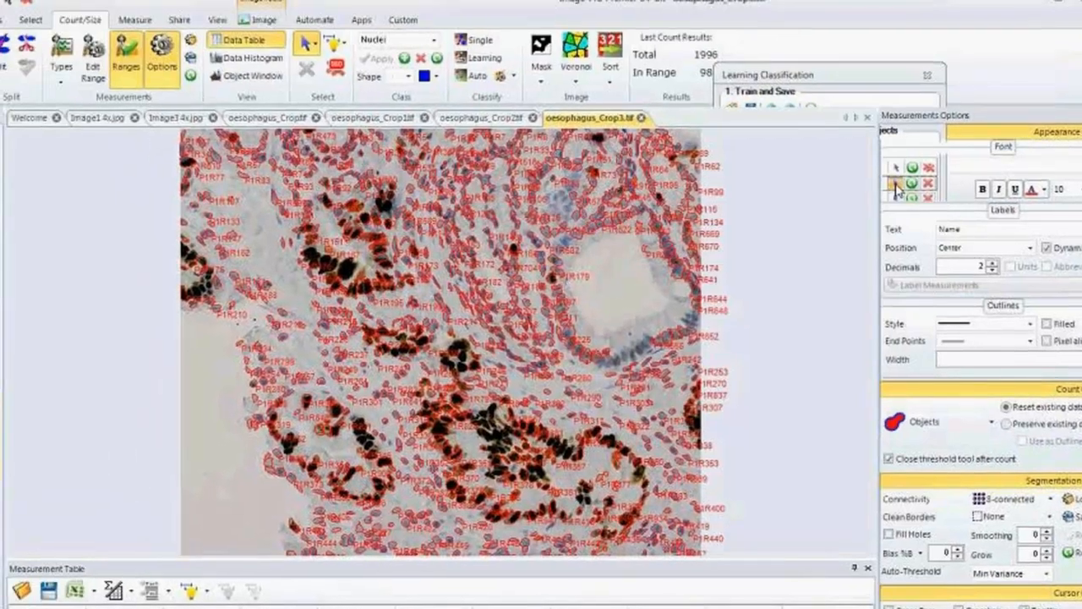
click(896, 188)
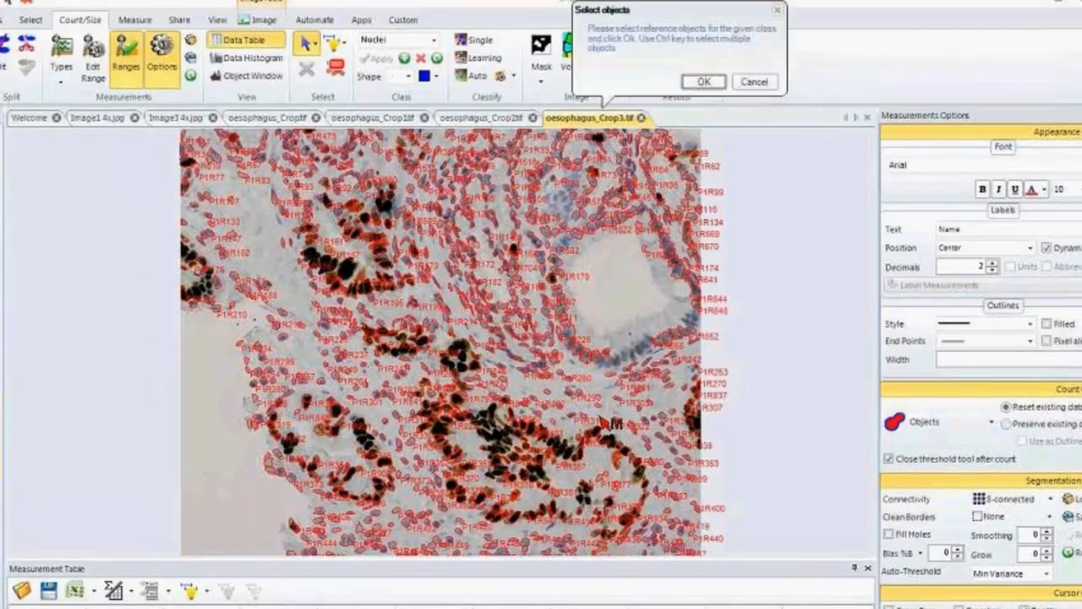
click(670, 444)
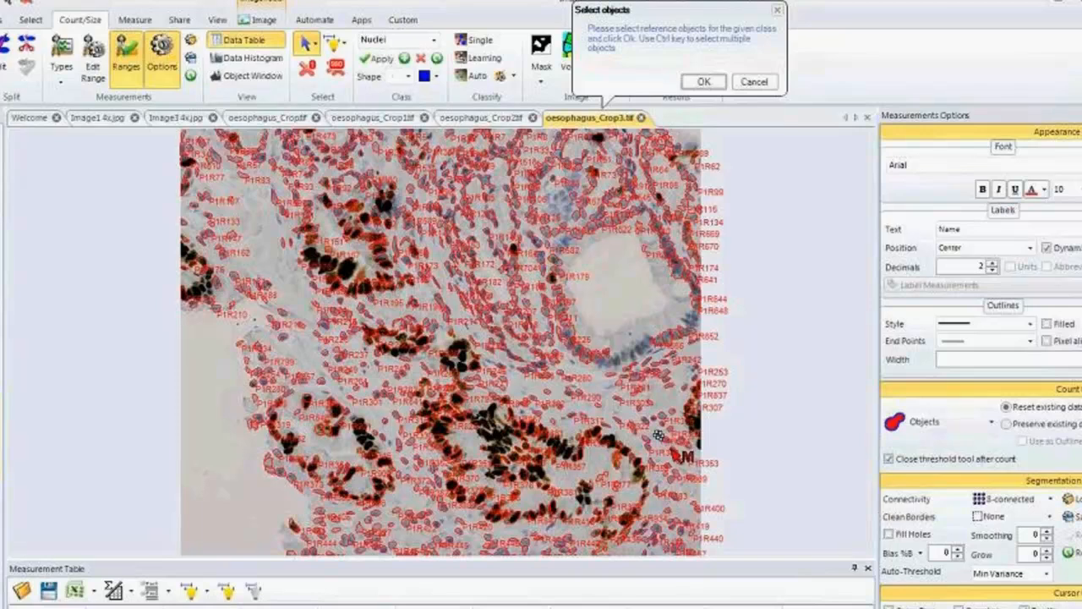
ctrl+click(667, 440)
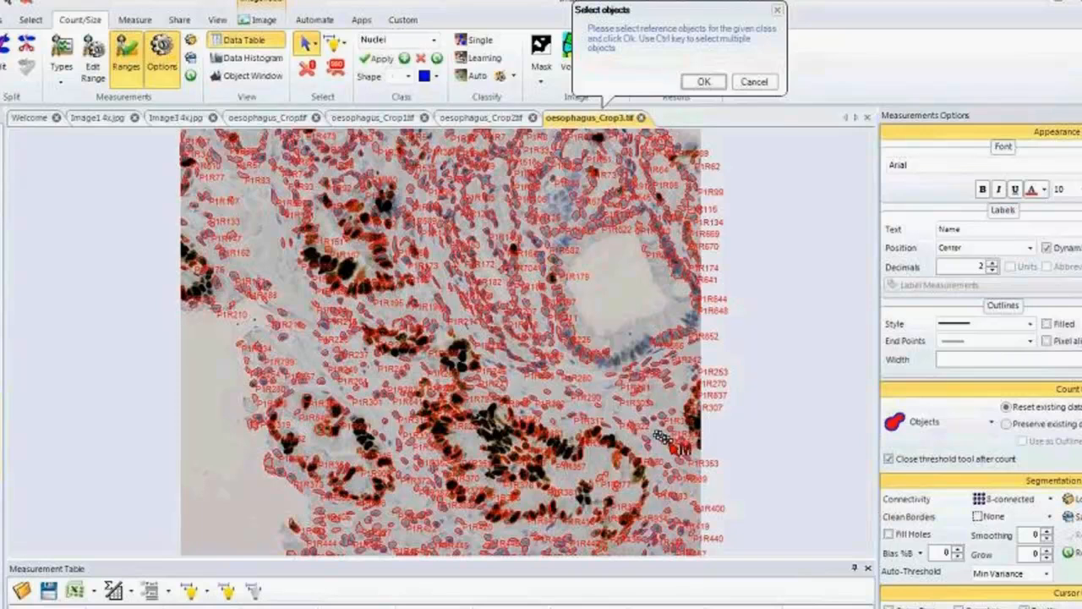
ctrl+click(680, 461)
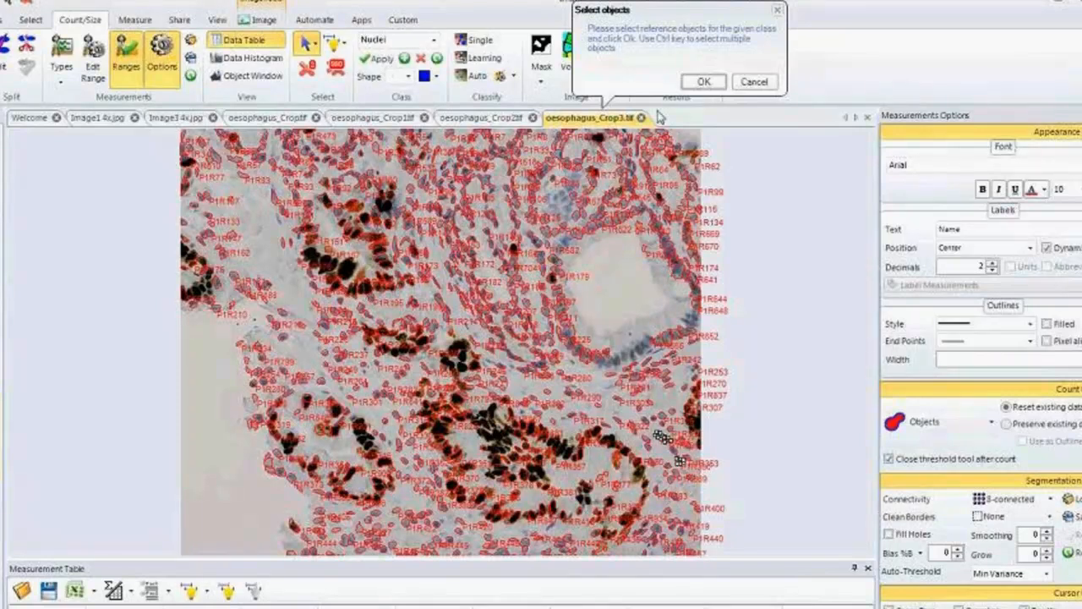
click(702, 83)
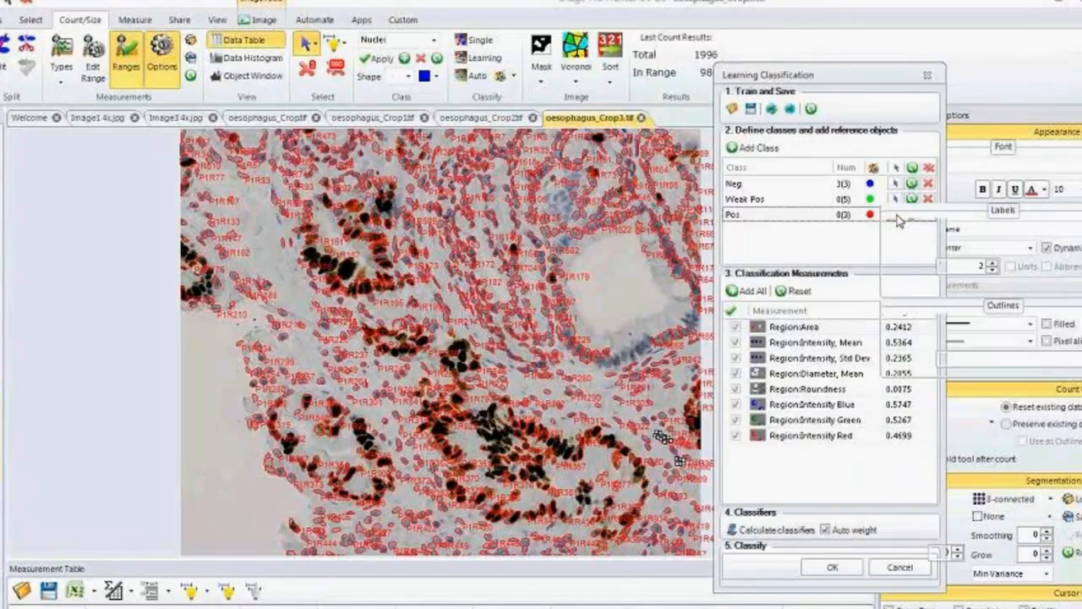
Assign two darkly stained gland nuclei in oesophagus_Crop3.tif as reference objects for the Pos class
click(896, 215)
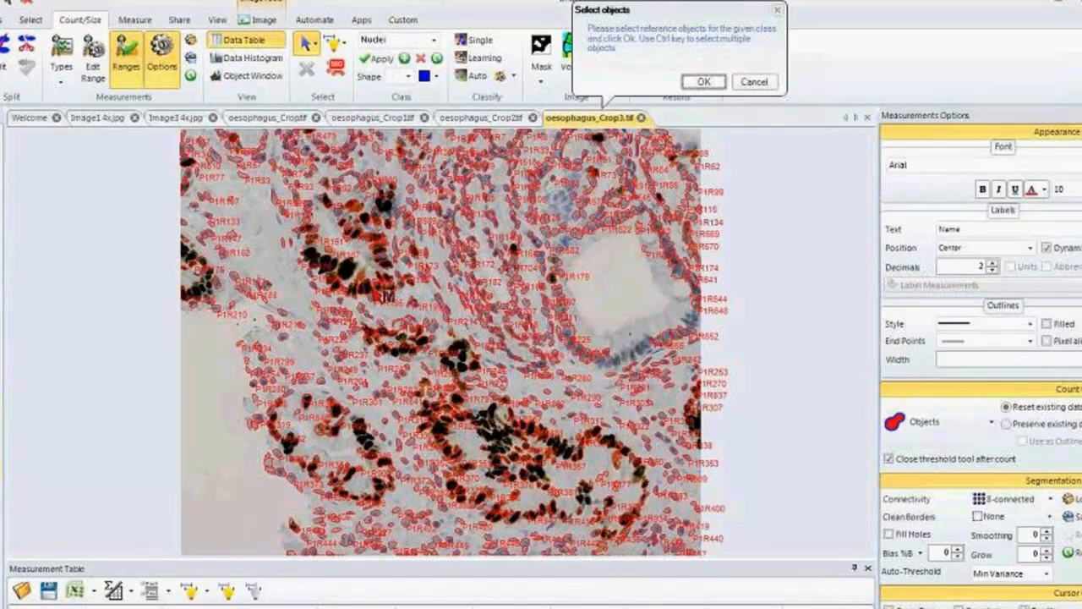
click(364, 287)
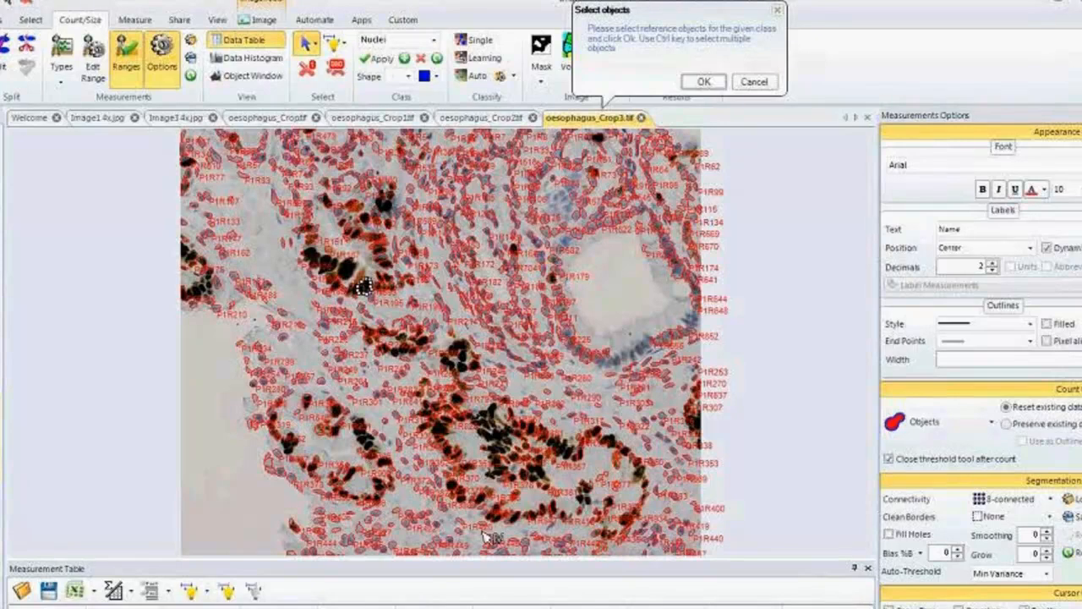
ctrl+click(555, 508)
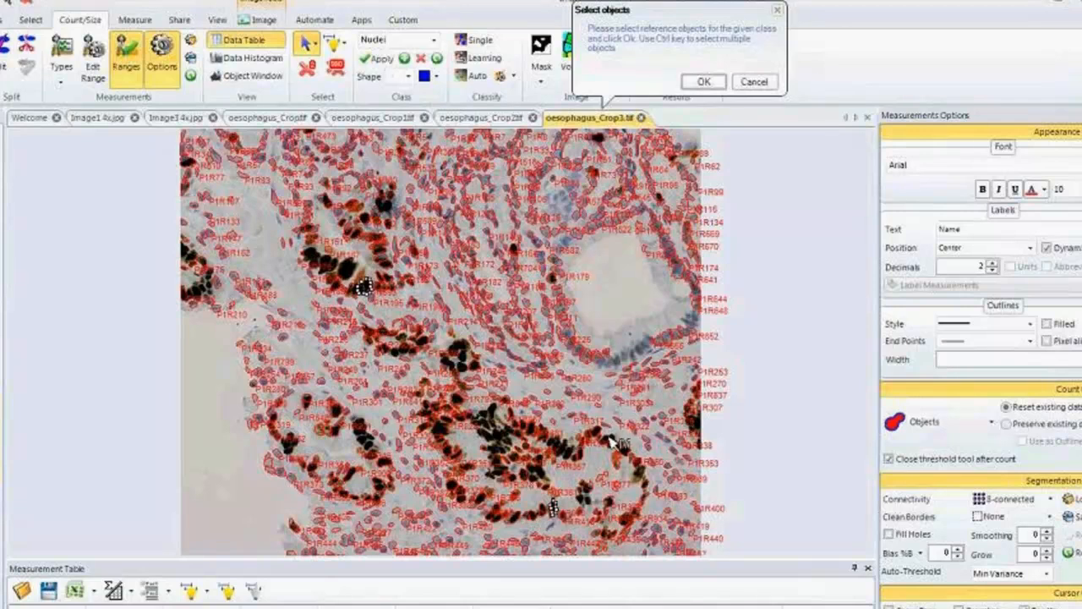
click(709, 83)
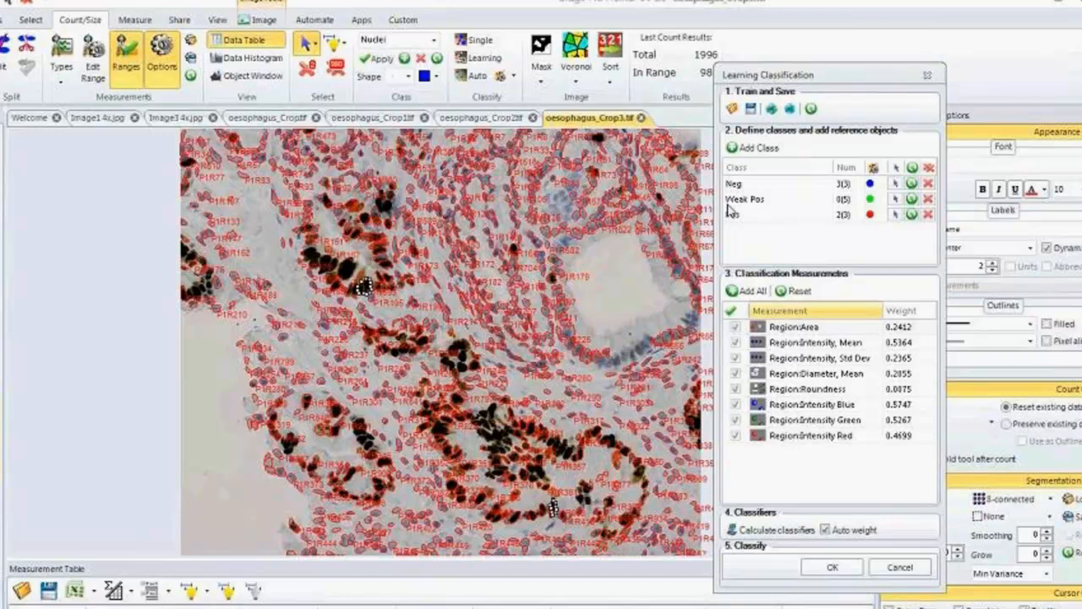
Recalculate the classifiers, classify the nuclei in oesophagus_Crop3.tif, and fill their outlines
click(761, 533)
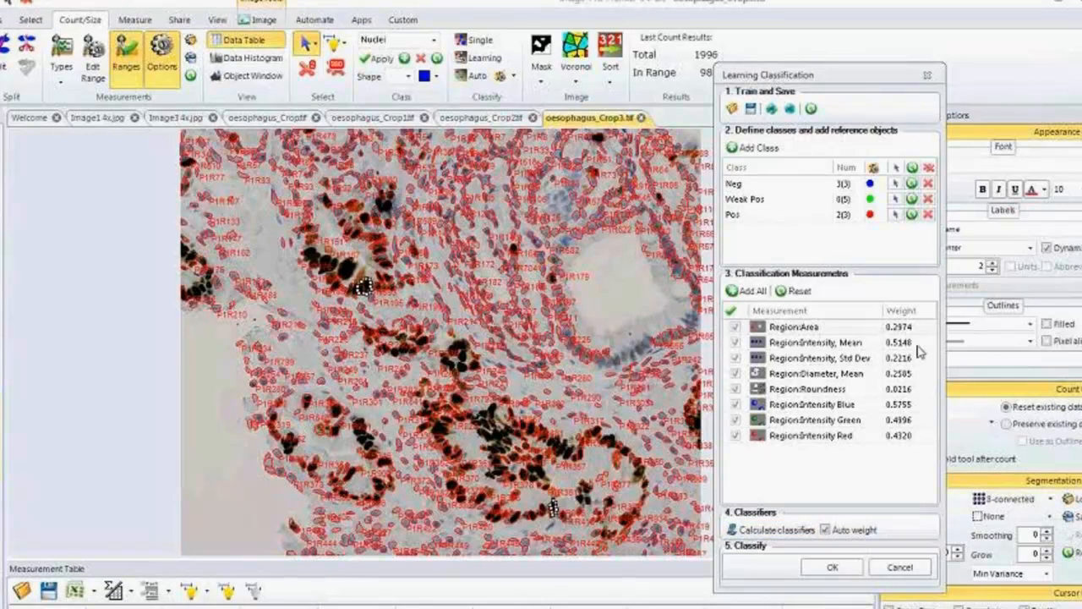
click(832, 567)
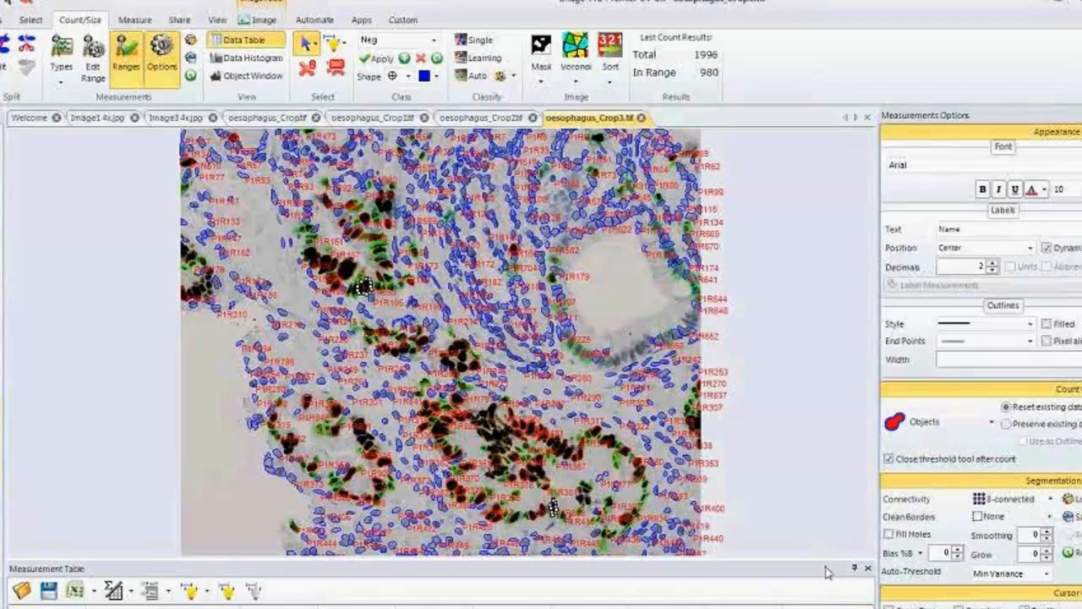
click(1048, 325)
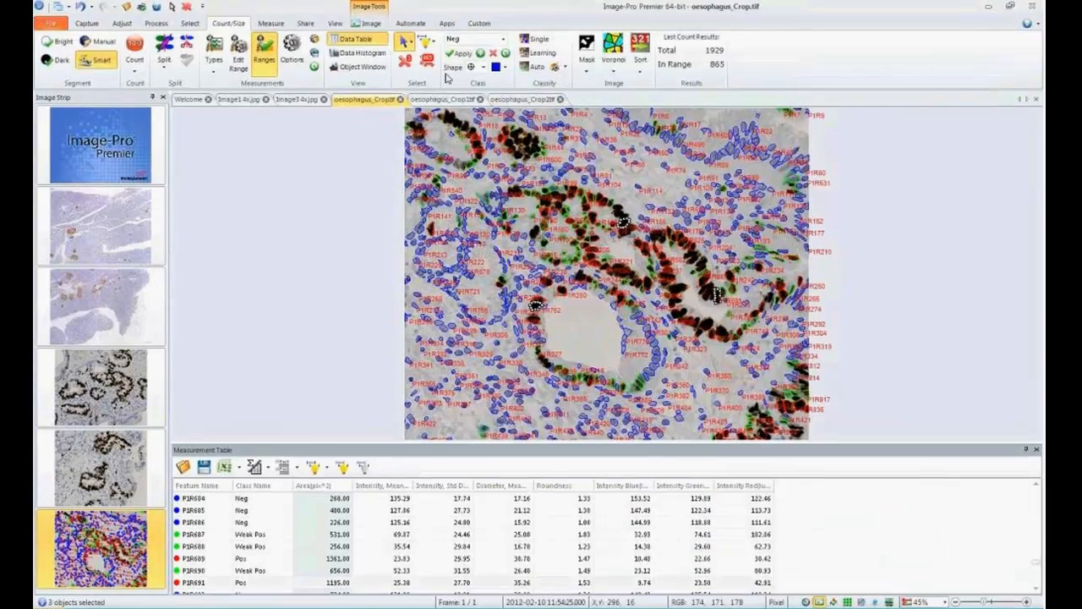
Delete all counted objects from oesophagus_Crop.tif and open the Colocalization demo image 15' HGF LAMP488 4 with the measurement table hidden
click(427, 59)
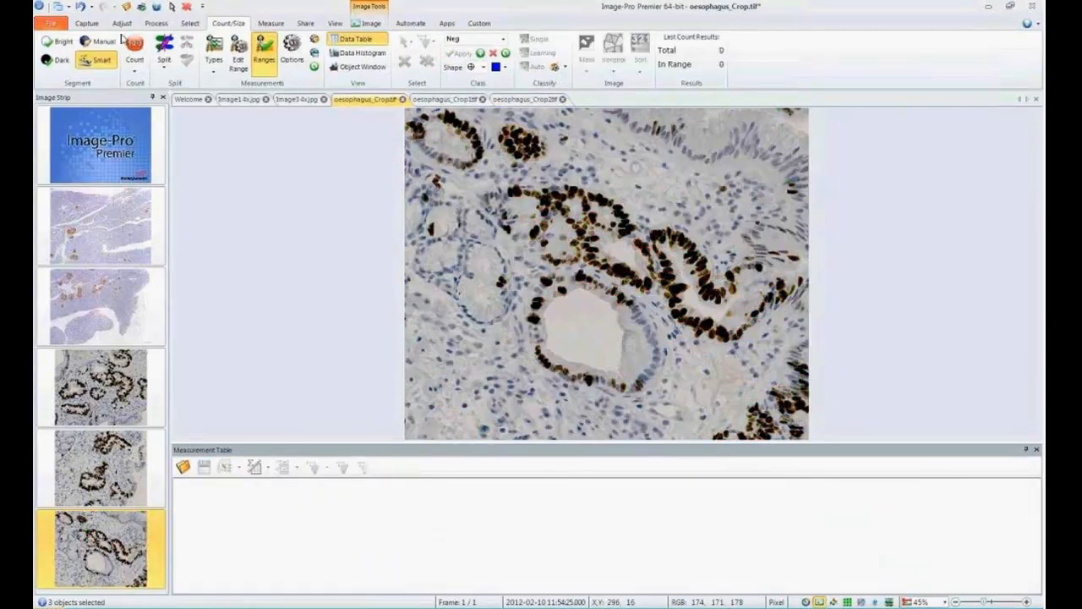
click(51, 23)
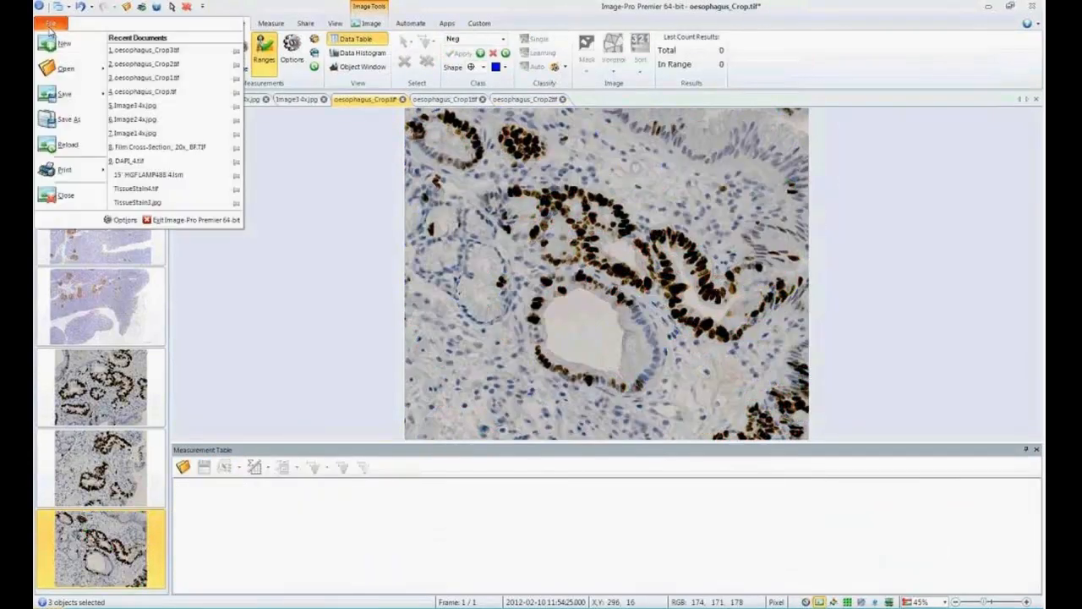
mouse_move(82, 72)
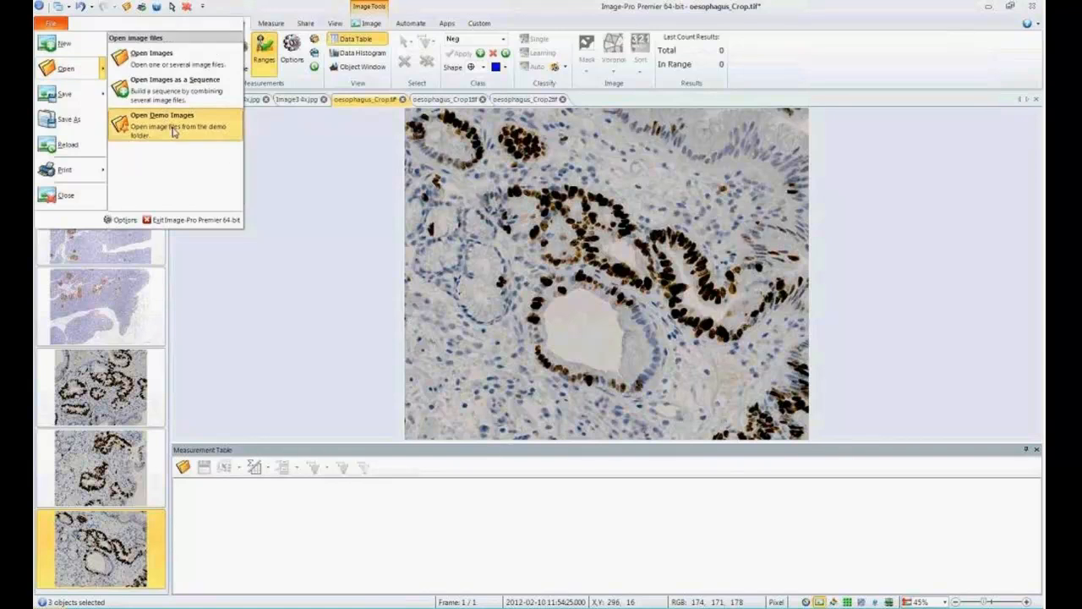
click(171, 126)
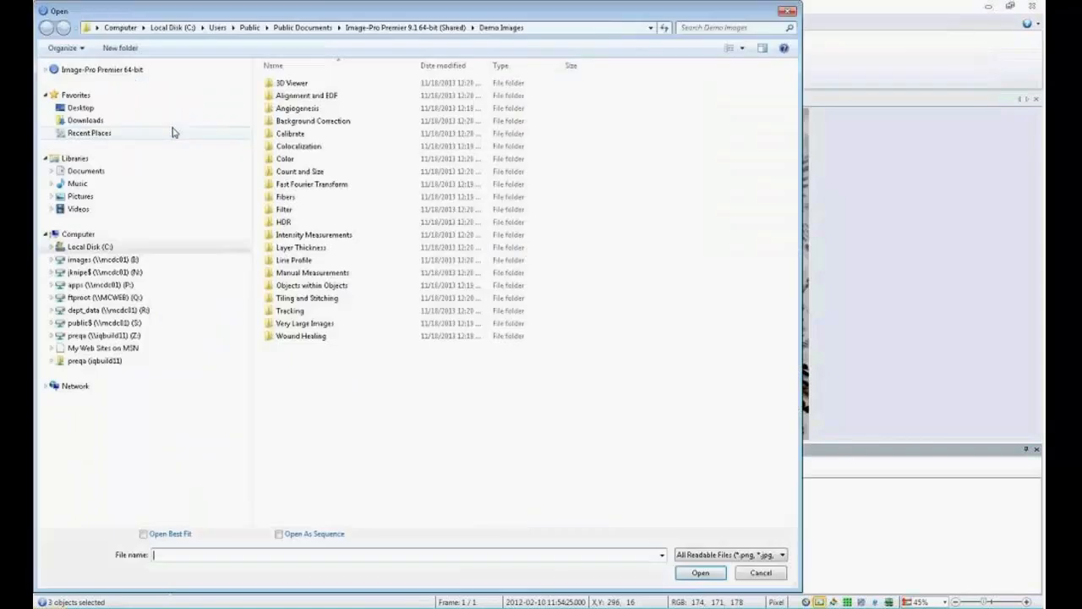
double_click(297, 146)
click(292, 84)
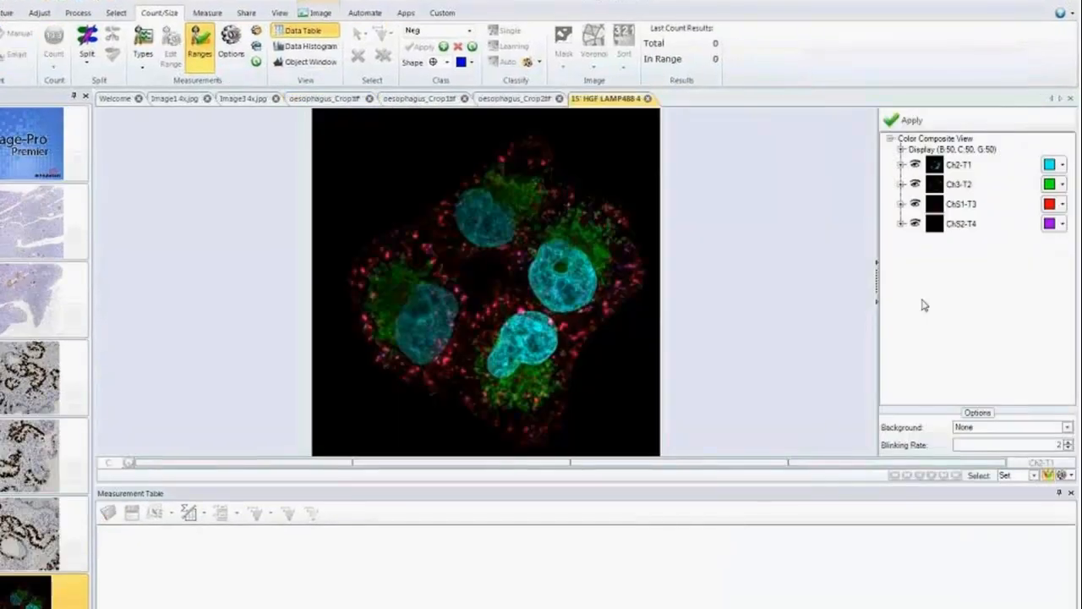
click(1071, 493)
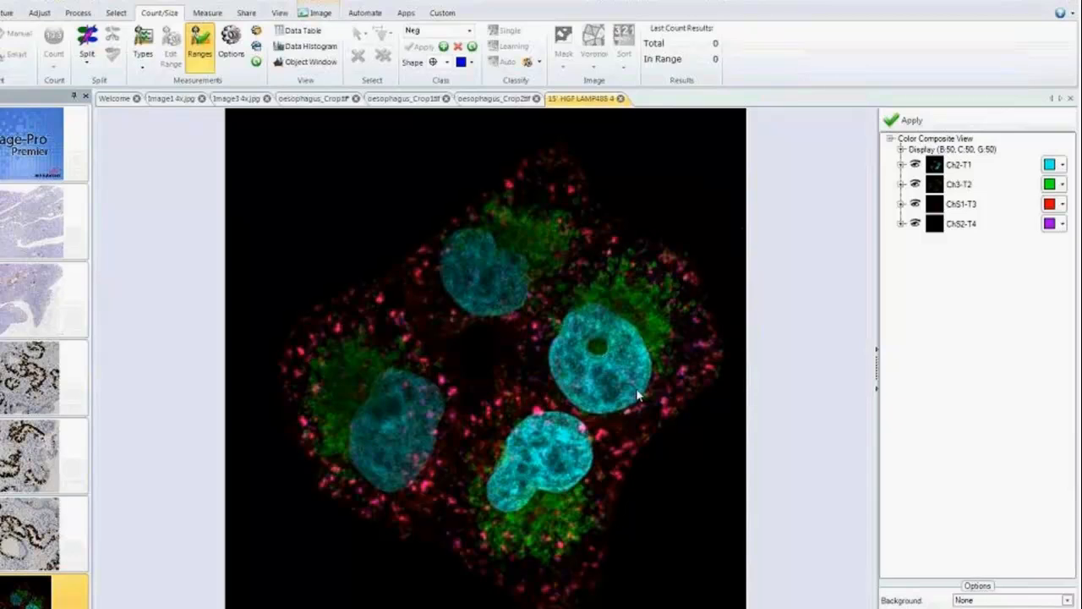
Configure the colocalization with ChS1-T3 as first image, ChS2-T4 as second image and Ch2-T1 as parent image
click(208, 13)
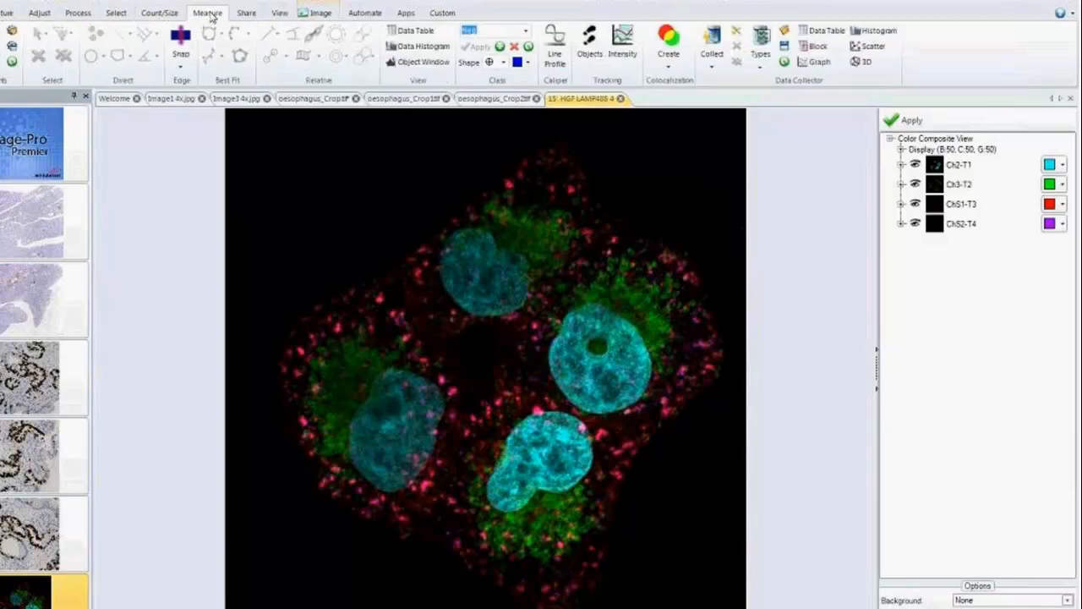
click(671, 71)
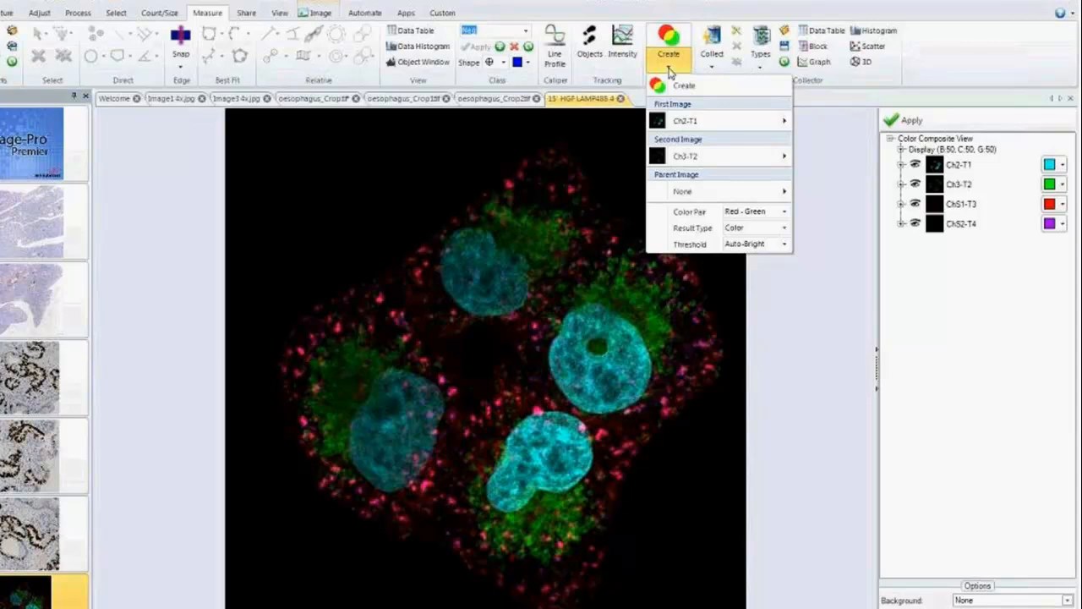
mouse_move(783, 123)
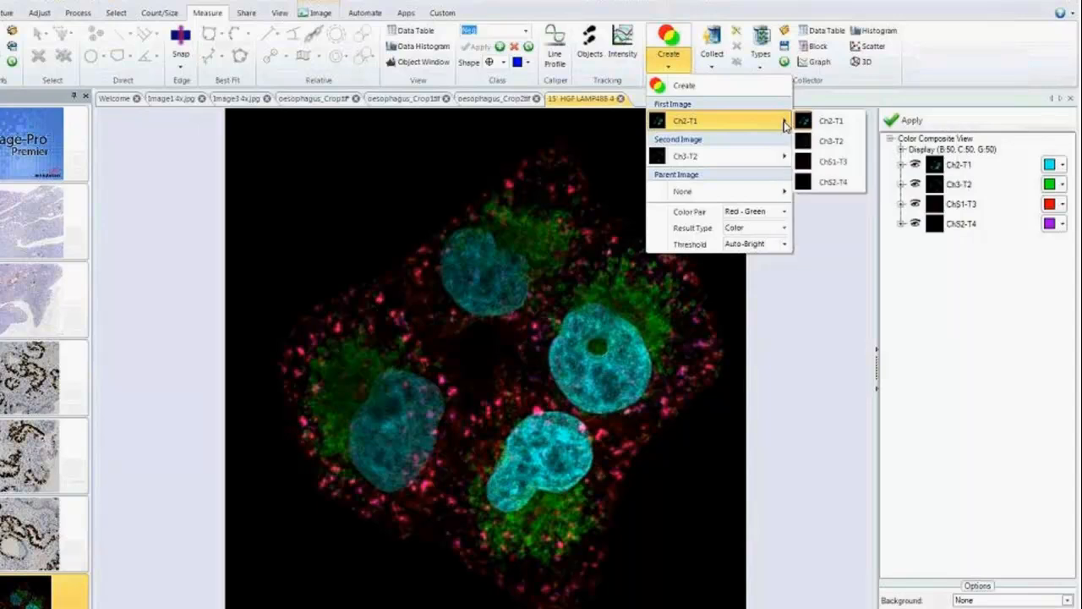
click(833, 161)
mouse_move(785, 159)
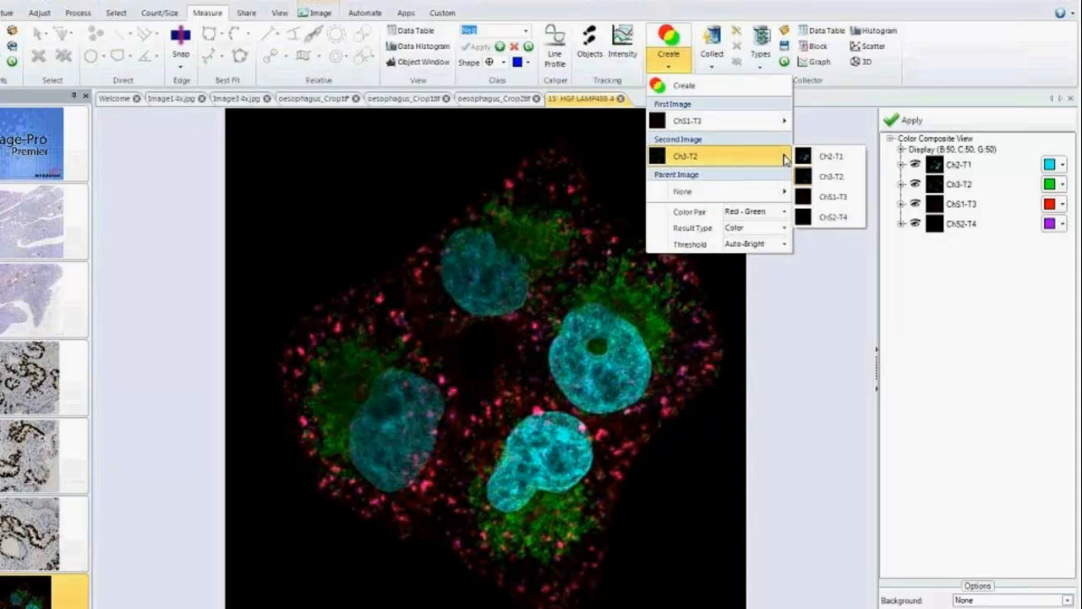
click(829, 217)
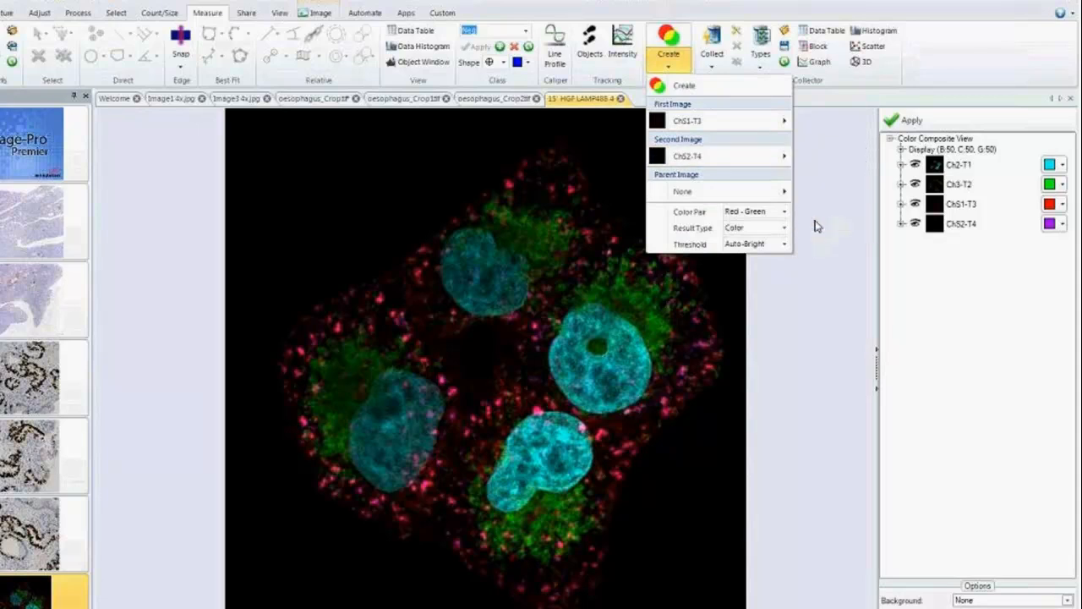
mouse_move(784, 193)
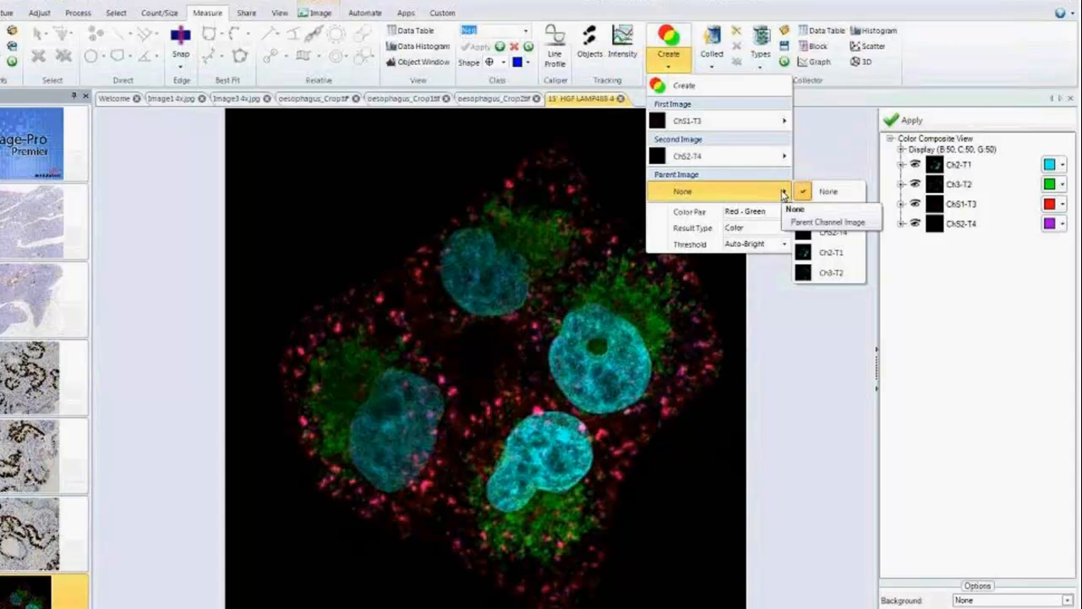
click(819, 254)
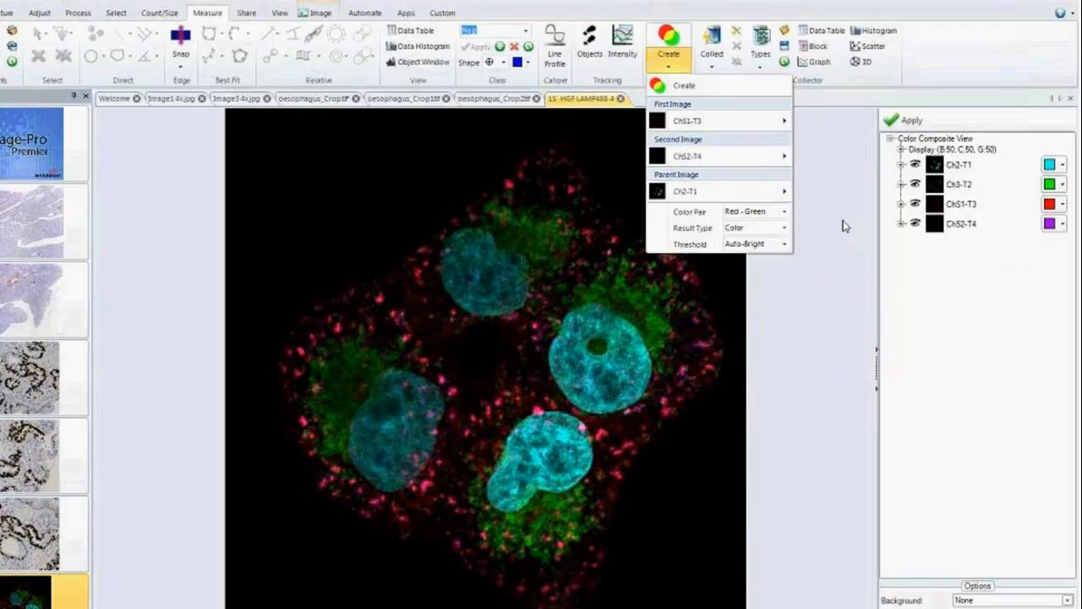
Create the colocalization image with the Red - Green color pair, Color result type and Auto-Bright threshold
click(784, 212)
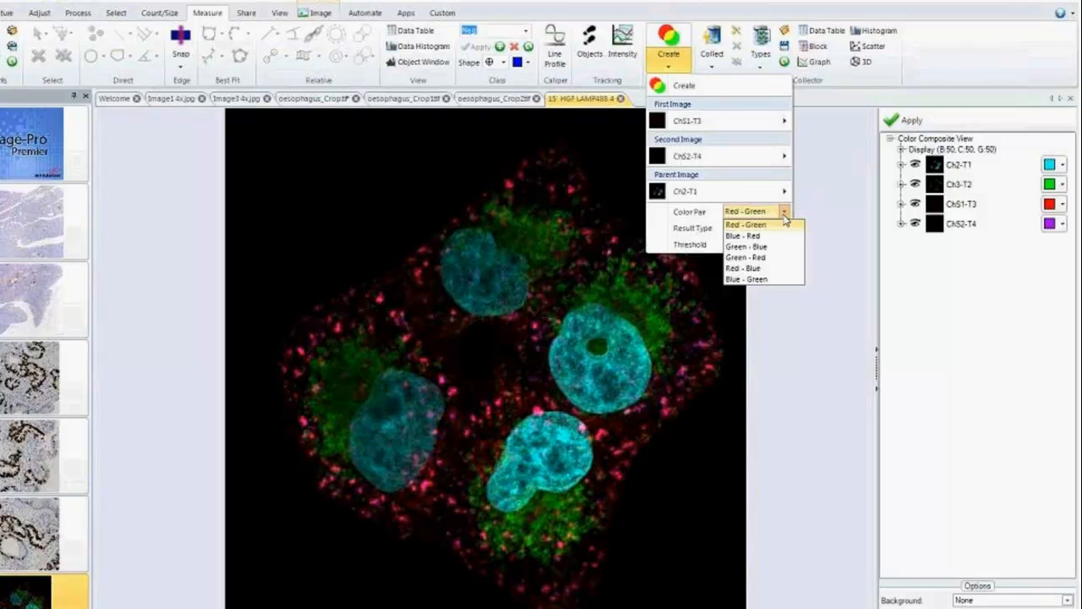
click(692, 241)
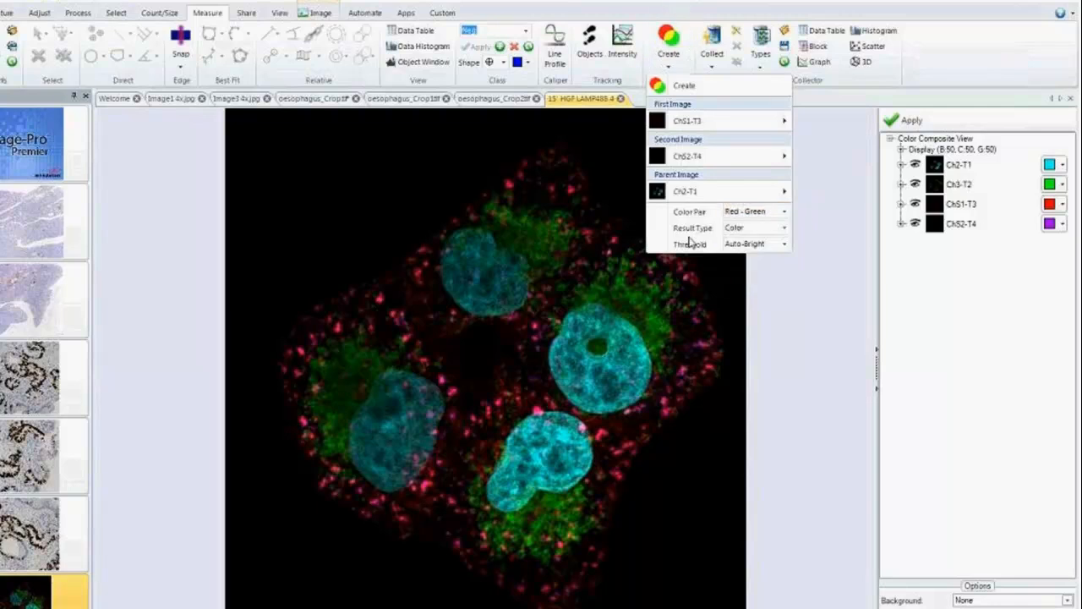
click(673, 74)
click(784, 228)
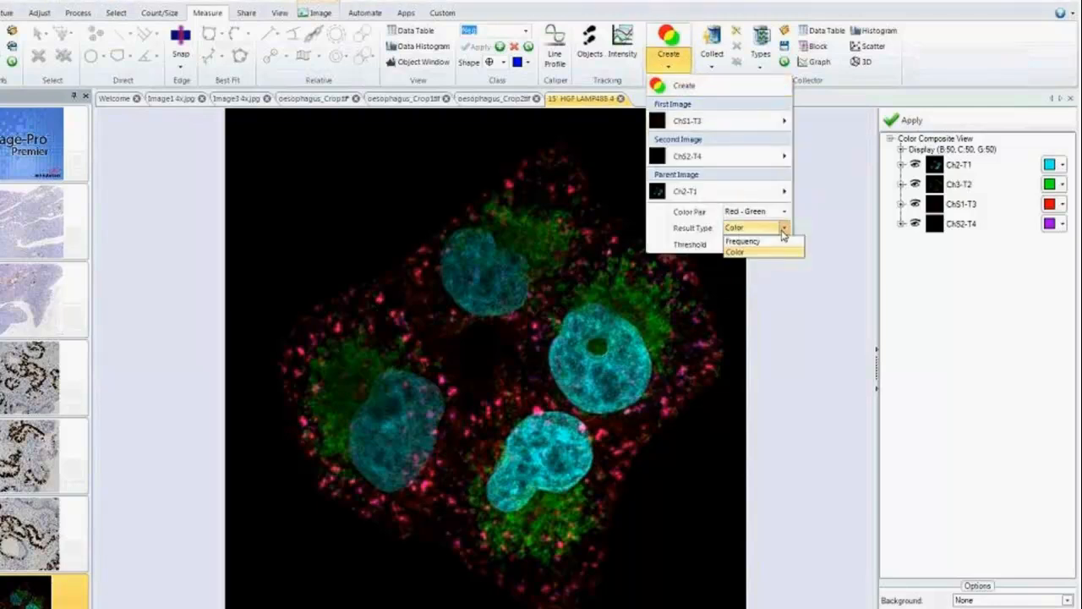
click(784, 236)
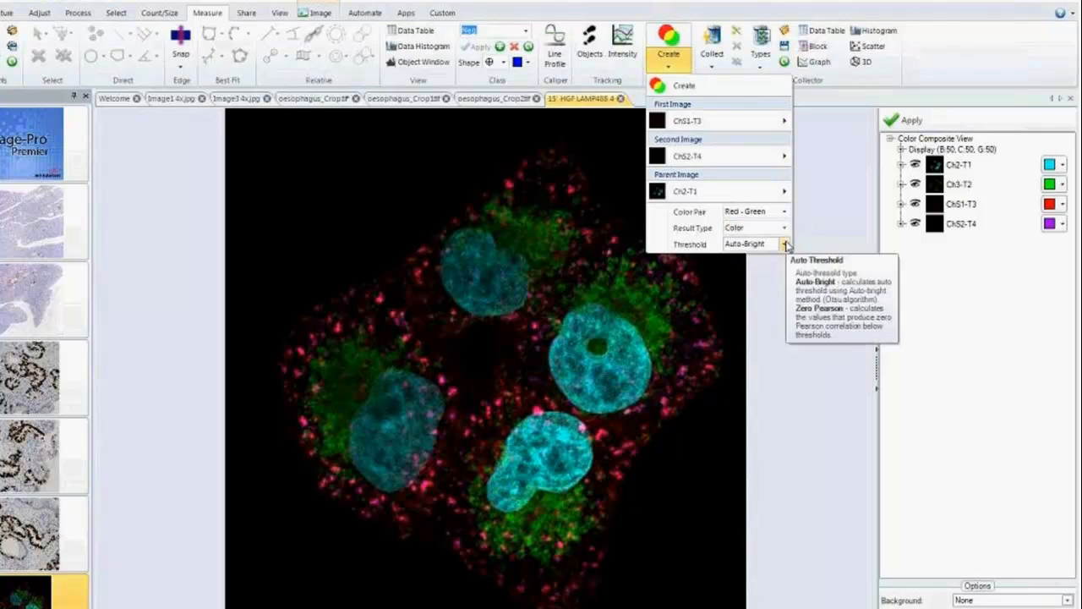
click(786, 244)
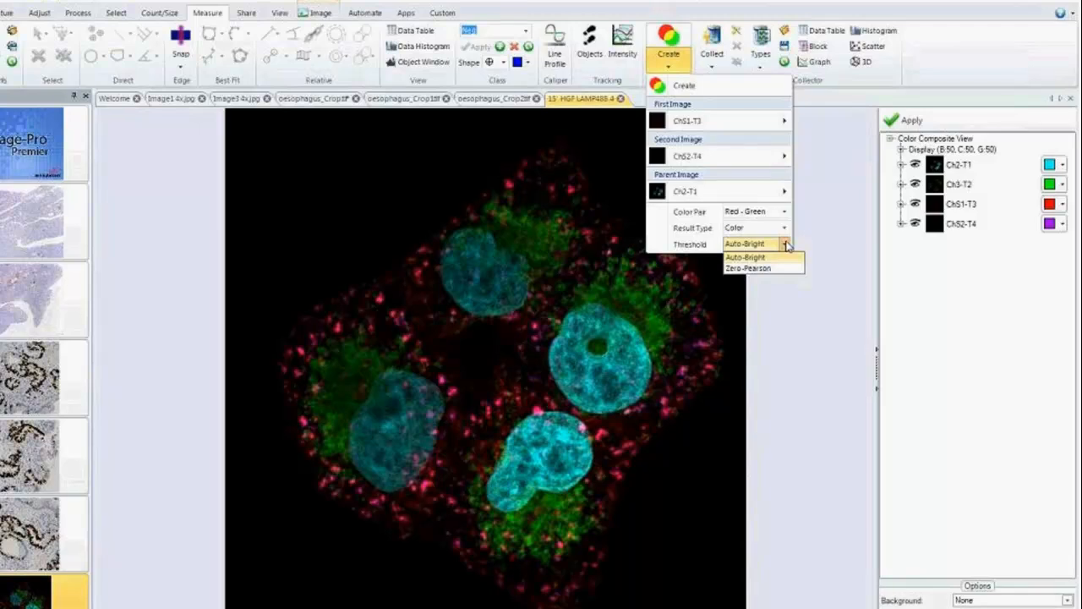
click(682, 85)
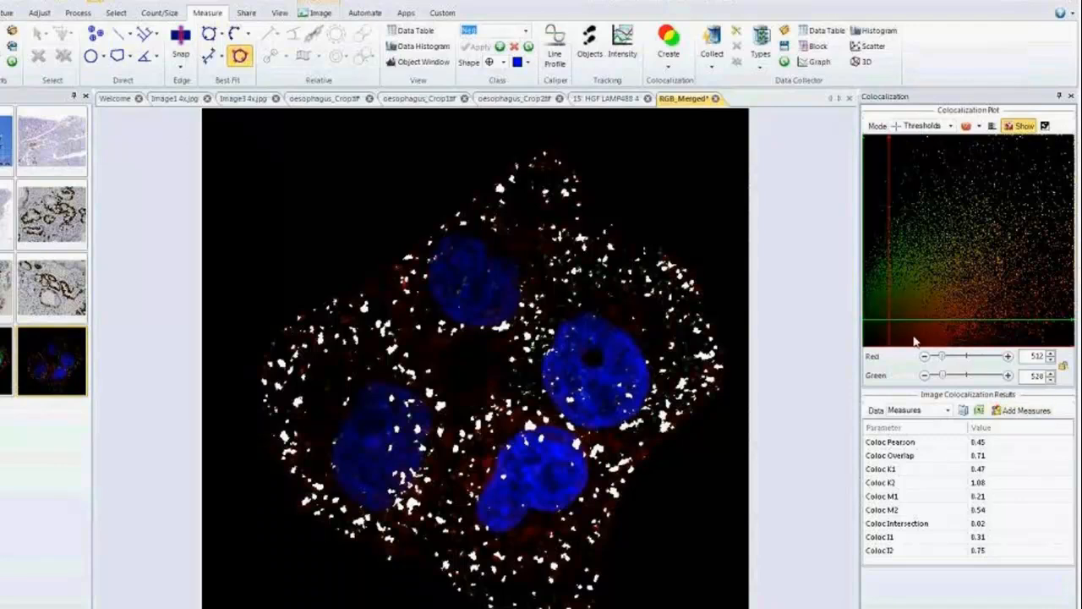
Set the colocalization thresholds to 435 for red and 566 for green, and toggle the colocalization mask off and on
drag(943, 357, 940, 358)
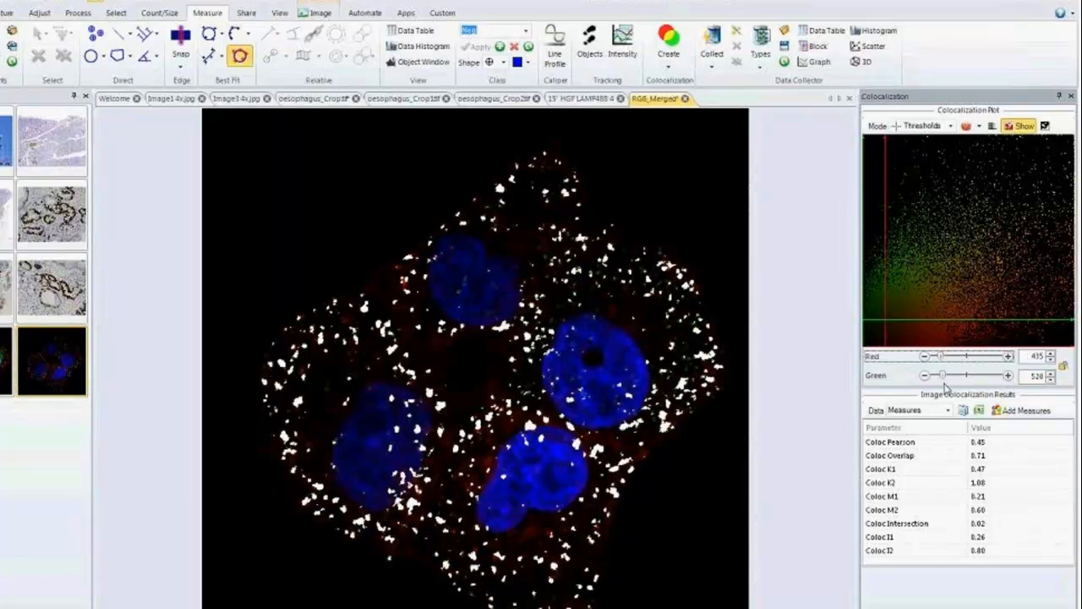
drag(946, 375, 943, 375)
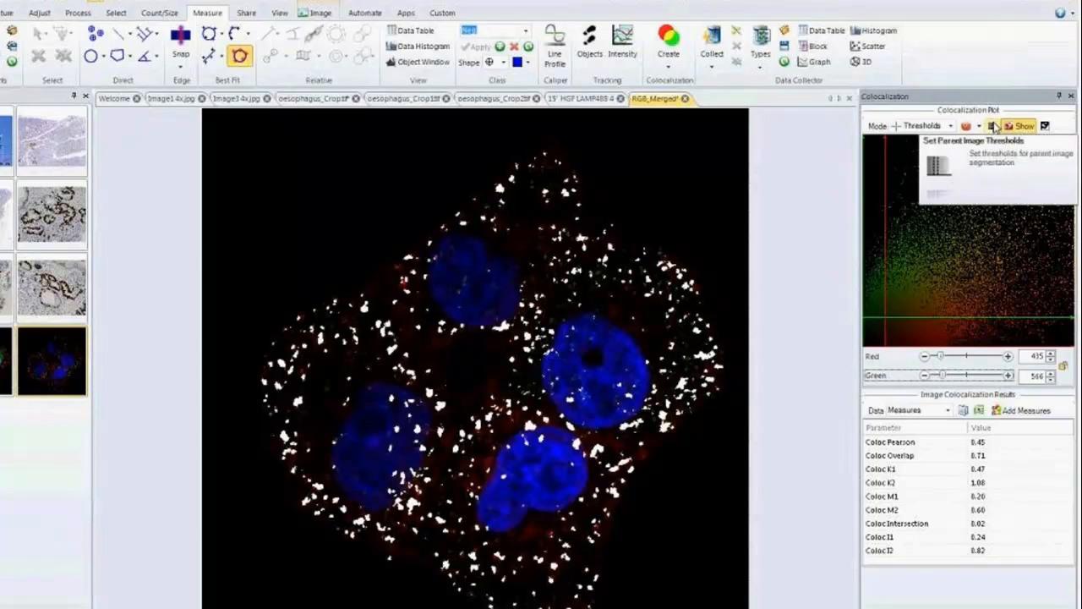
click(1020, 127)
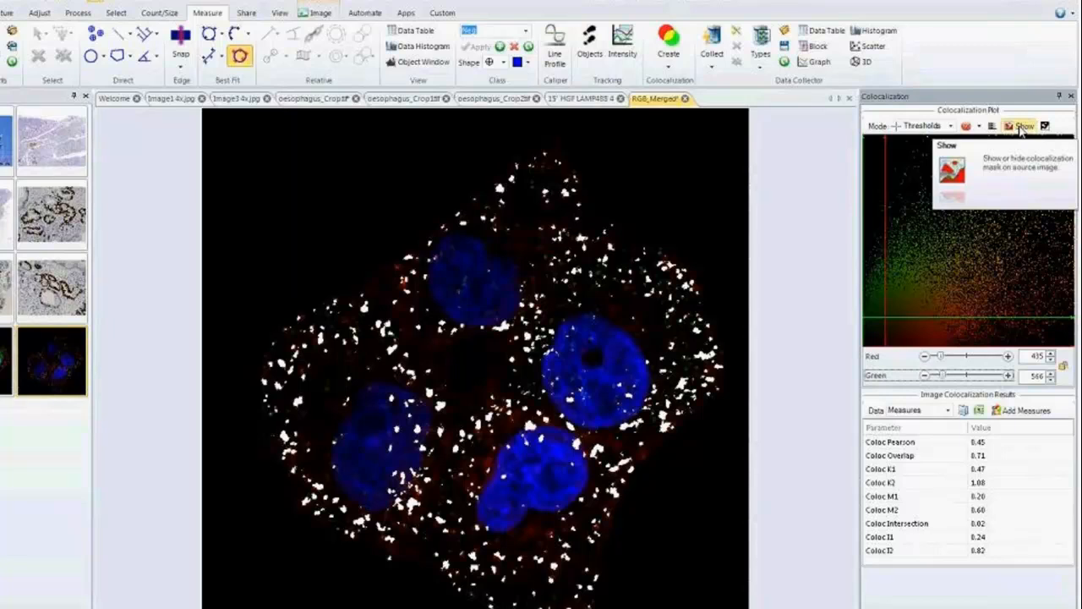
click(1021, 127)
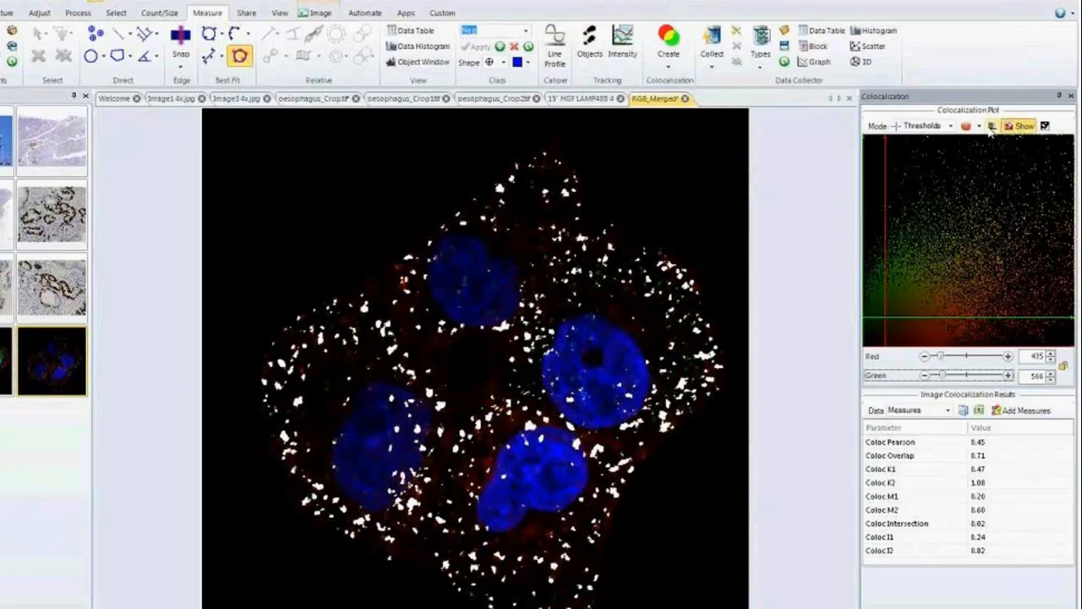
Set the parent image's blue threshold range to 114–4095 so it covers the four nuclei
click(993, 127)
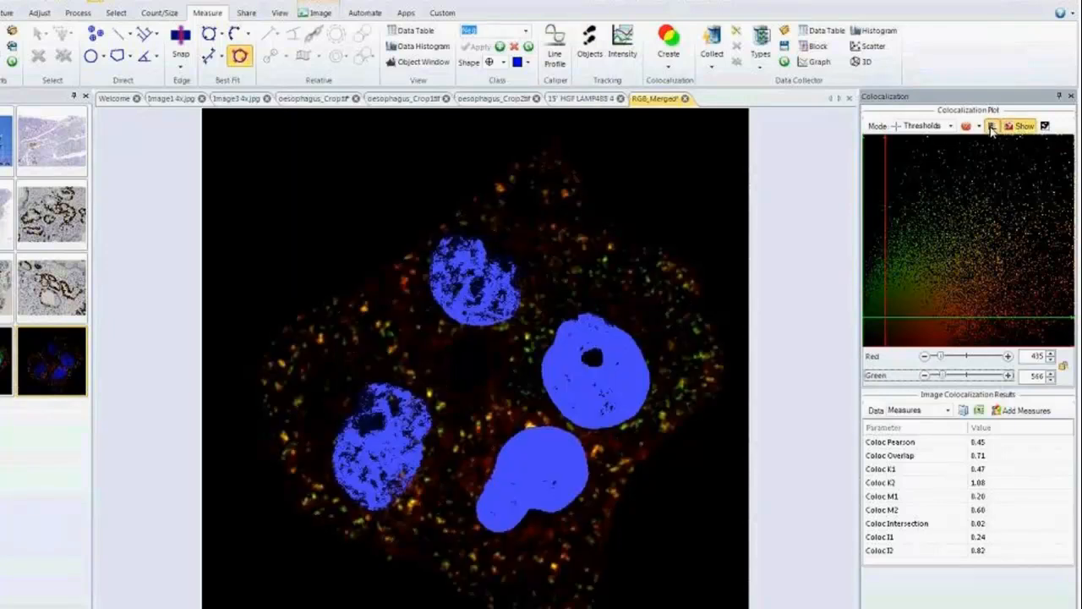
drag(909, 183, 872, 192)
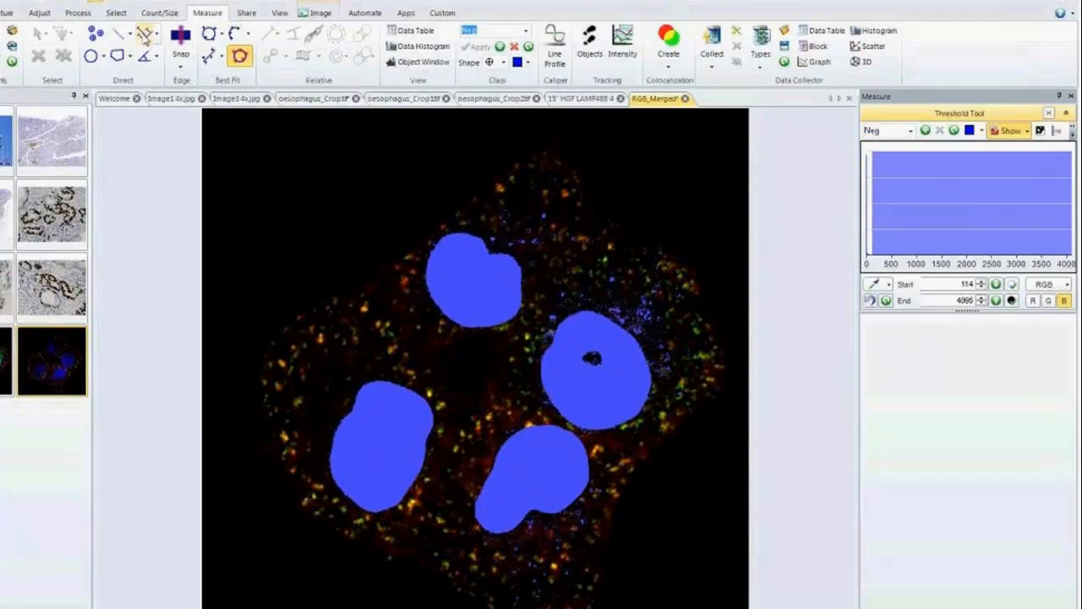
Clear the selected Count/Size measurements and add Region Area as the only measurement
click(160, 14)
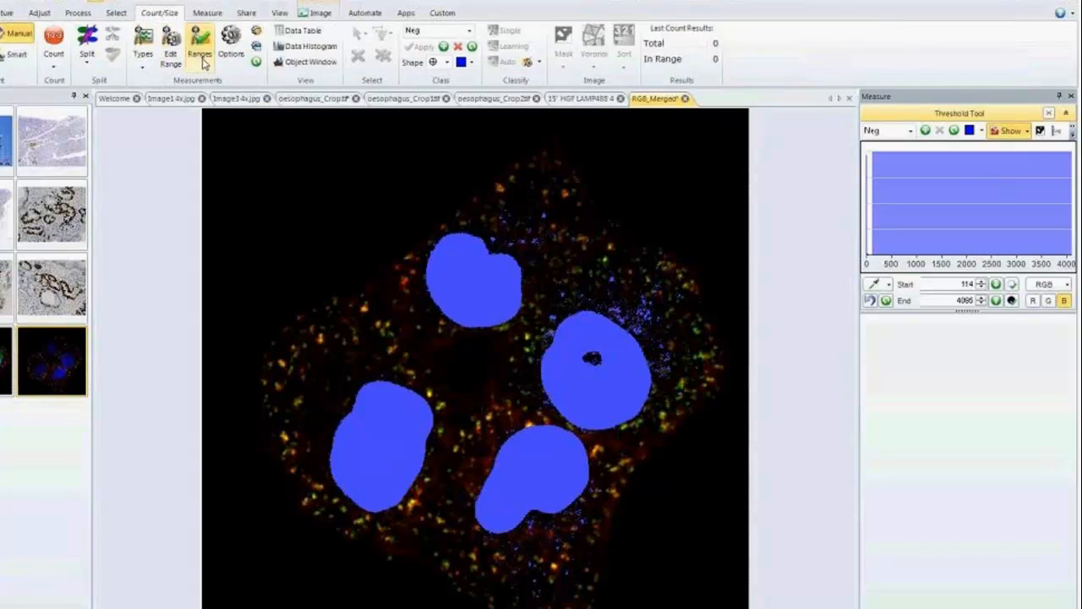
click(151, 56)
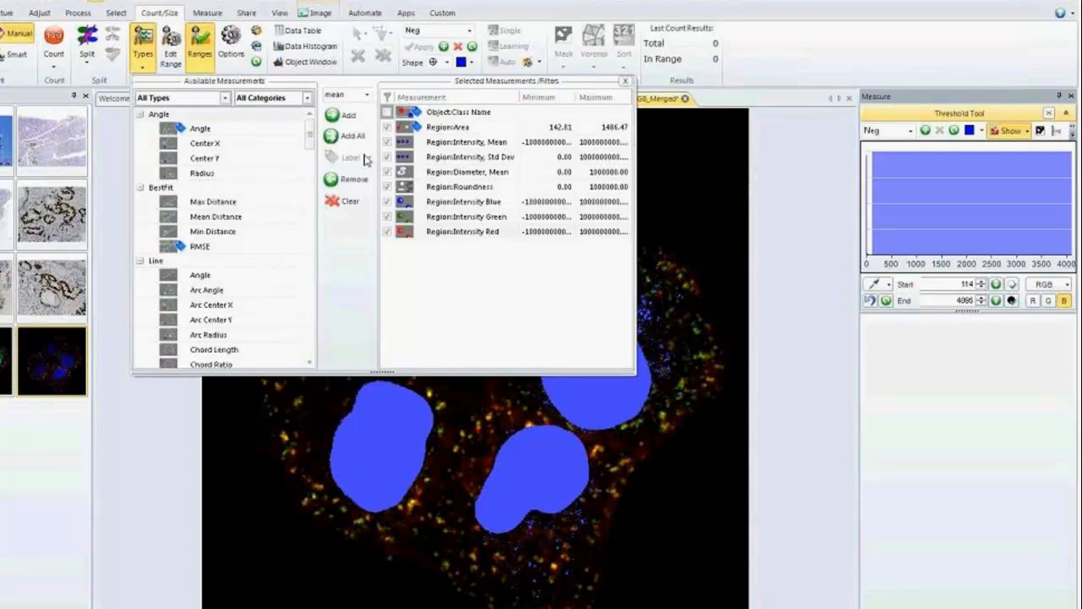
click(558, 127)
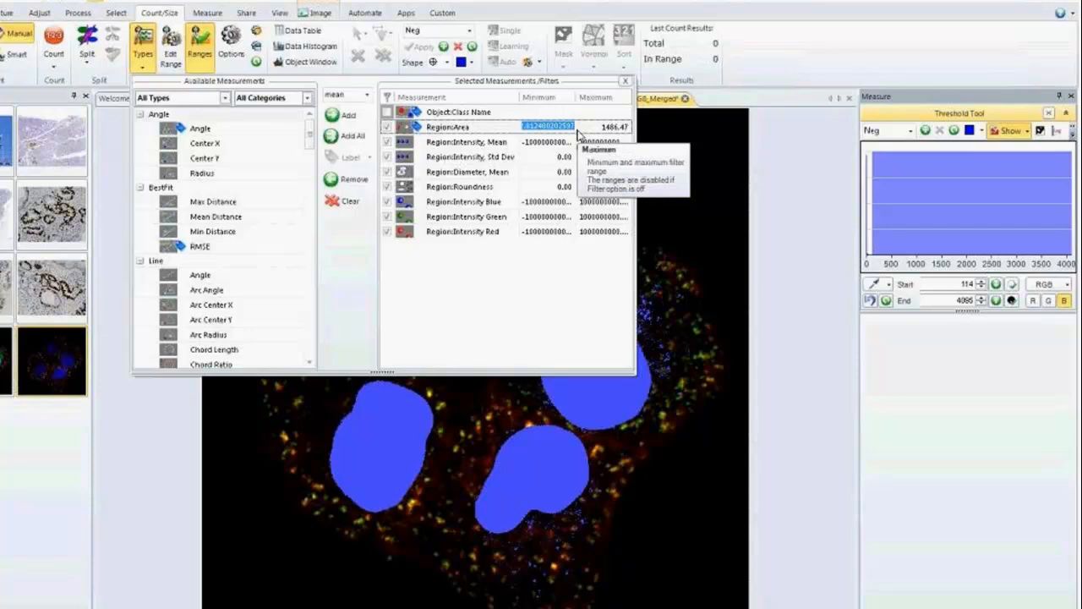
click(350, 200)
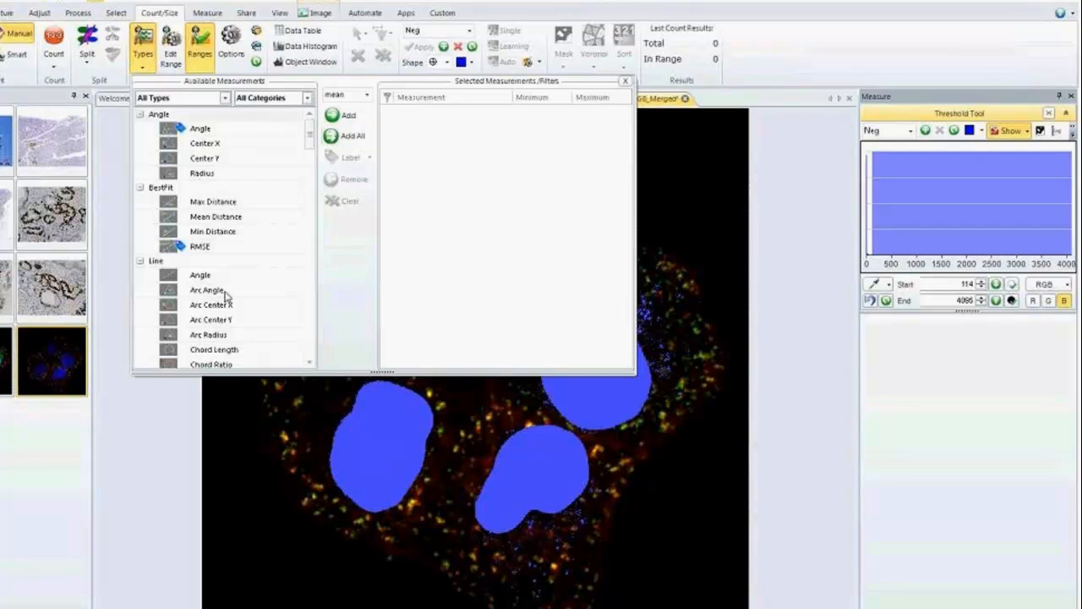
drag(309, 129, 309, 202)
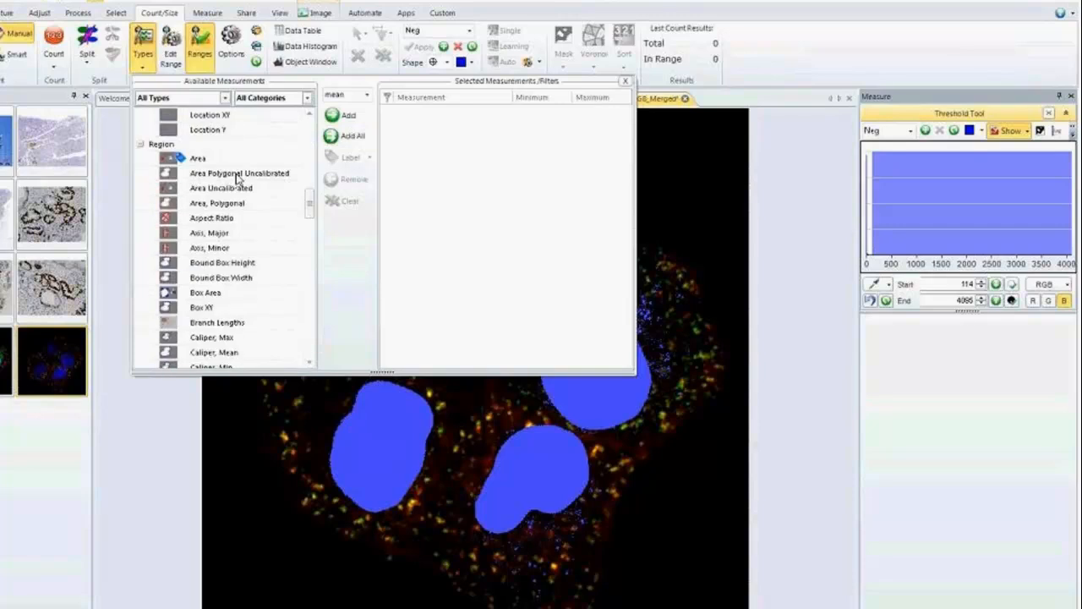
click(203, 158)
click(345, 116)
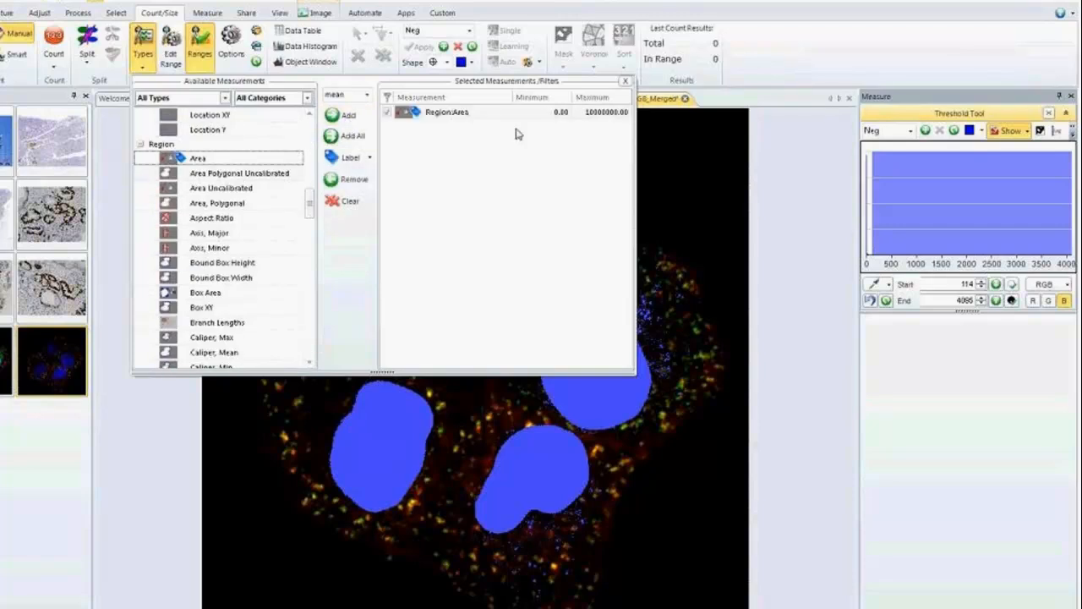
Set the Region Area filter's minimum to 500 and close the measurement selection
click(567, 112)
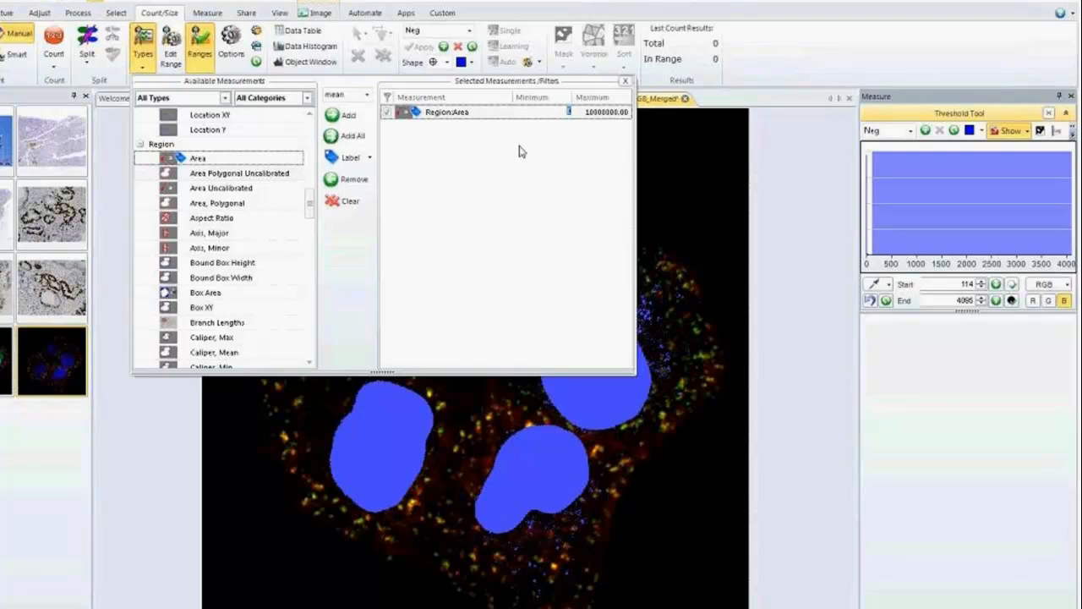
text(500)
key(Return)
click(625, 80)
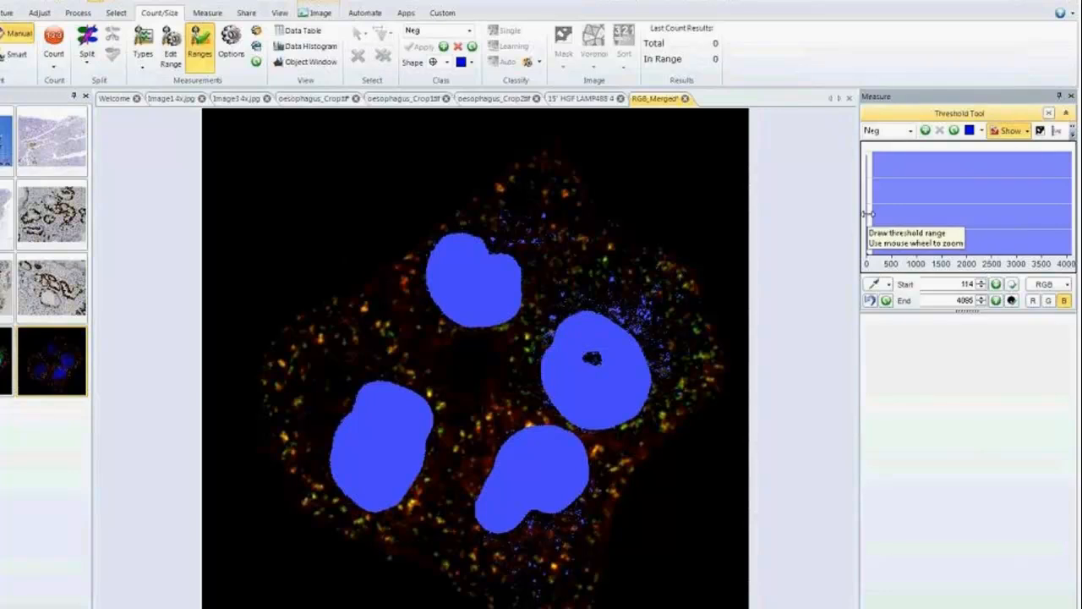
Raise the parent threshold's start slightly to exclude the speckles around the nuclei, and count the parent objects
drag(874, 213, 880, 212)
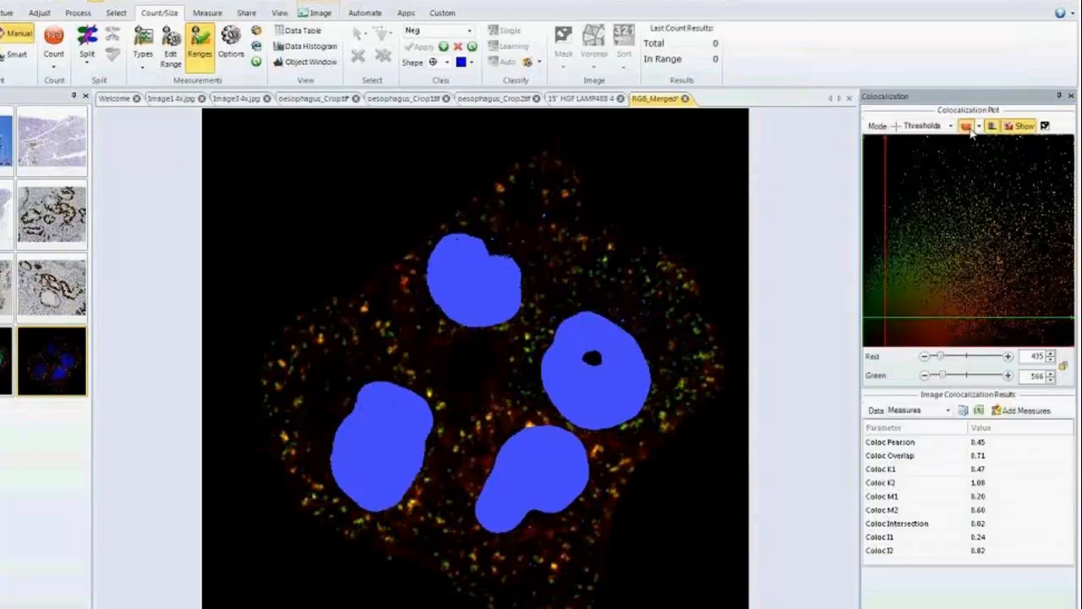
click(966, 126)
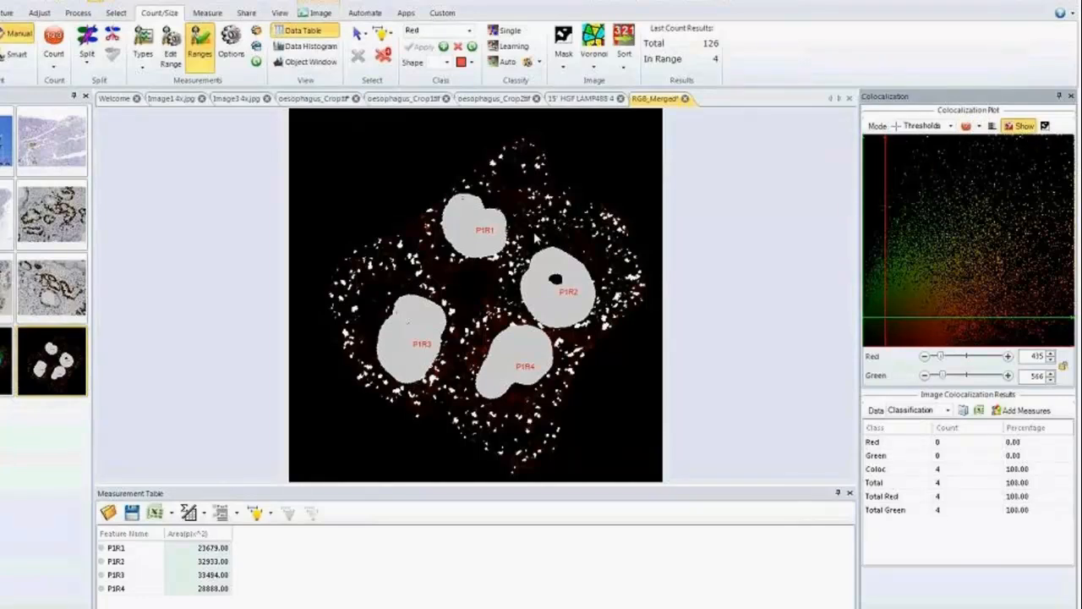
mouse_move(578, 282)
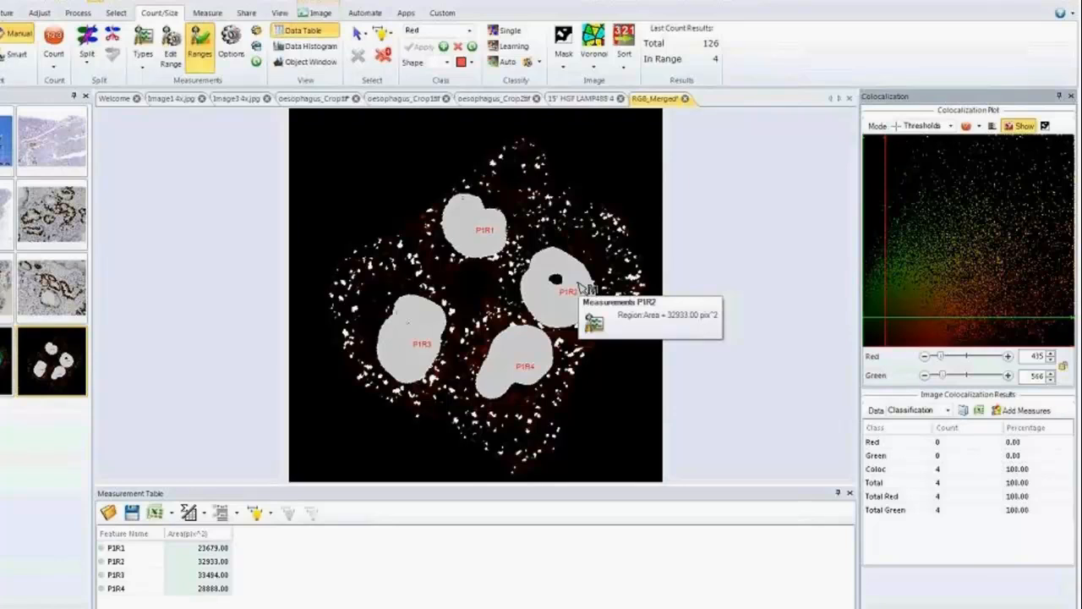
Add the colocalization measures to the measurement table and set the thresholds to 348 for red and 653 for green
click(1019, 411)
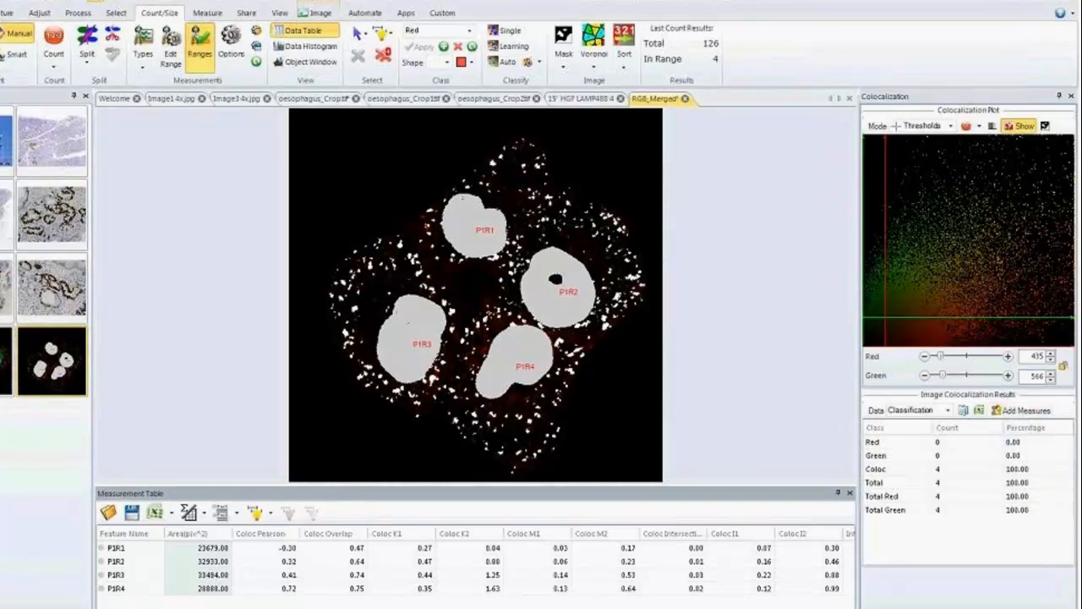
scroll(510, 562, right, 5)
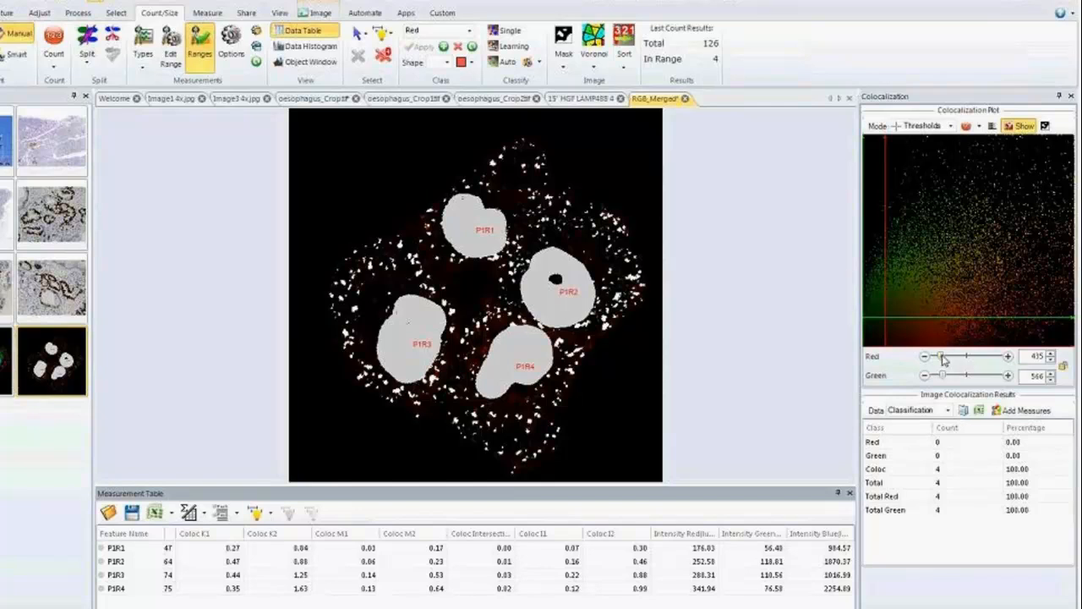
mouse_move(941, 357)
mouse_down()
mouse_move(964, 357)
mouse_move(971, 381)
mouse_move(944, 377)
mouse_move(952, 357)
mouse_move(939, 357)
mouse_up()
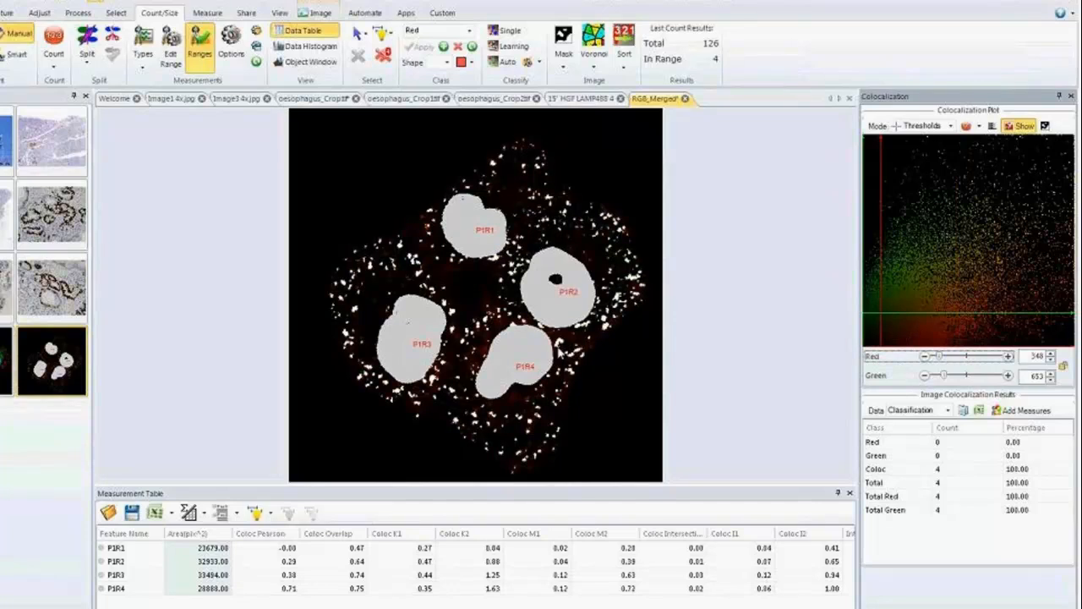
Delete all counted nuclei from RGB_Merged and return to the Measure tools
click(383, 56)
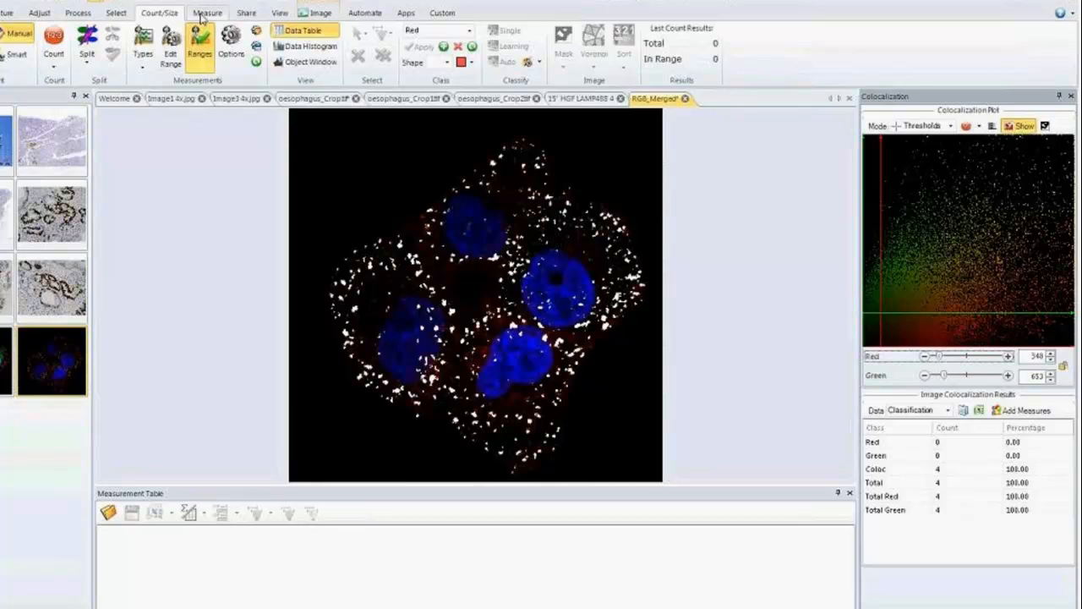
click(203, 16)
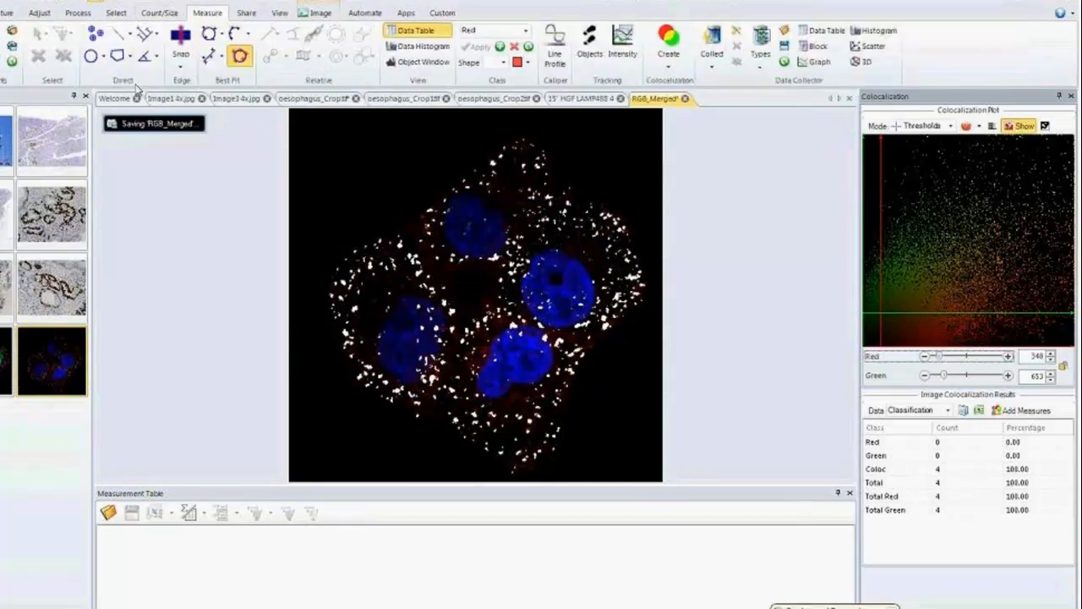
Outline a freehand polygon region beside the uppermost nucleus in RGB_Merged and display measured regions as unfilled outlines
click(119, 55)
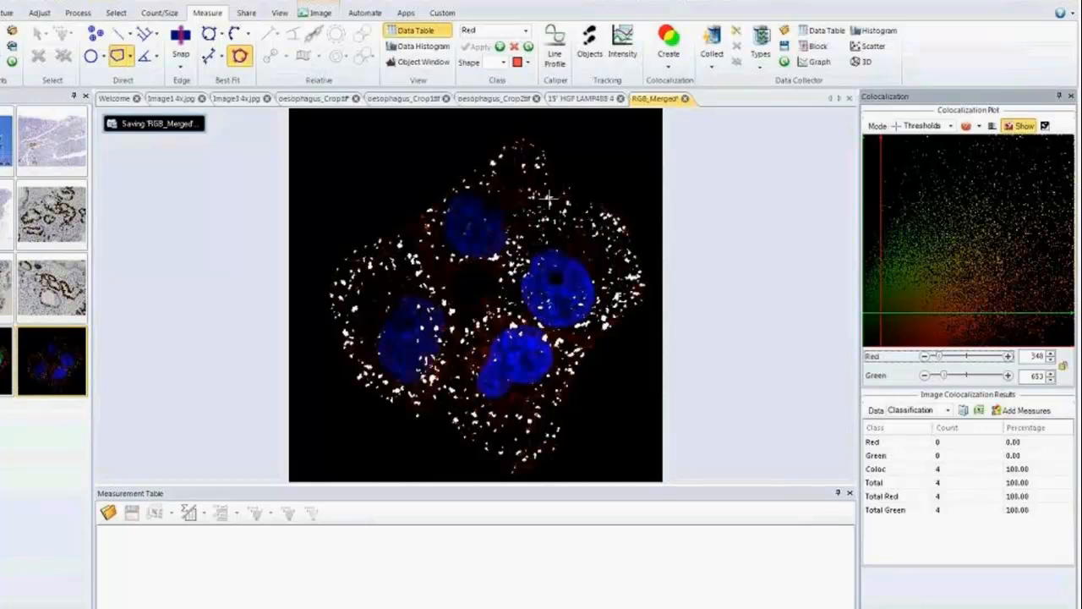
mouse_move(533, 169)
mouse_down()
mouse_move(531, 228)
mouse_move(558, 199)
mouse_move(534, 167)
mouse_up()
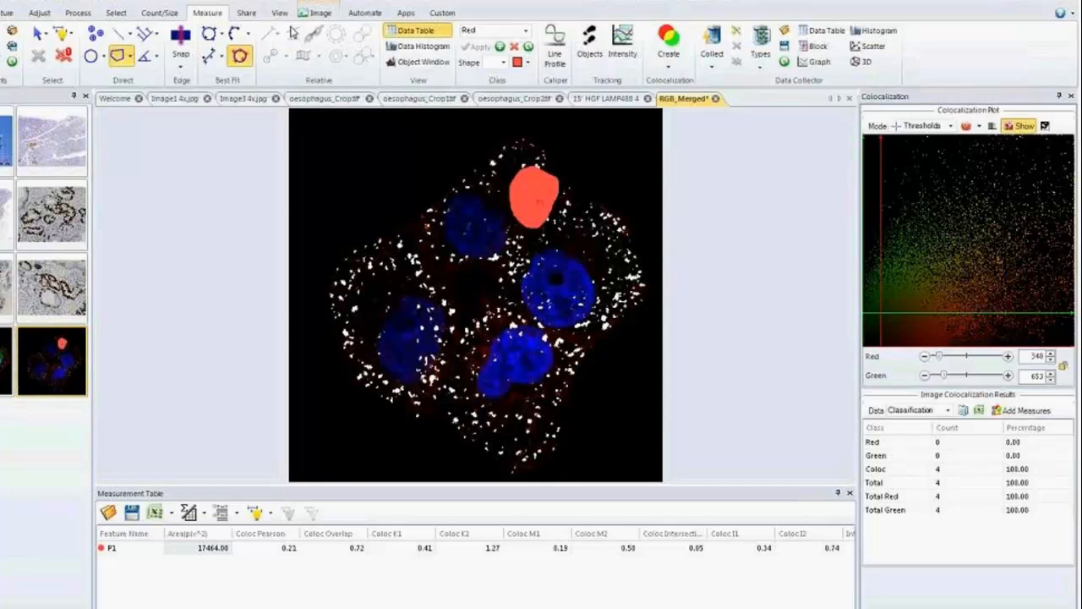
click(159, 13)
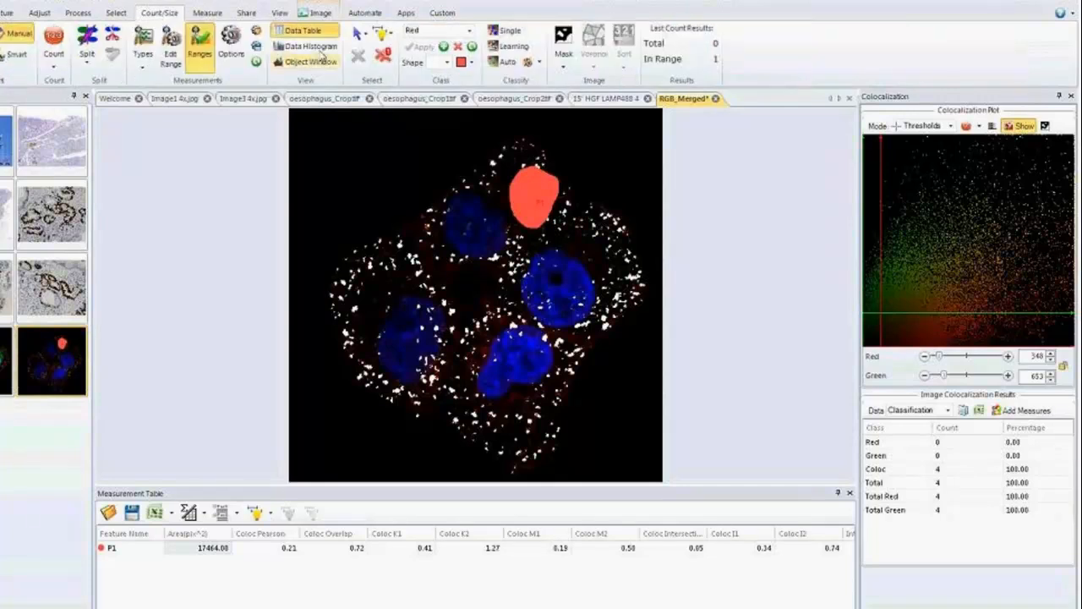
click(230, 44)
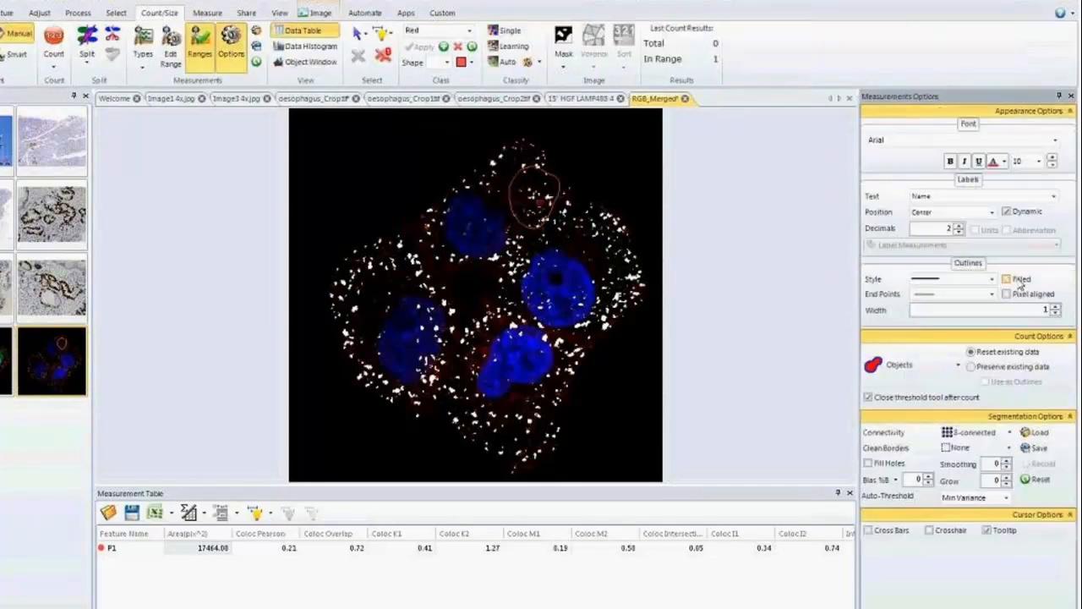
Outline the two lower nuclei with freehand polygons and raise the red colocalization threshold to 566
click(207, 13)
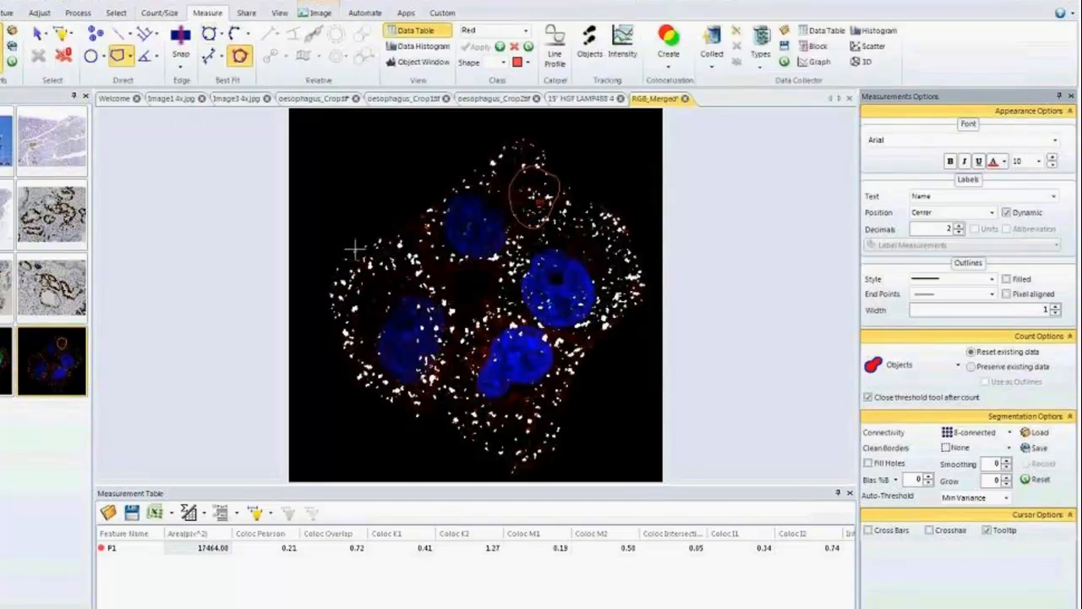
click(118, 60)
mouse_move(505, 321)
mouse_down()
mouse_move(479, 326)
mouse_move(461, 372)
mouse_move(535, 411)
mouse_move(517, 319)
mouse_up()
right_click(519, 321)
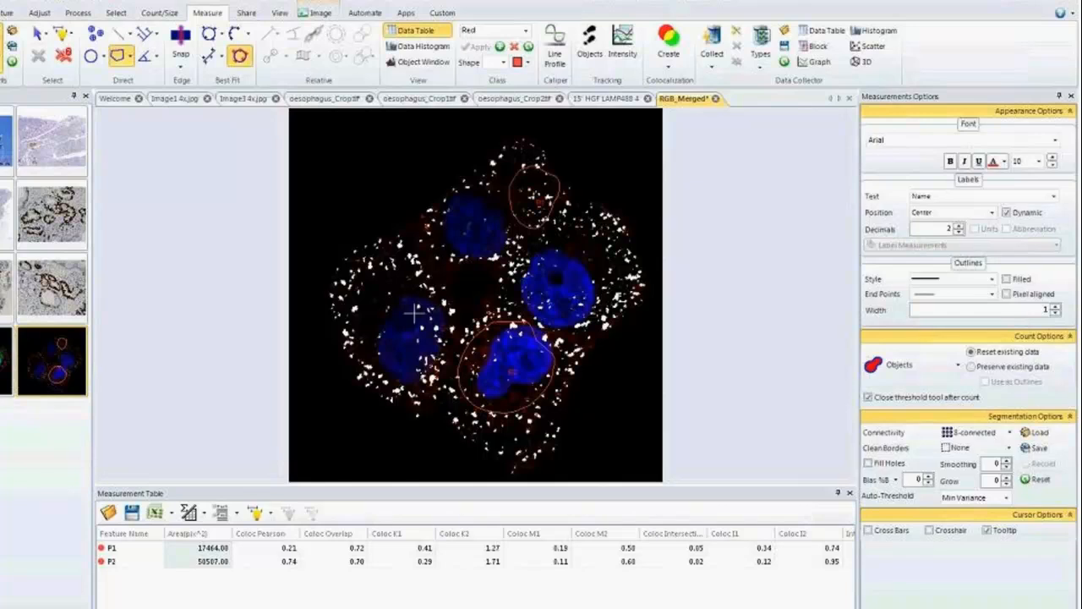
mouse_move(433, 312)
mouse_down()
mouse_move(416, 301)
mouse_move(375, 364)
mouse_move(446, 347)
mouse_move(437, 313)
mouse_up()
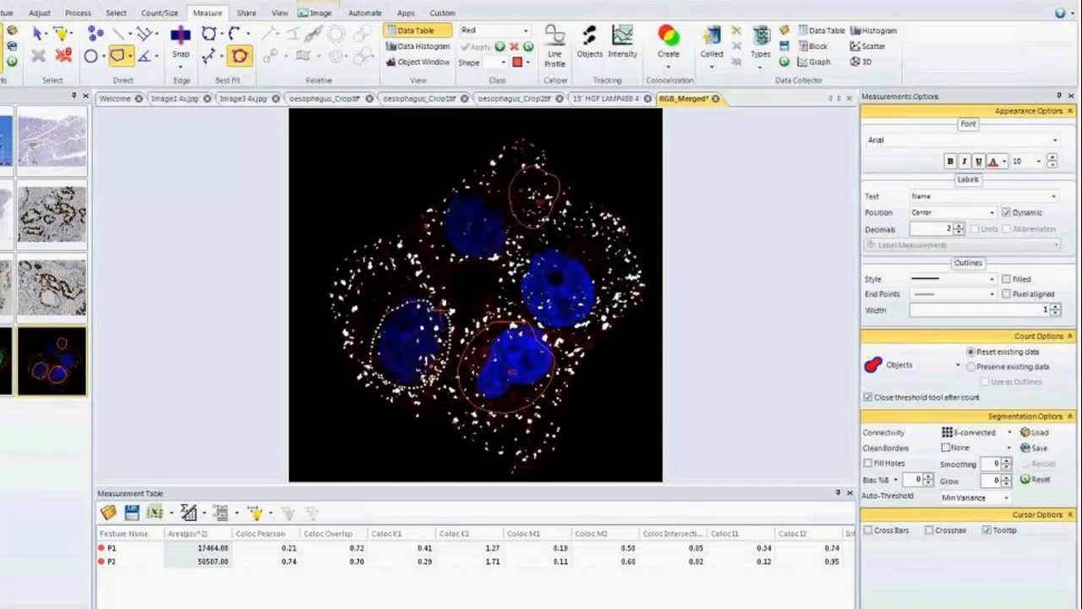
right_click(440, 312)
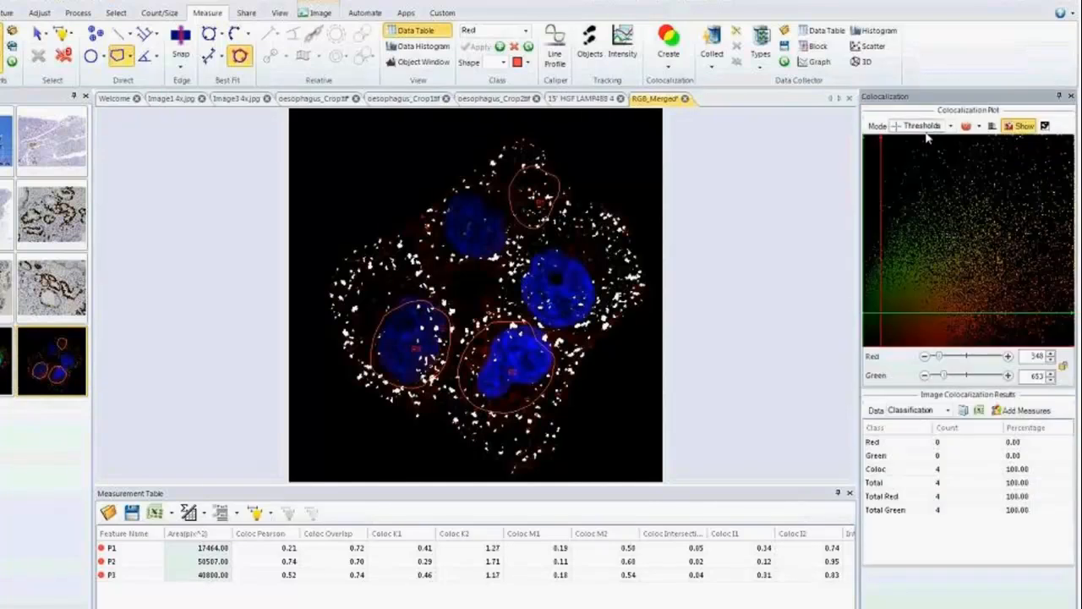
mouse_move(939, 356)
mouse_down()
mouse_move(956, 359)
mouse_move(941, 356)
mouse_up()
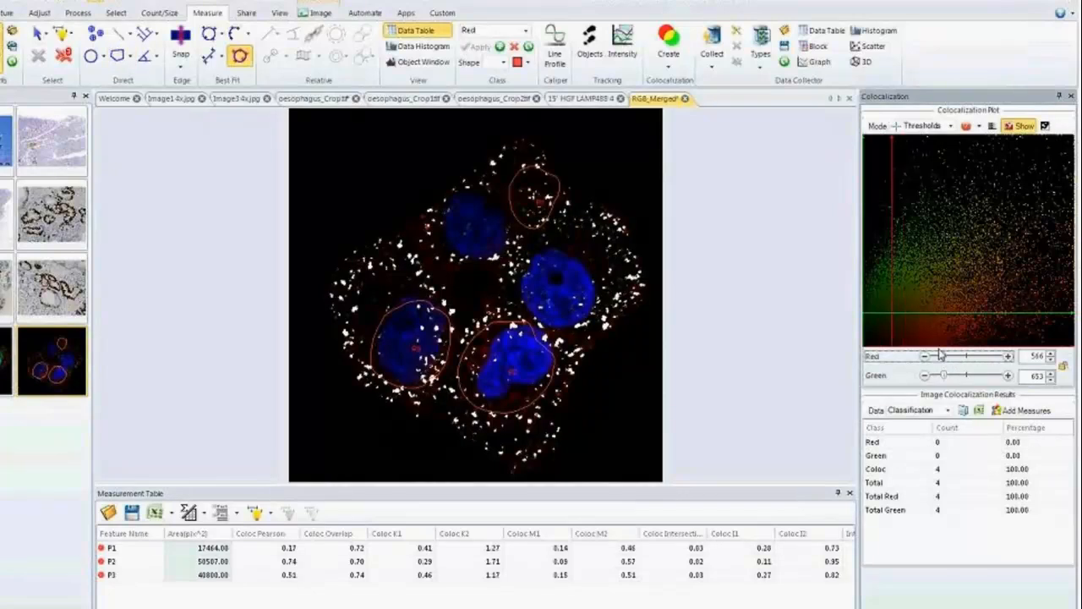
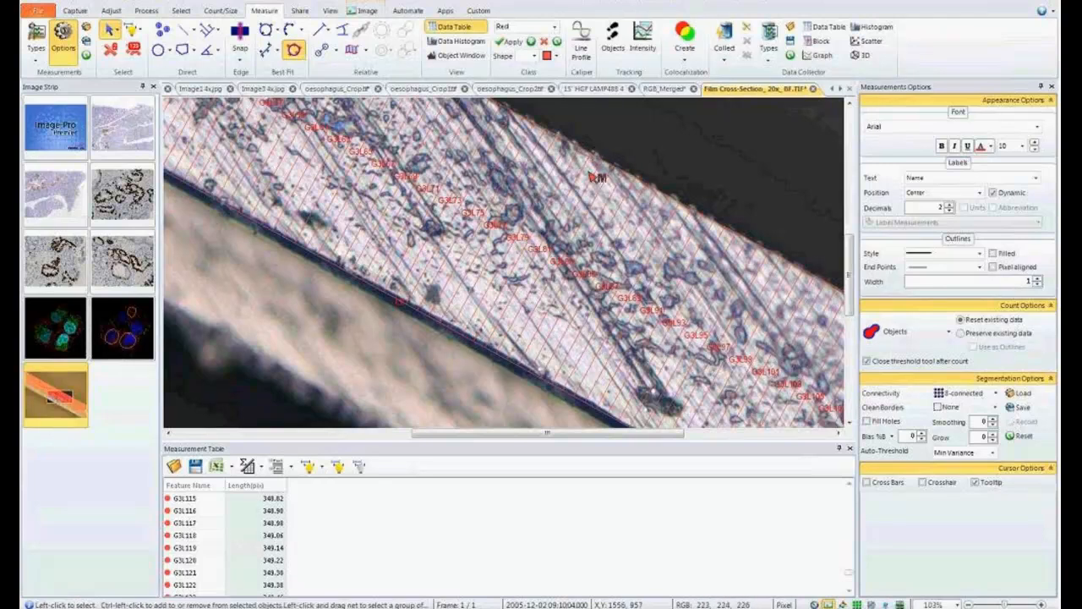
Close the Film Cross-Section image without saving its changes and open Batch Processing
mouse_move(592, 161)
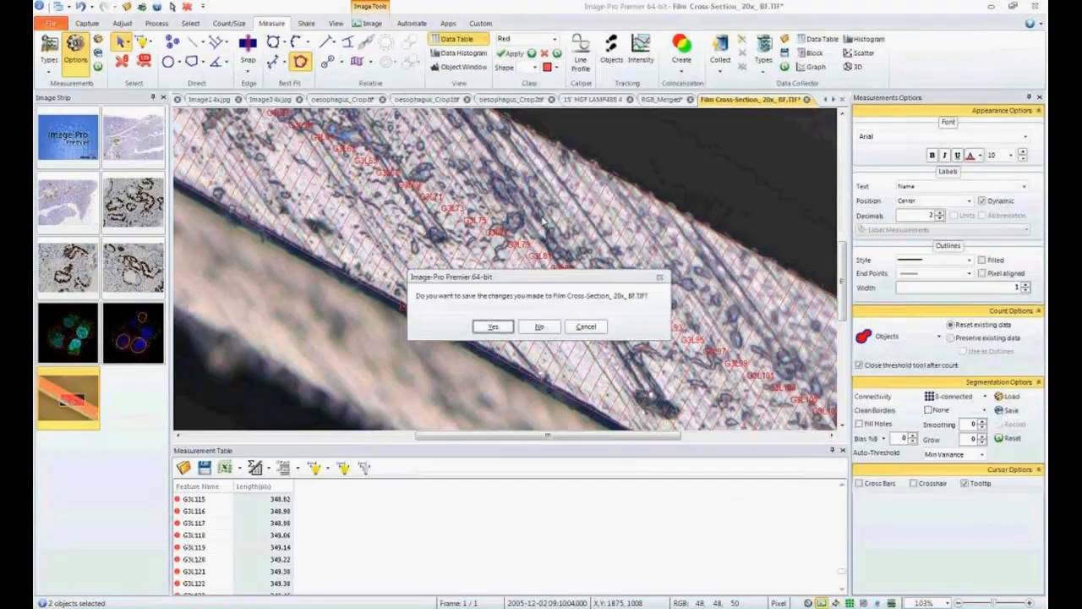
click(540, 327)
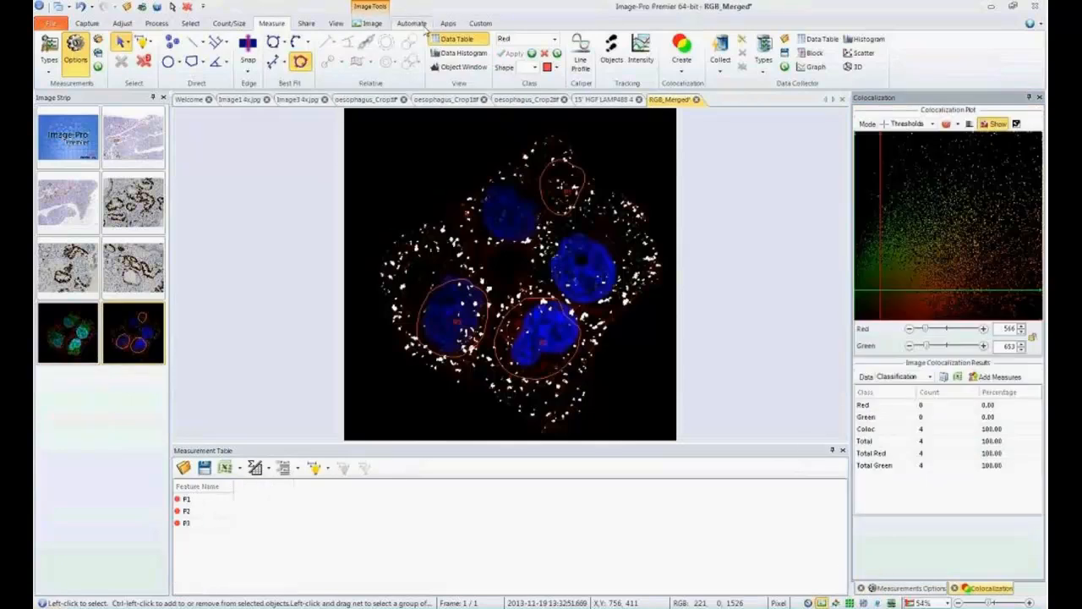
click(425, 27)
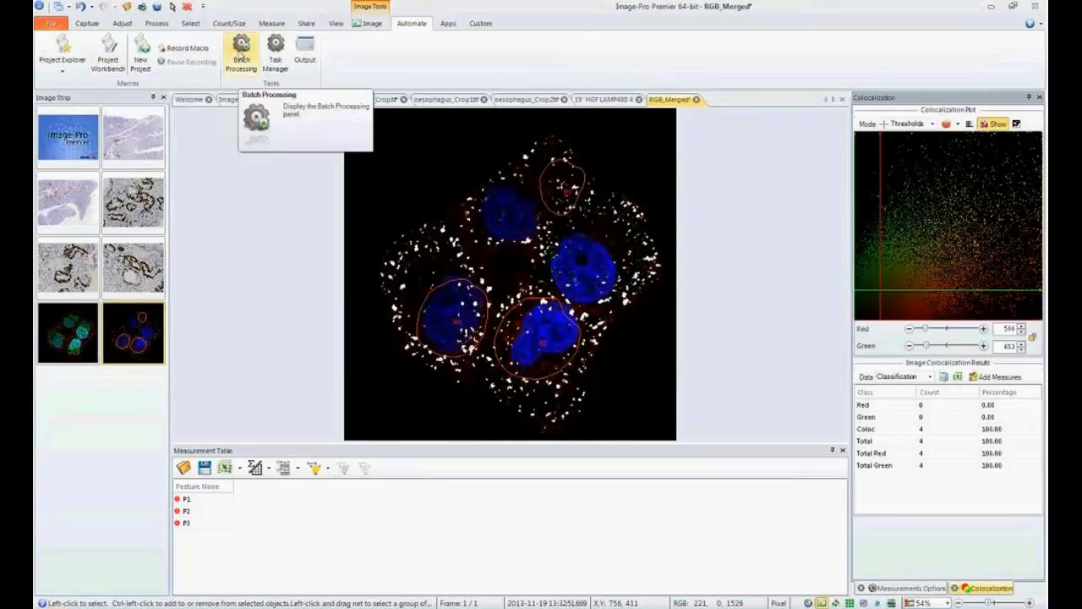
click(241, 54)
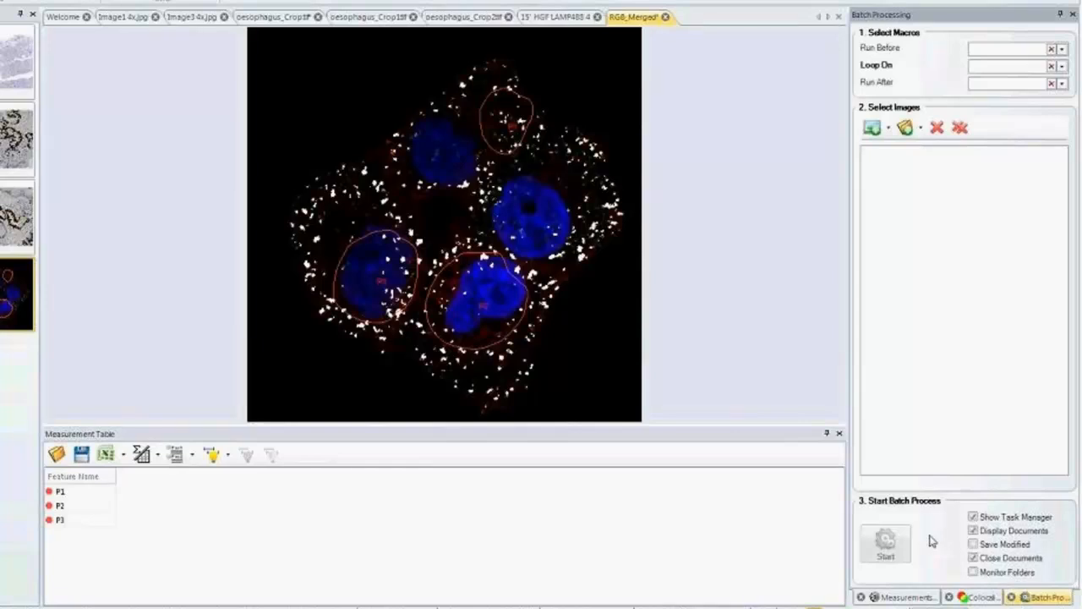
Set the batch's Run Before macro to the DAB DC_Setup macro from the JHU project
click(1062, 49)
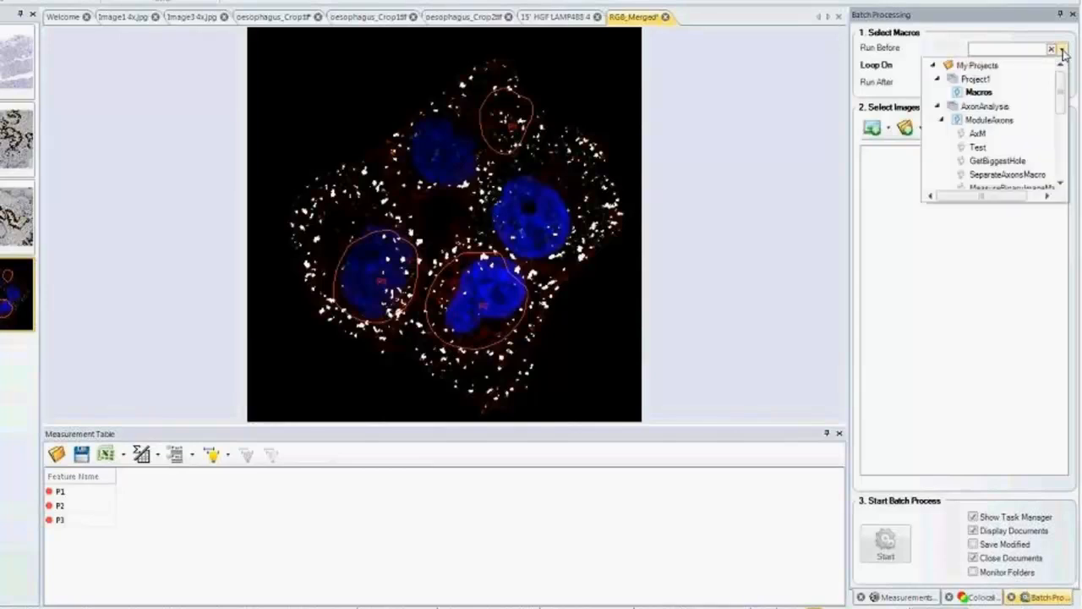
mouse_move(1061, 95)
mouse_down()
mouse_move(1062, 152)
mouse_move(1061, 85)
mouse_move(1063, 161)
mouse_up()
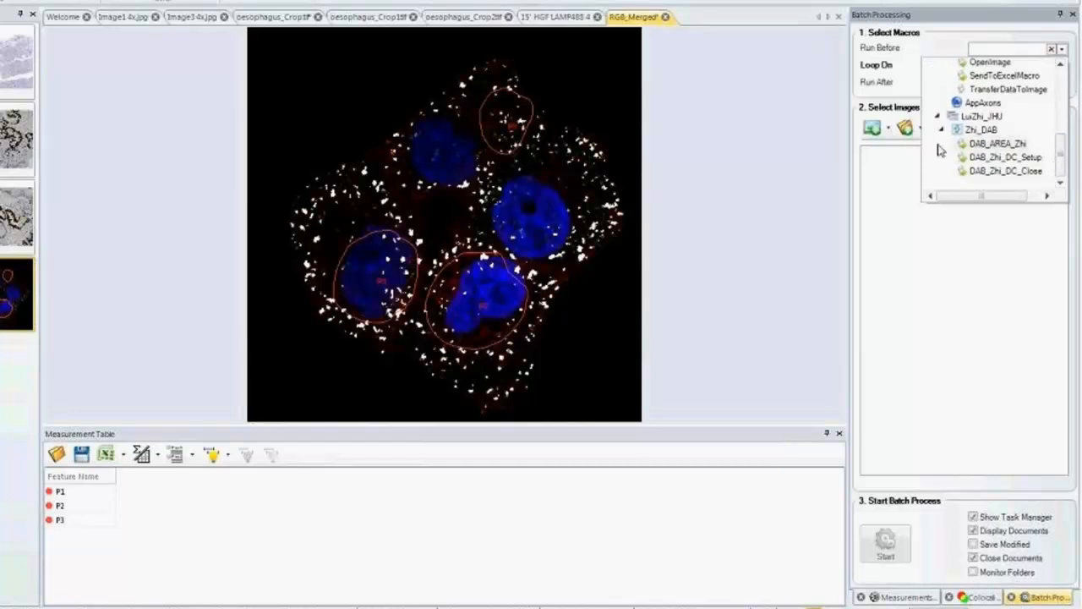
click(1041, 159)
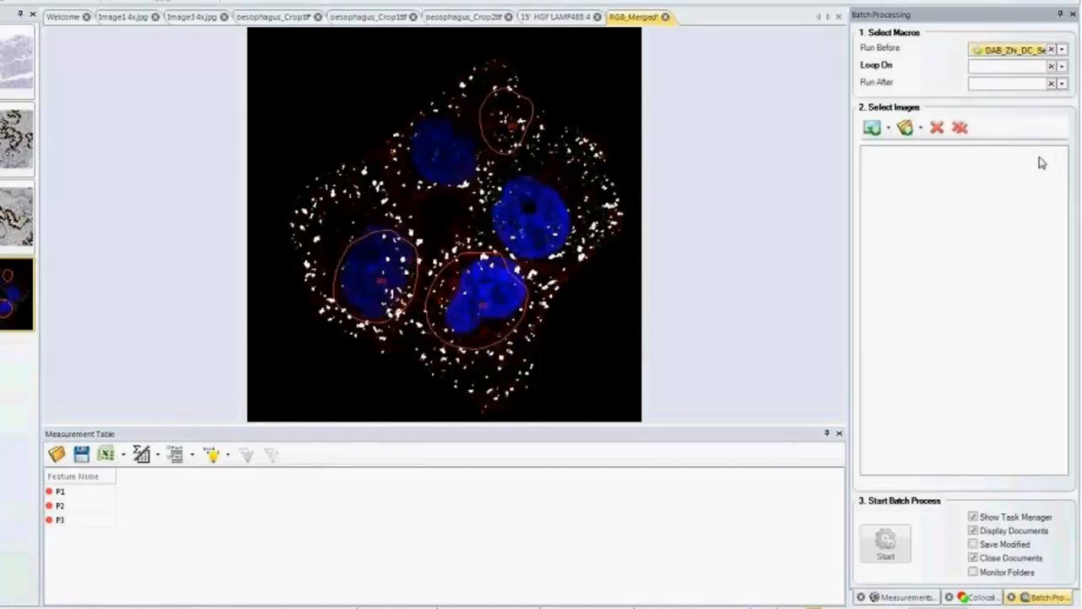
Assign the DAB_AREA macro to Loop On and the DAB DC_Close macro to Run After
click(1063, 67)
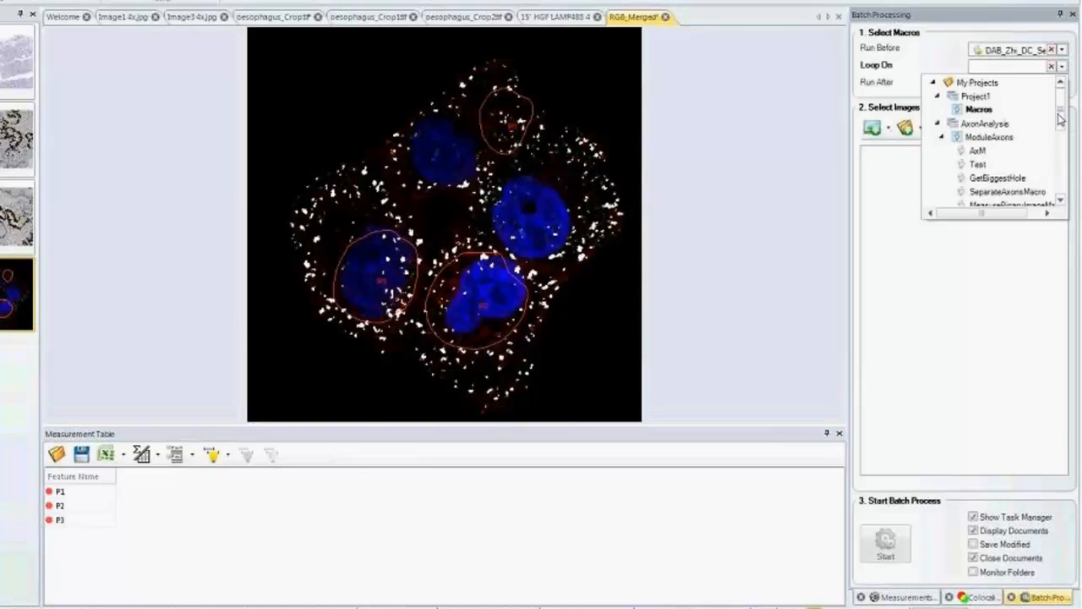
drag(1061, 119, 1061, 174)
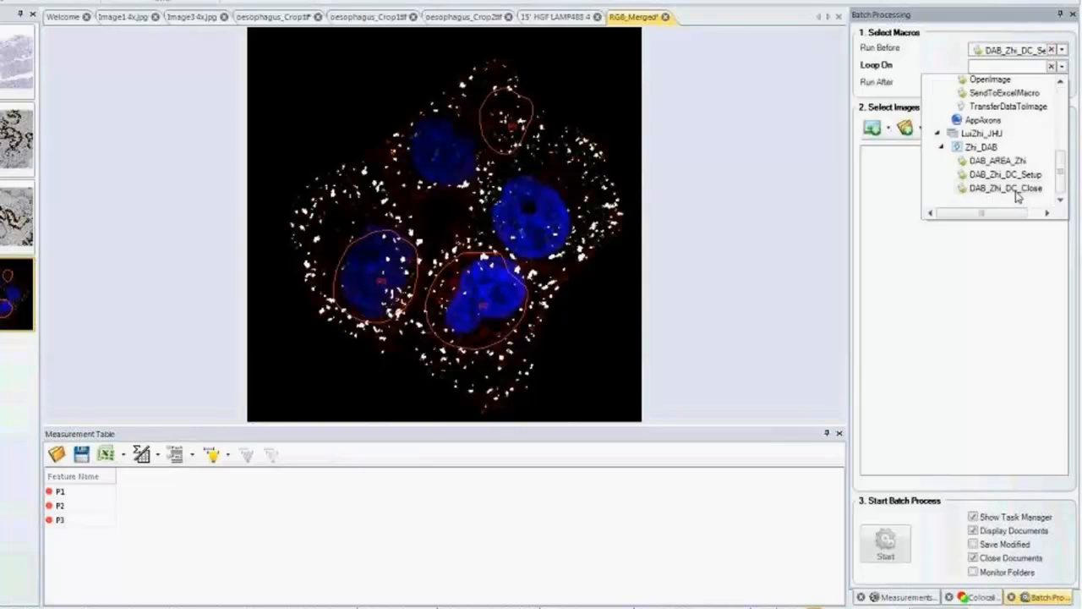
click(1011, 160)
click(1062, 83)
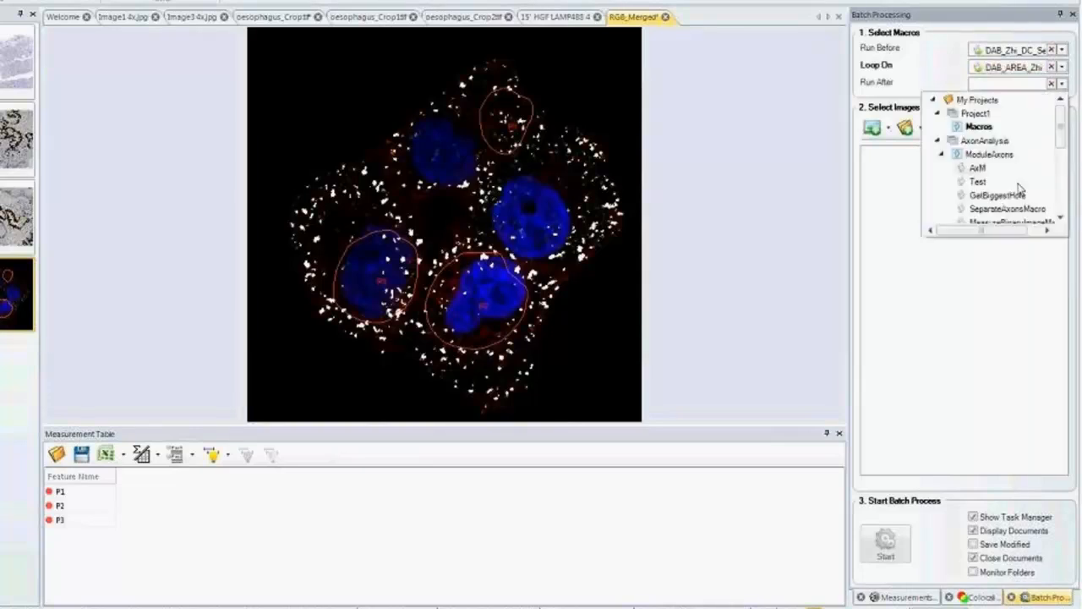
scroll(1023, 194, down, 6)
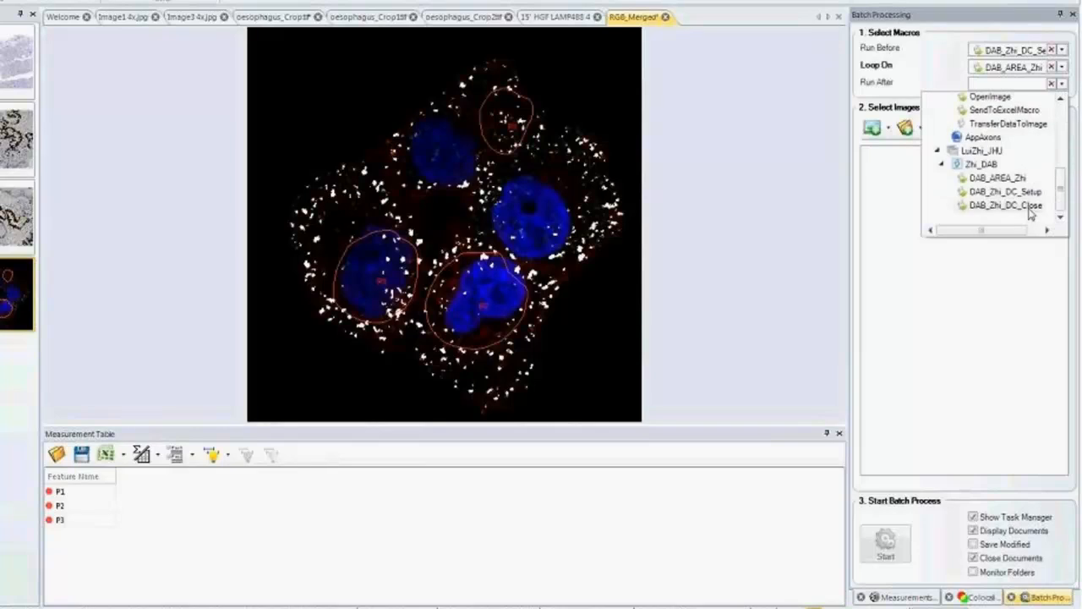
click(1031, 210)
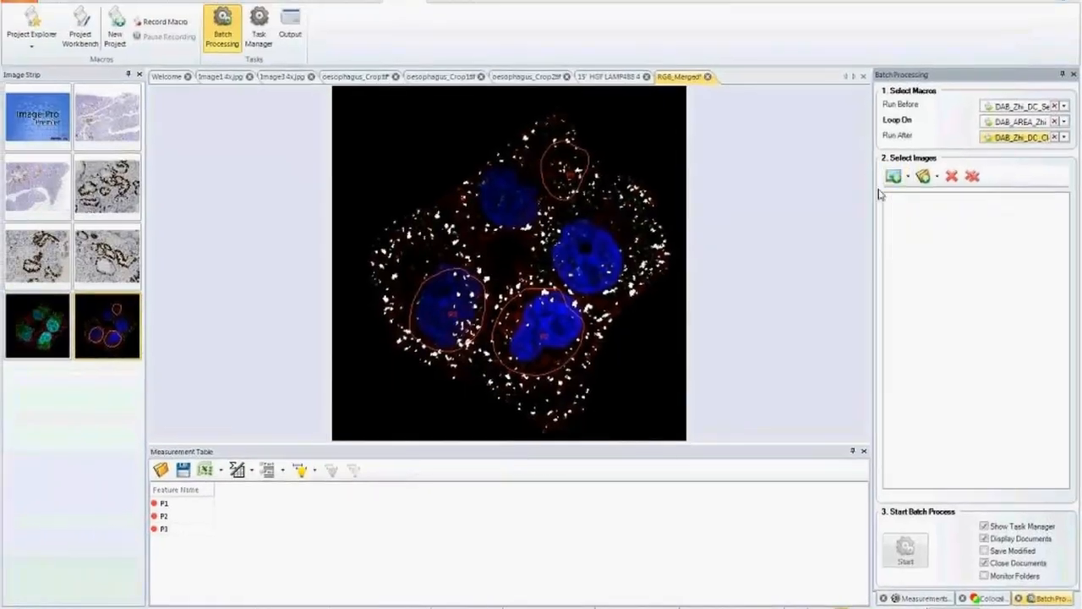
Show oesophagus_Crop1.tif and add the JHU folder under End User Data to the batch's images
click(36, 264)
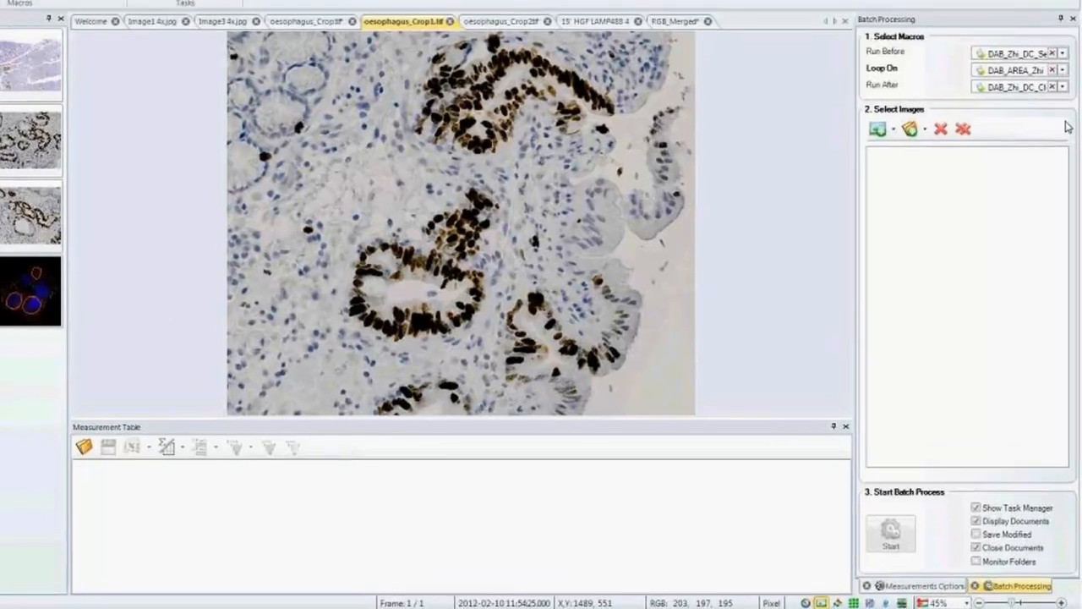
click(910, 126)
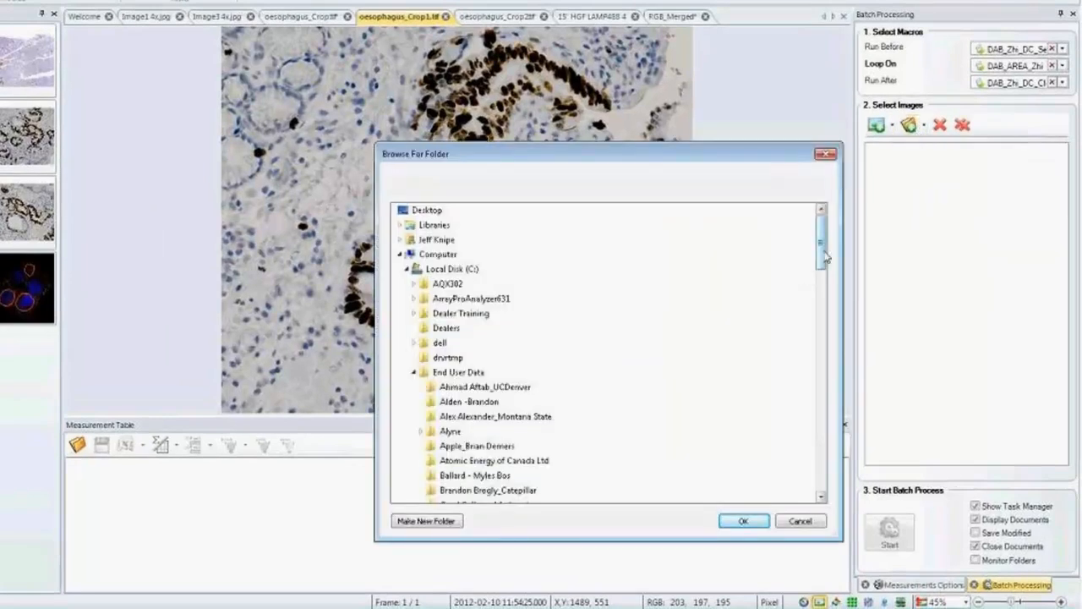
drag(820, 245, 829, 349)
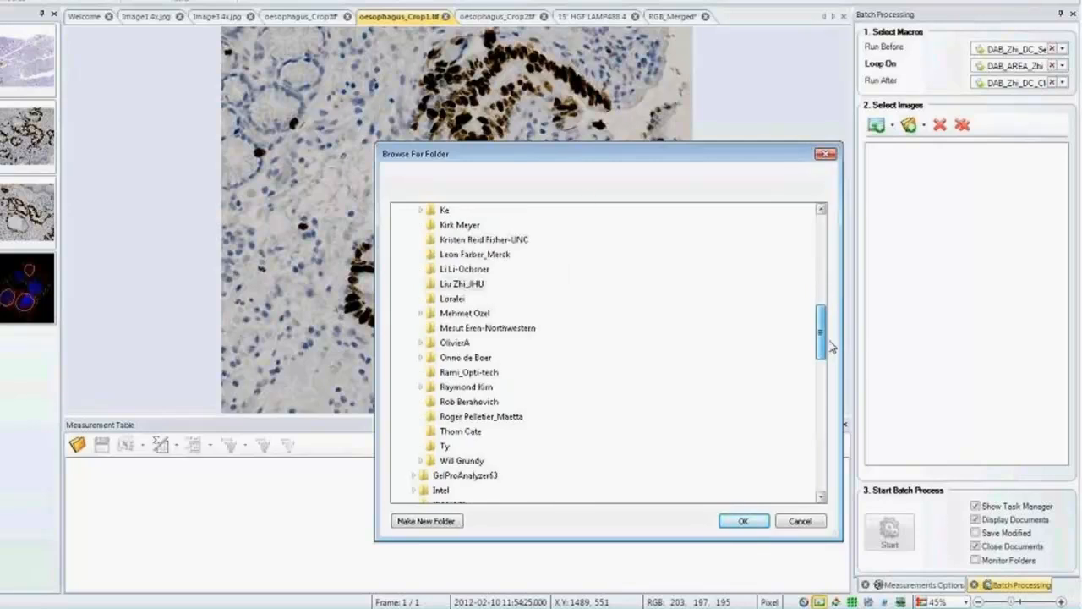
click(462, 283)
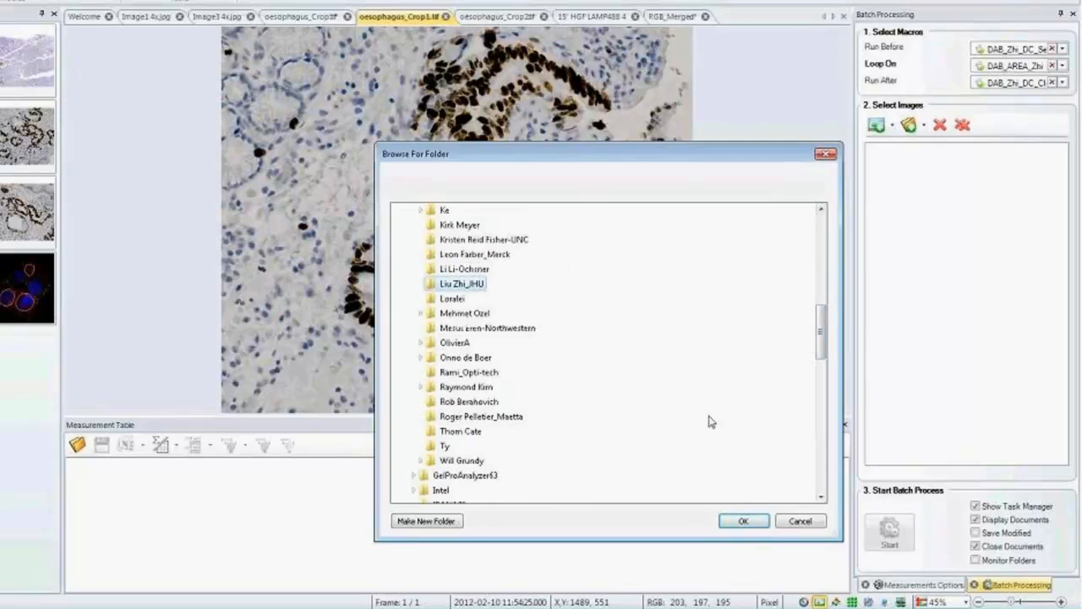
click(743, 519)
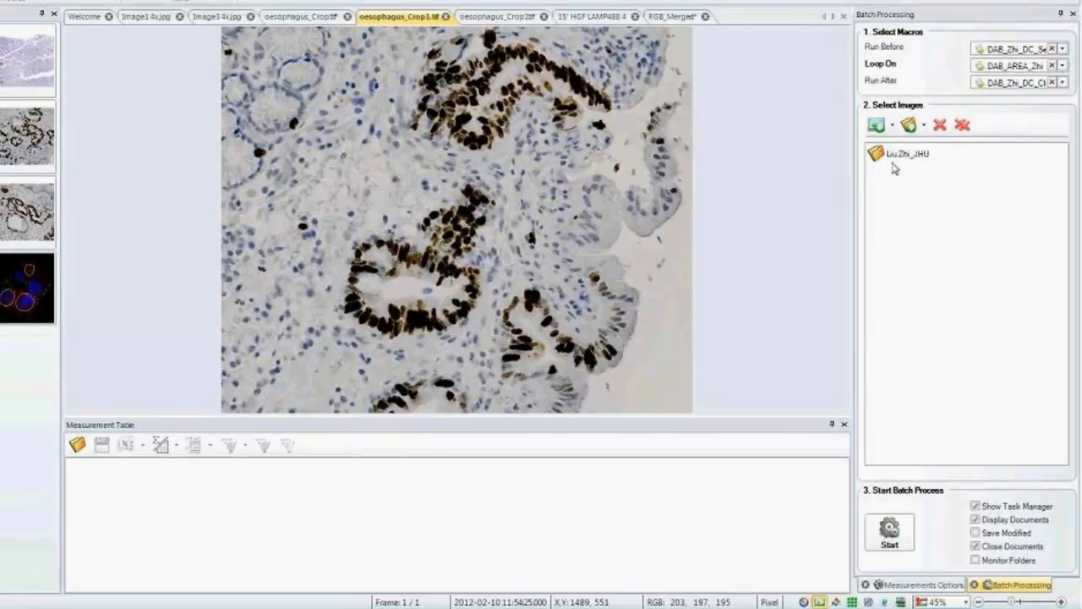